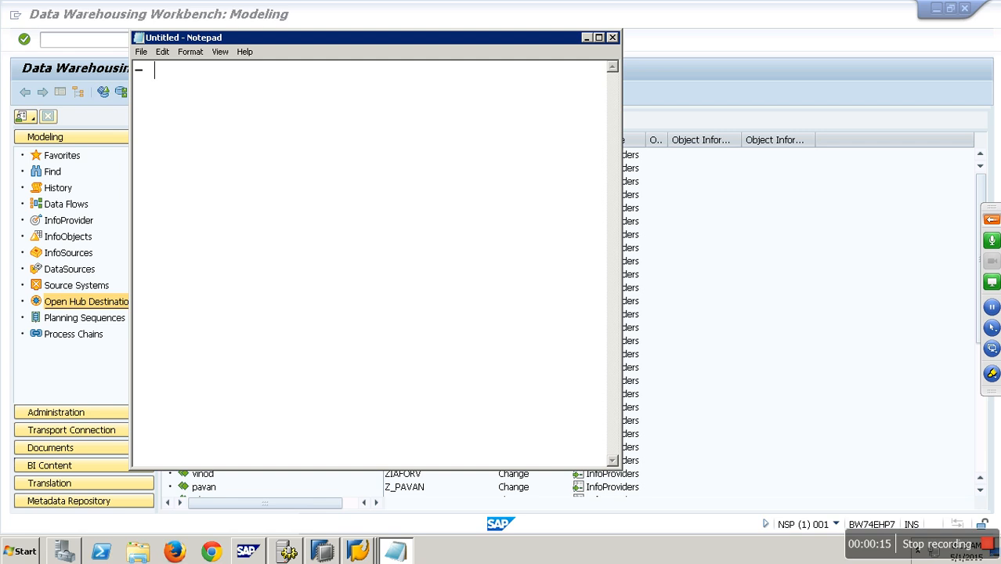
Step: Write the heading "- Open Hub Destination:" in Notepad and underline it with a row of dashes
text(Hu)
key(BackSpace)
key(BackSpace)
key(BackSpace)
key(BackSpace)
key(BackSpace)
text(n Hub Desti)
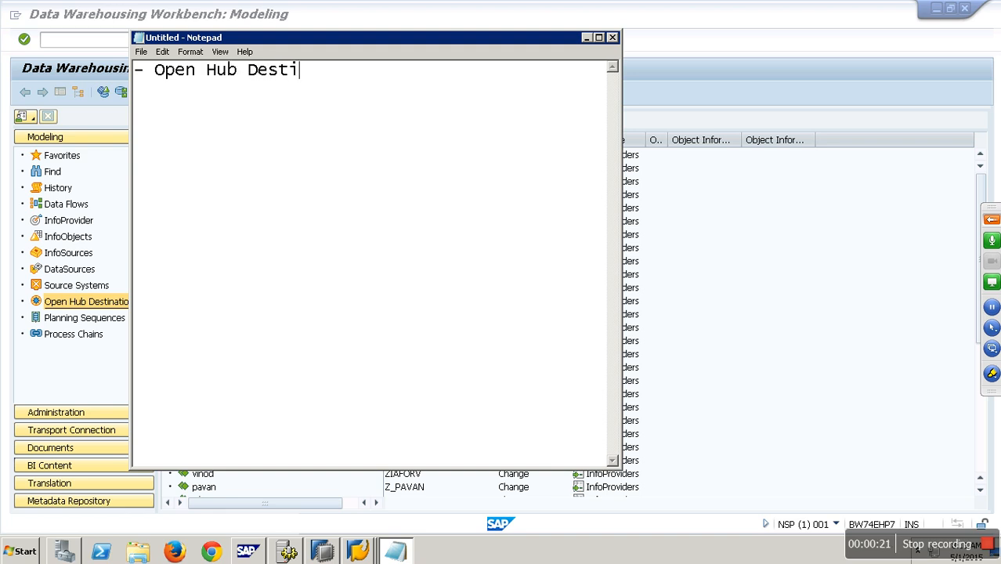
text(nation:)
key(Return)
text(------------------------)
key(Return)
Step: Add a bullet line "- Retraction" beneath the underlined heading
text(- Ret)
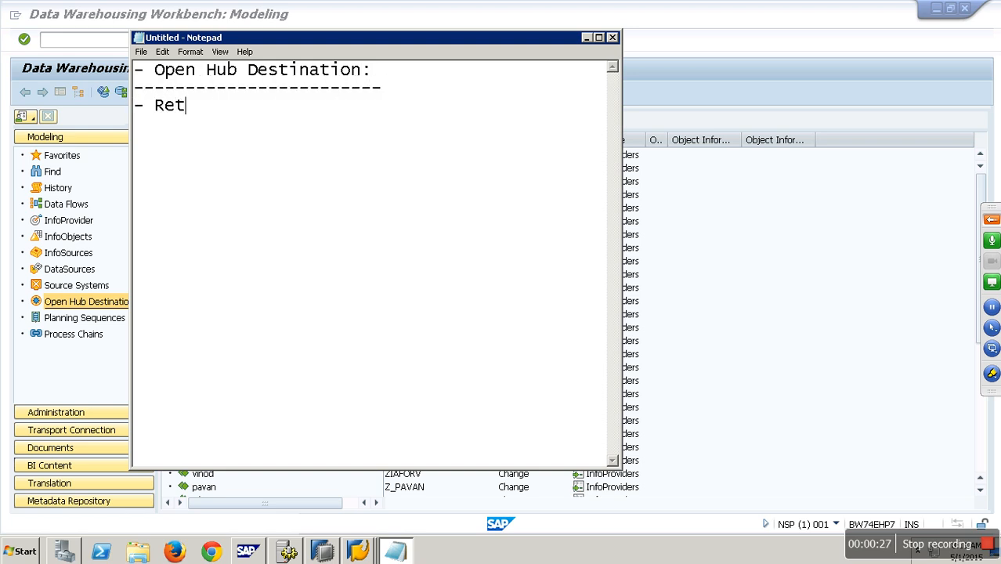
text(raction)
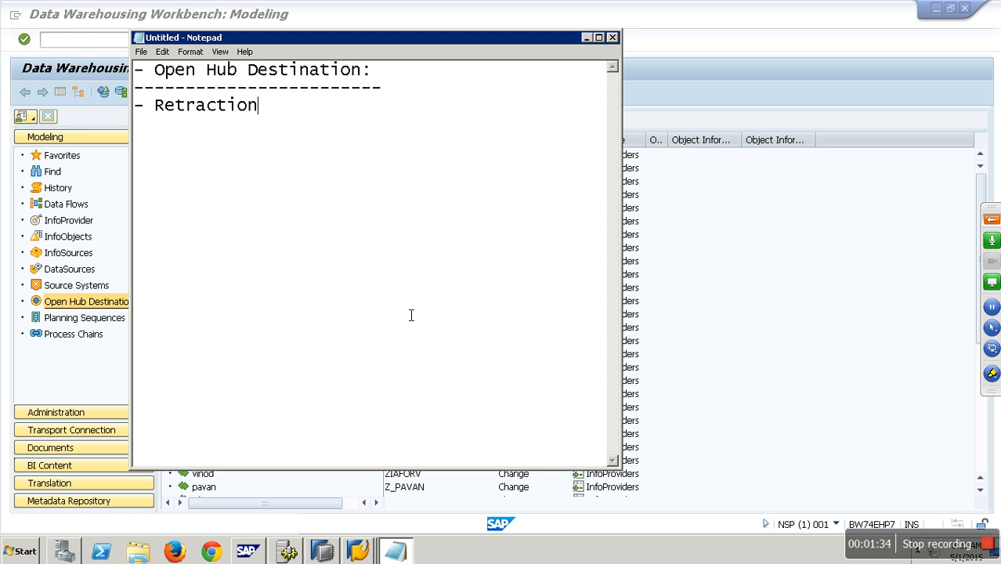
Step: Start the Server Intelligence Agent service in Central Configuration Manager and minimise the manager
click(739, 75)
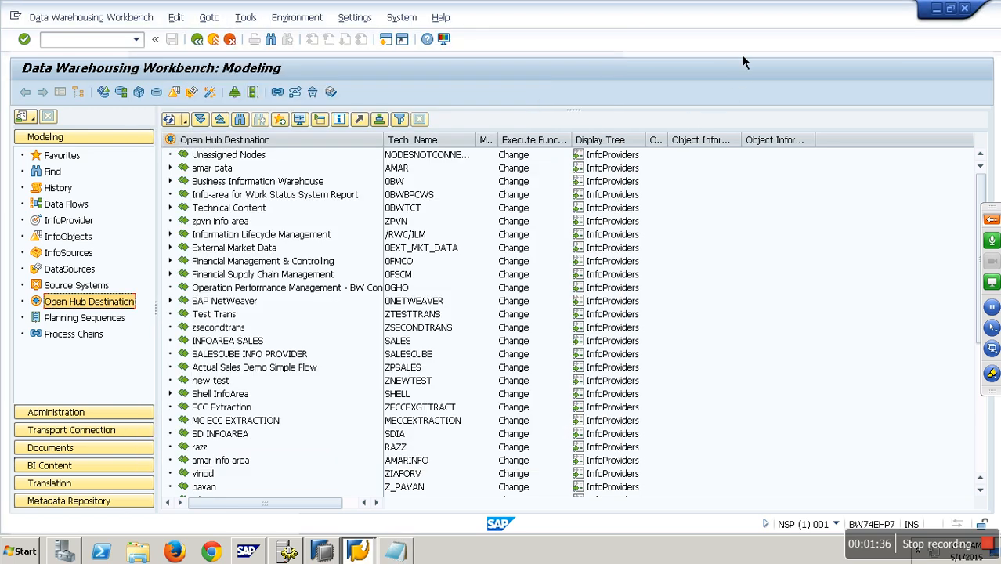
click(288, 551)
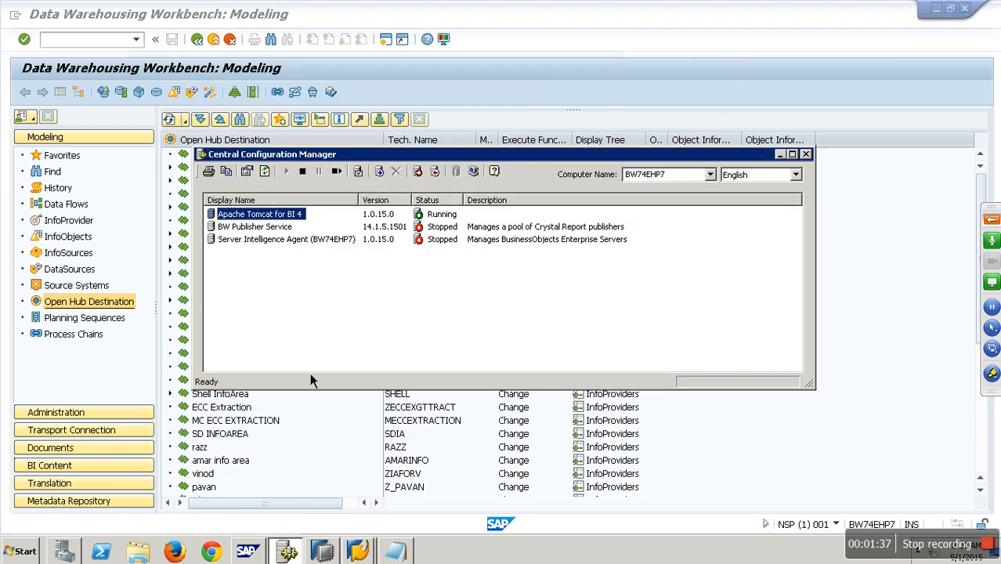
click(287, 241)
click(286, 172)
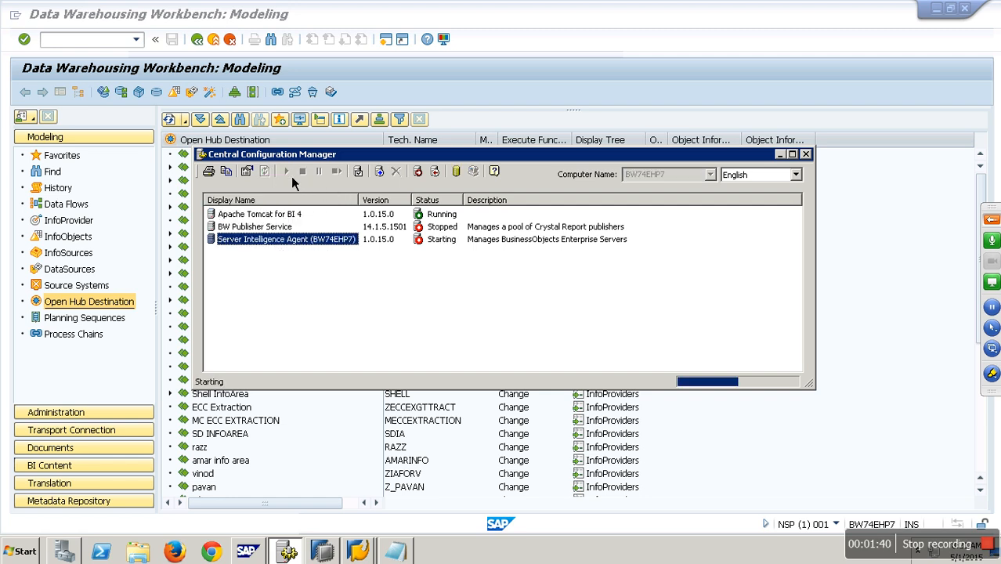
click(769, 64)
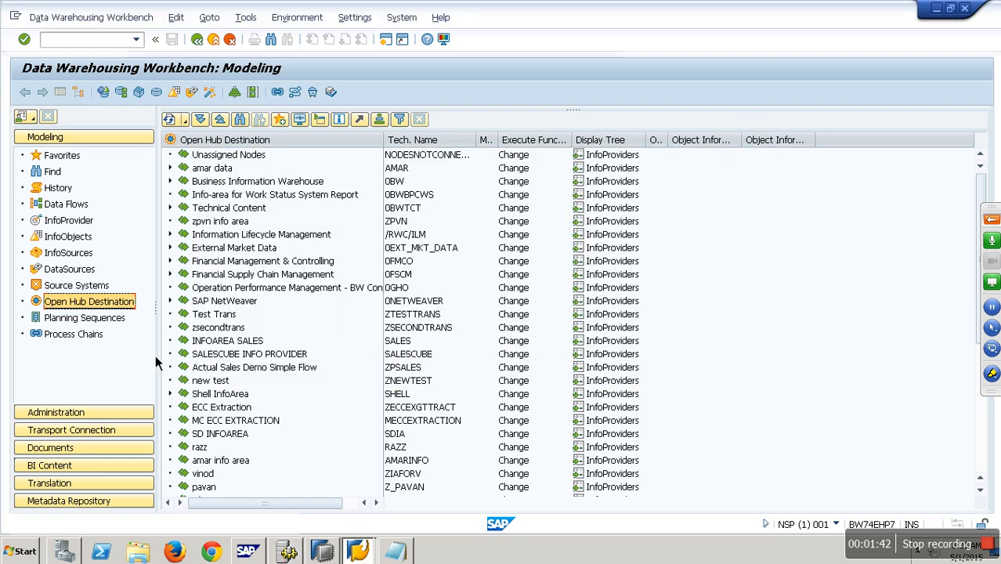
Step: Try to create an Open Hub Destination in the zsecondtrans InfoArea
click(78, 224)
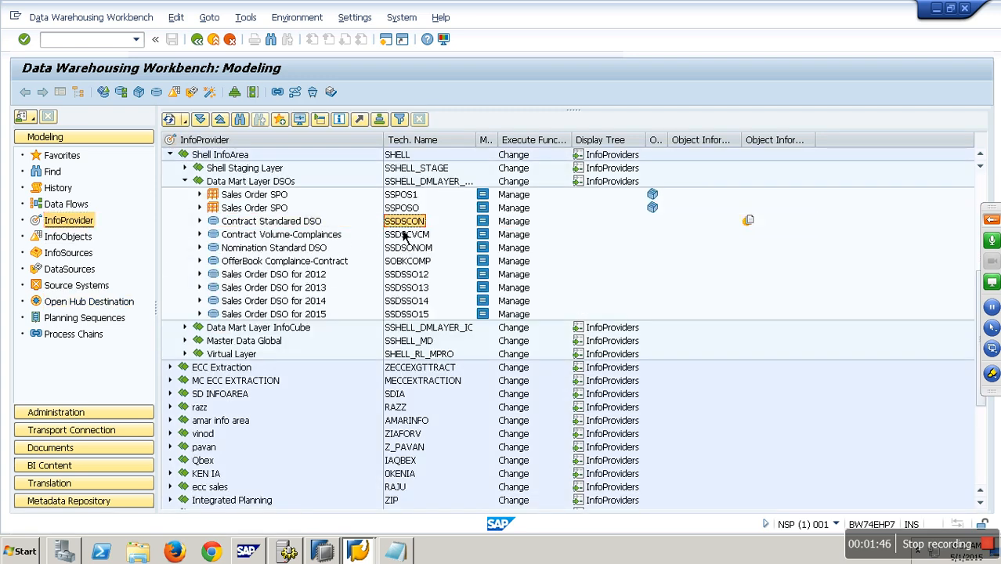
key(Down)
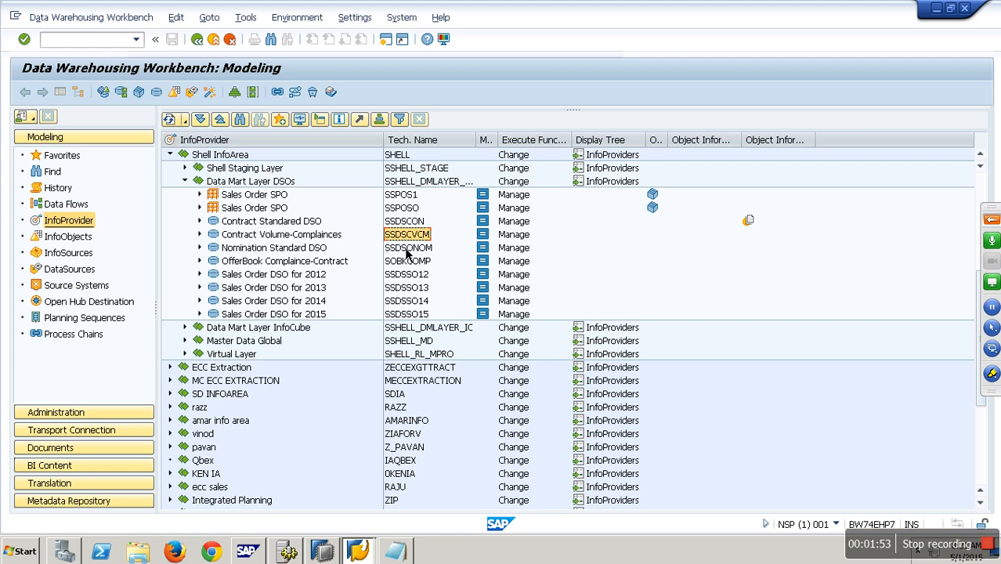
click(82, 301)
right_click(226, 328)
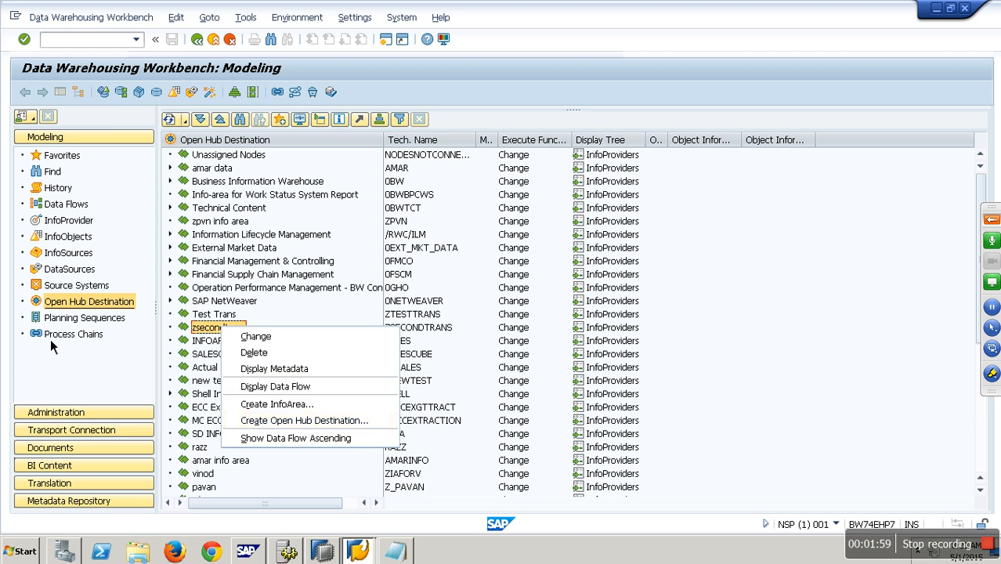
click(296, 423)
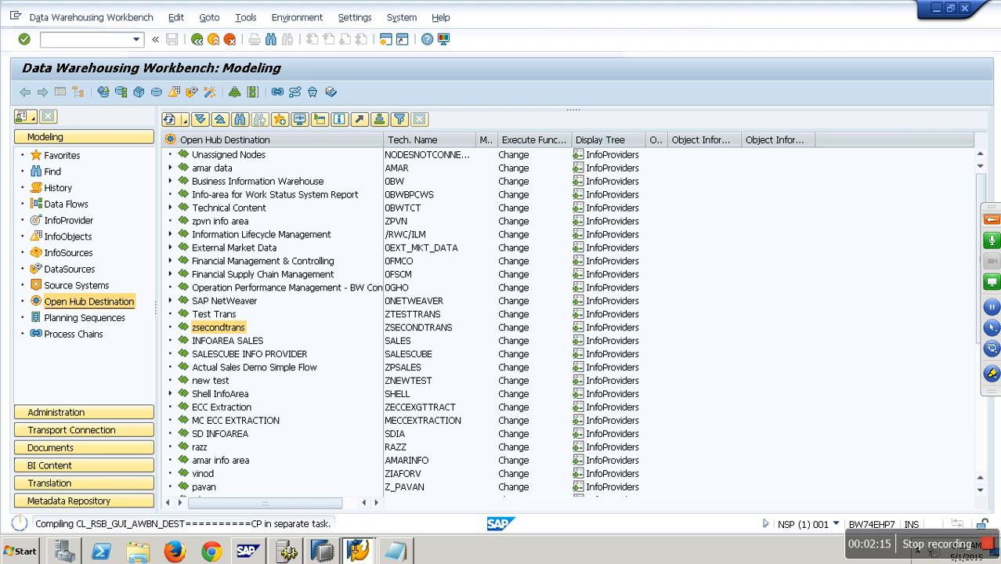
Step: Log on to the BW74JAVA system with the user name and account password, dismissing the licence notice
mouse_move(362, 554)
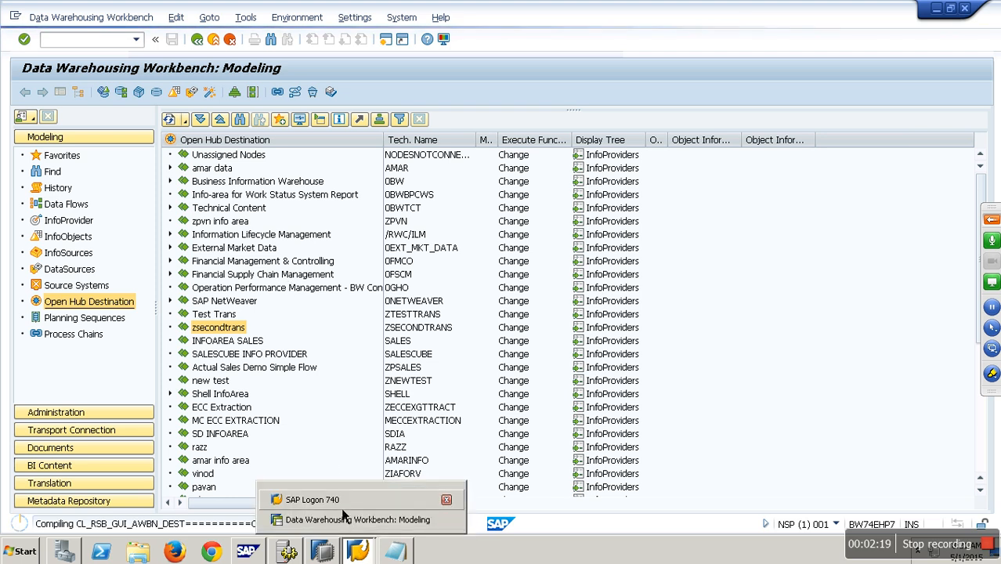
click(314, 499)
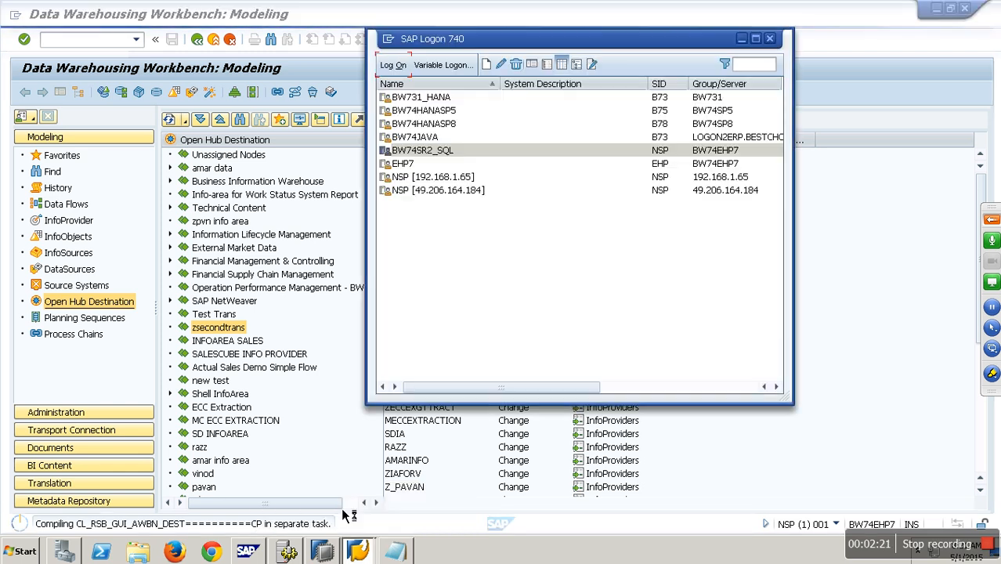
click(415, 137)
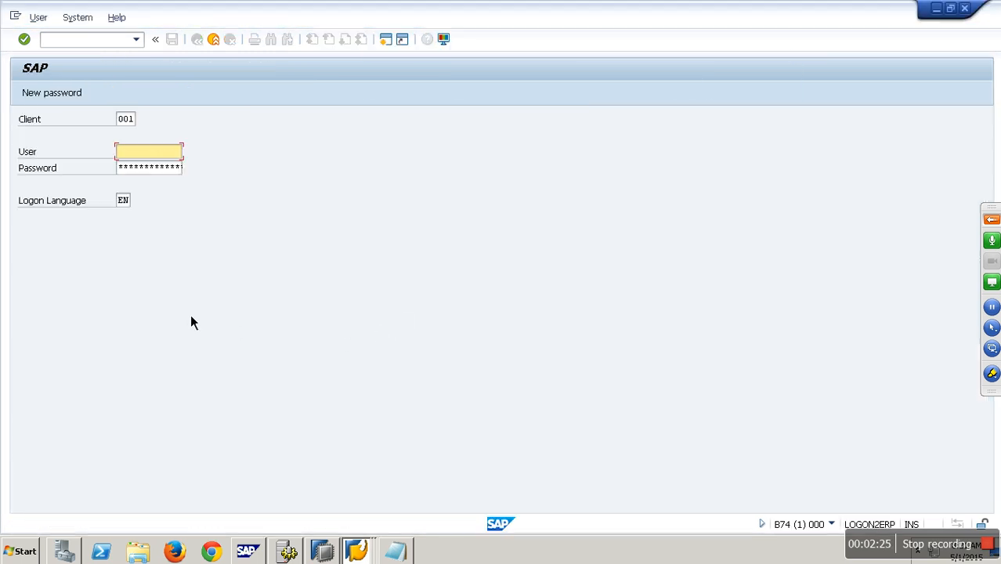
text(sapuser)
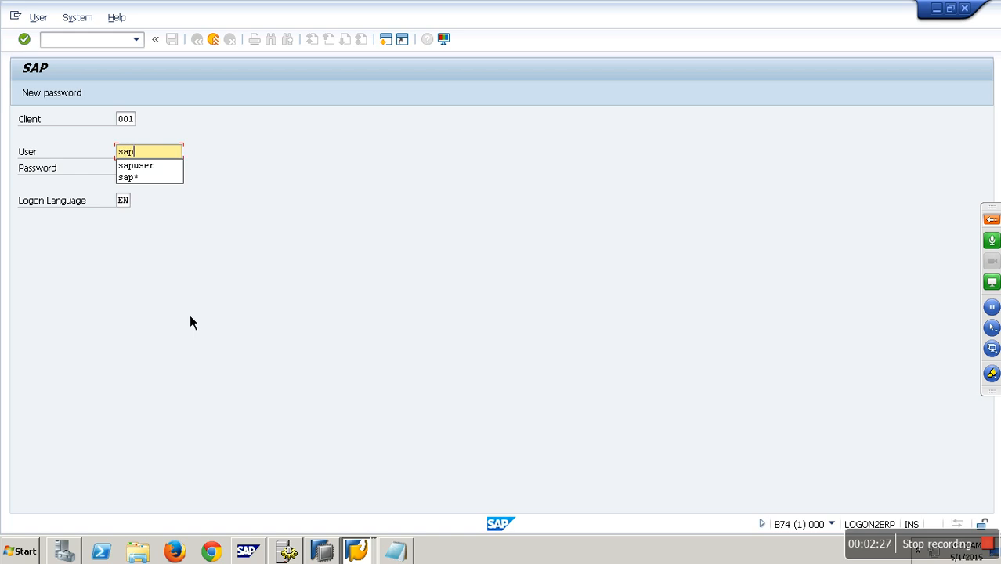
key(Tab)
text(********)
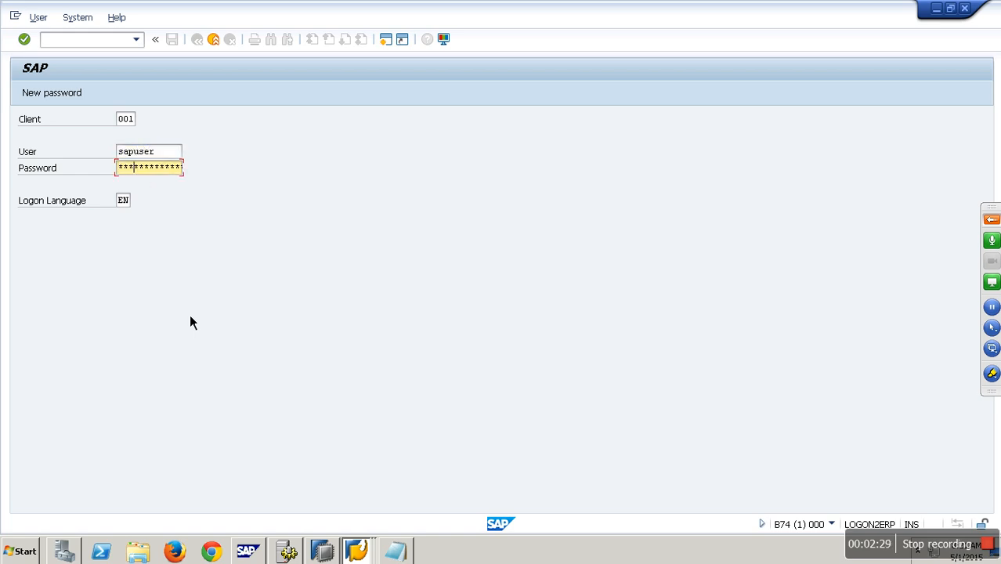
key(Return)
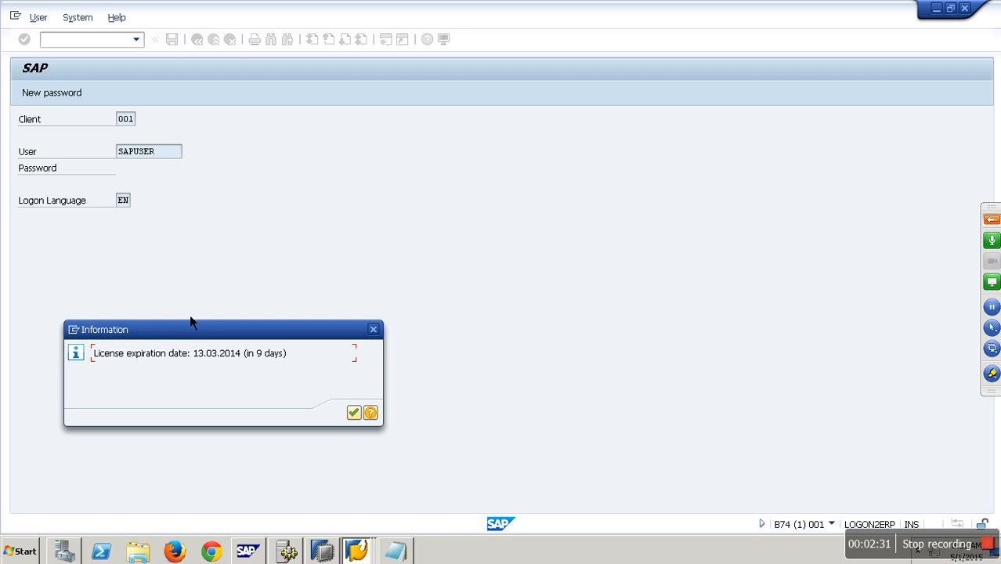
key(Return)
Step: Open transaction rsa1 and locate the Demo COPA Cube under the ECC InfoArea among InfoProviders
text(rsa1)
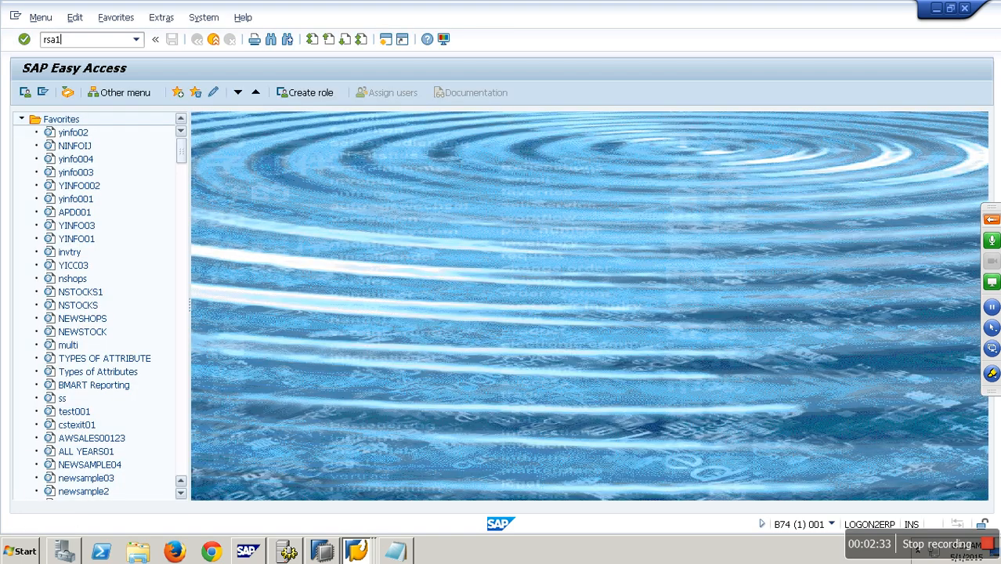
key(Return)
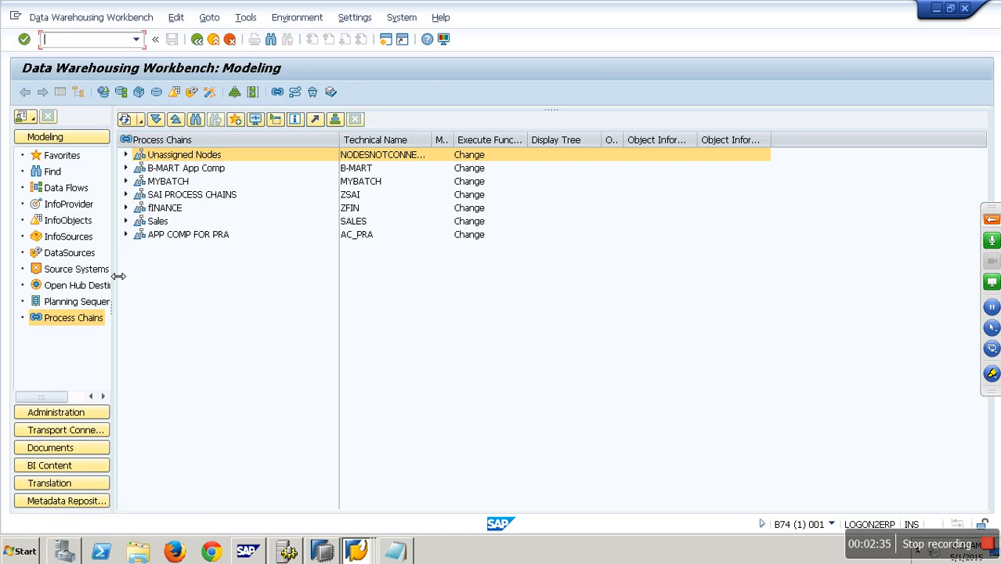
click(91, 287)
click(71, 205)
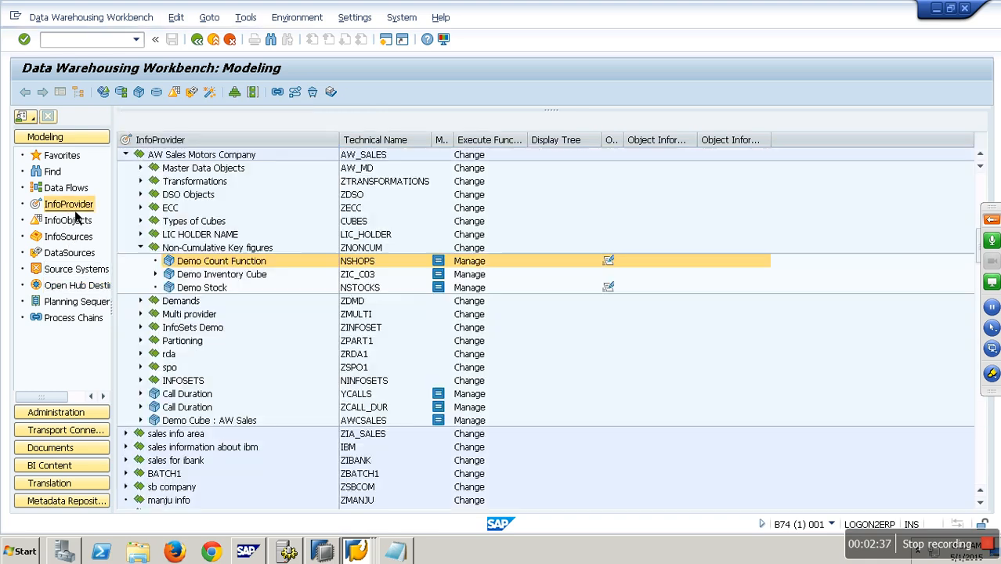
click(142, 249)
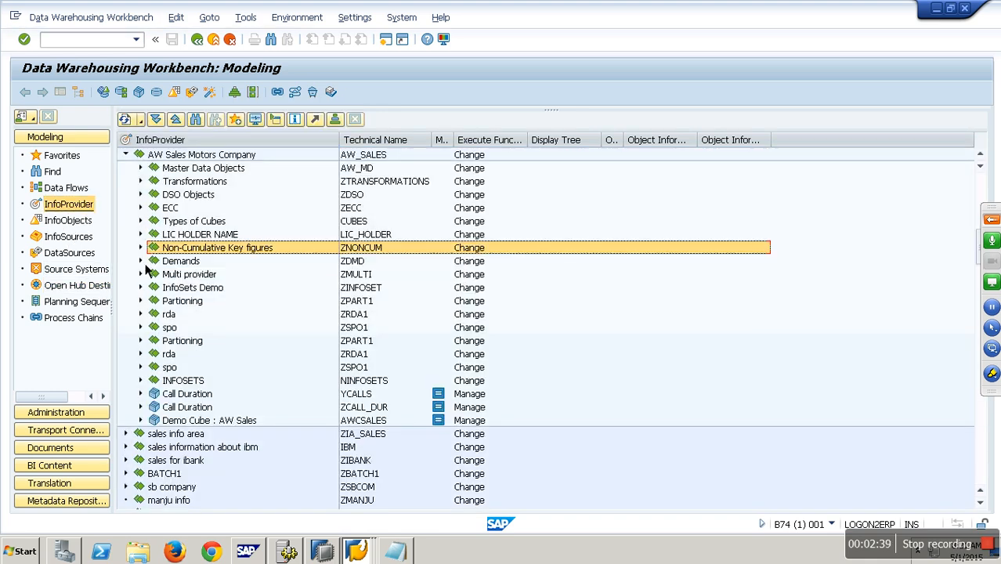
click(144, 208)
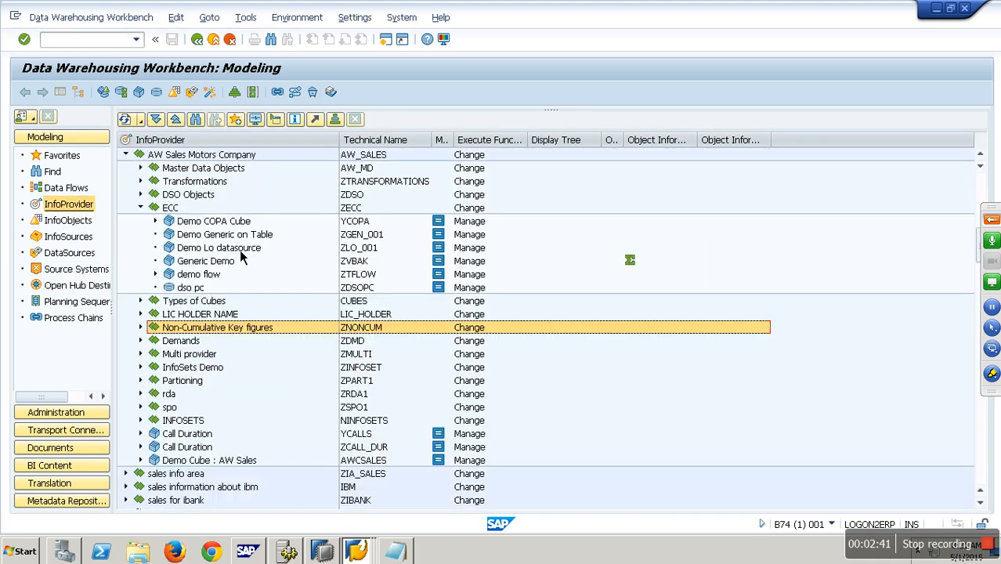
click(364, 226)
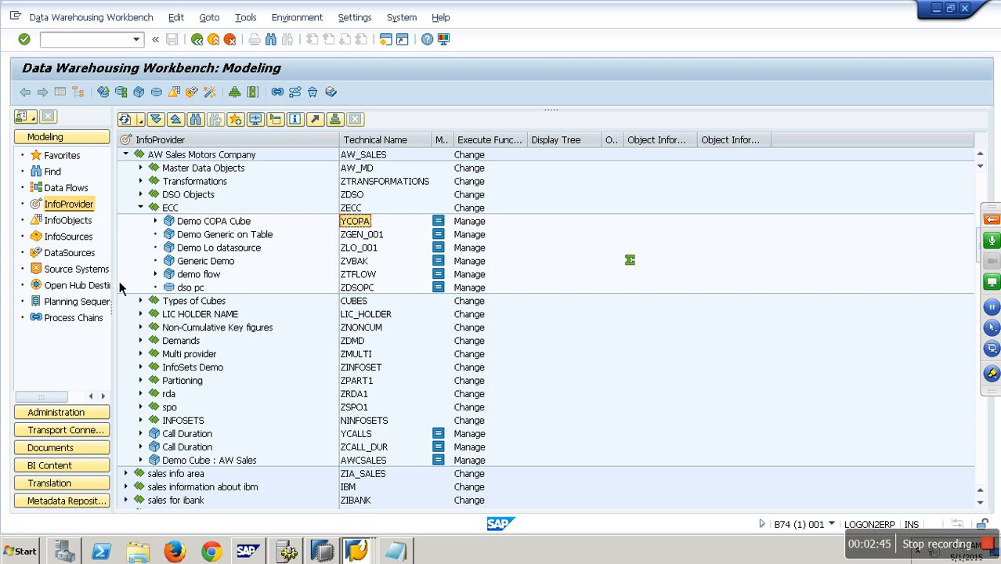
Step: Create an Open Hub Destination named zopenhub001 in the new practice InfoArea
click(94, 286)
click(186, 317)
right_click(186, 317)
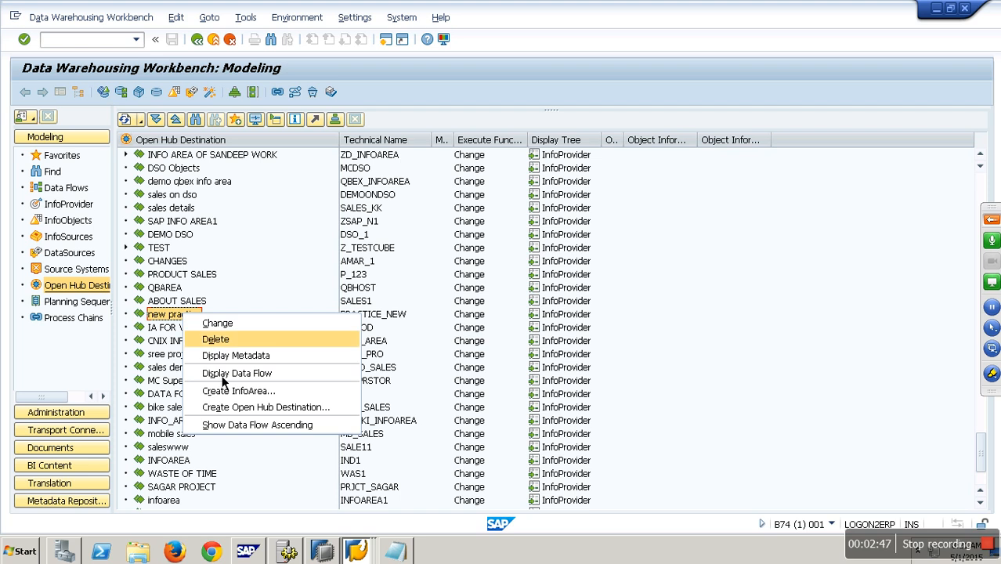
click(267, 409)
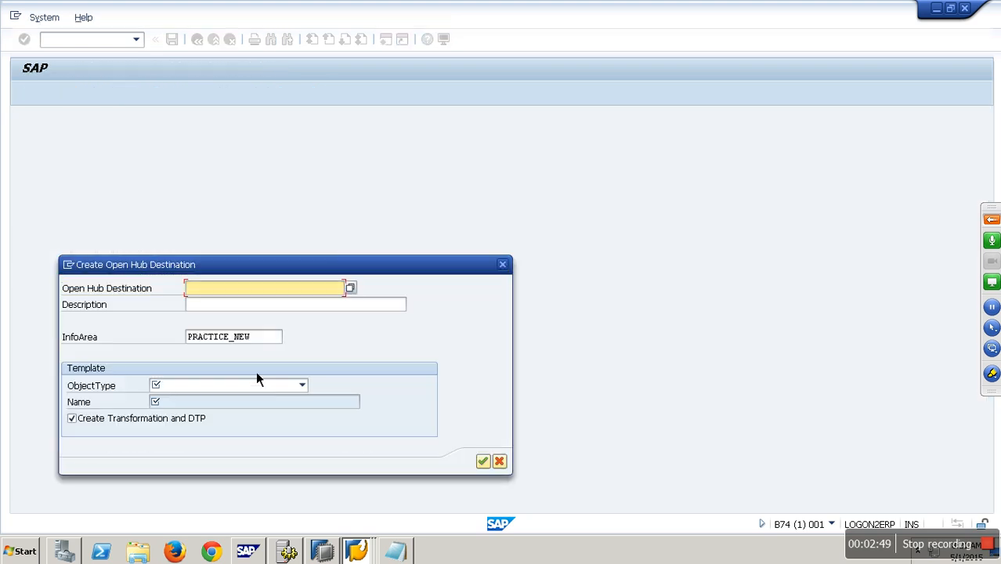
text(zopenhub001)
key(Tab)
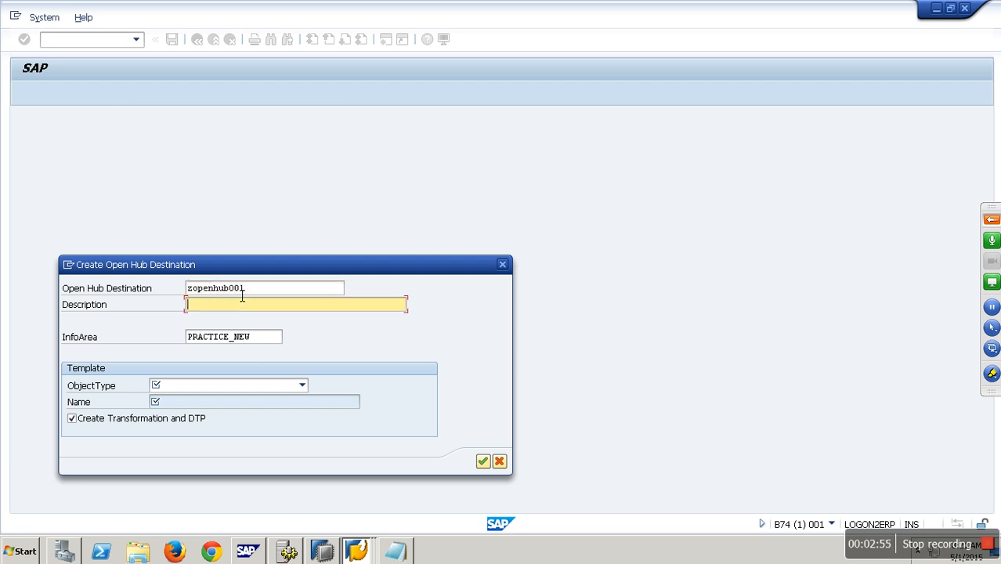
Step: Enter the description "Flat file Local", choose InfoCube as template object type, and confirm
text(Flat file Local)
click(300, 386)
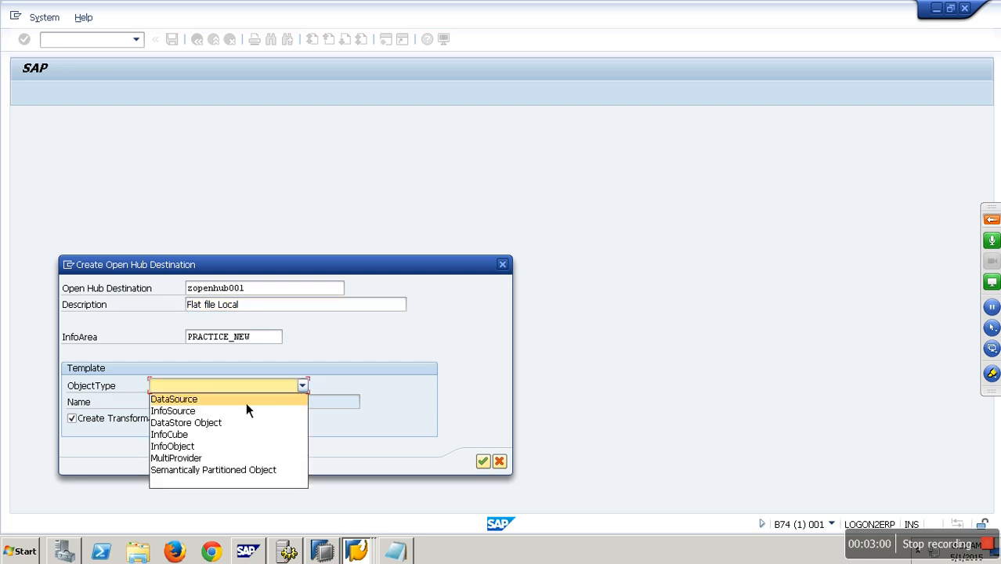
click(193, 436)
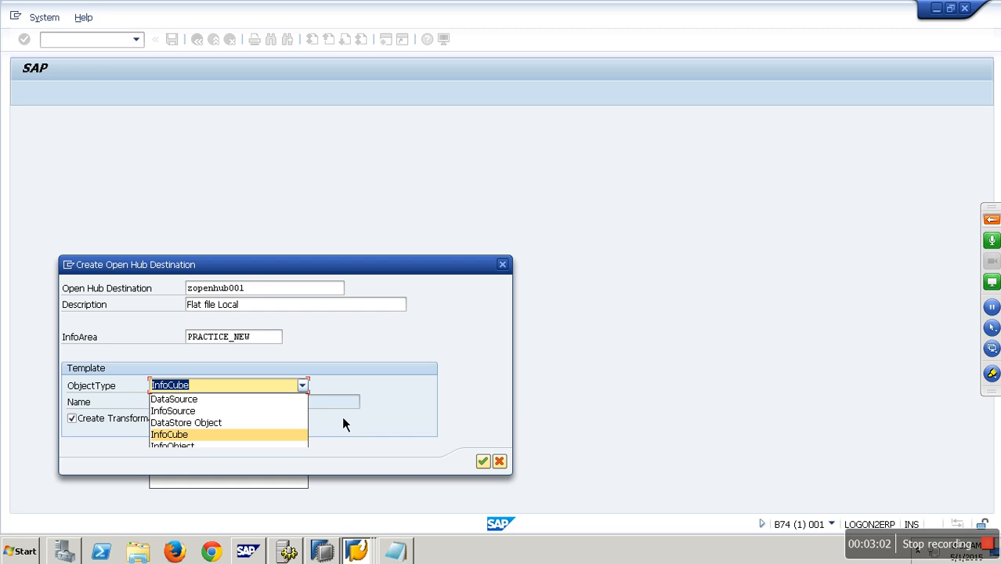
key(Return)
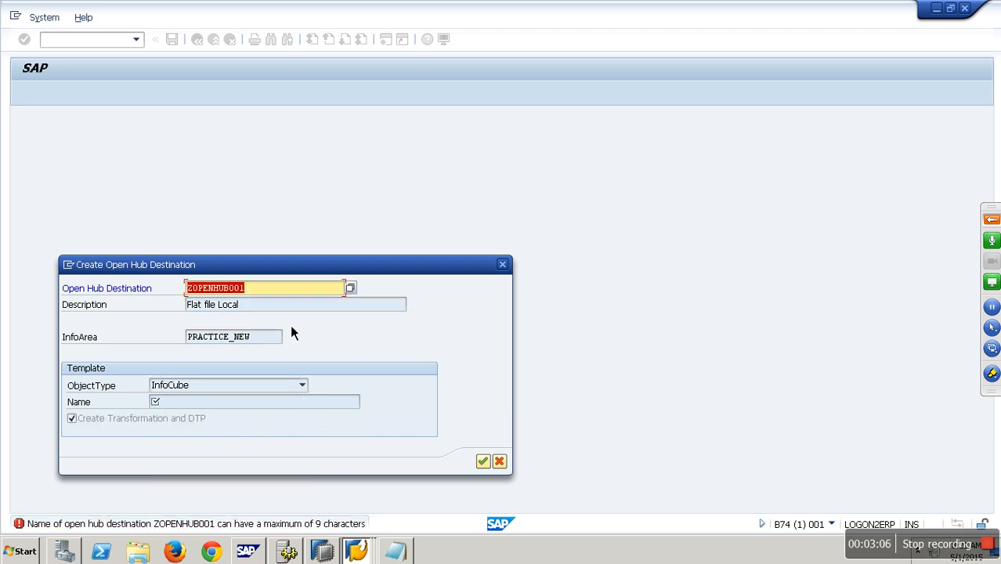
Step: Rename the destination to YOPEN001
click(236, 291)
key(BackSpace)
key(BackSpace)
key(BackSpace)
key(Return)
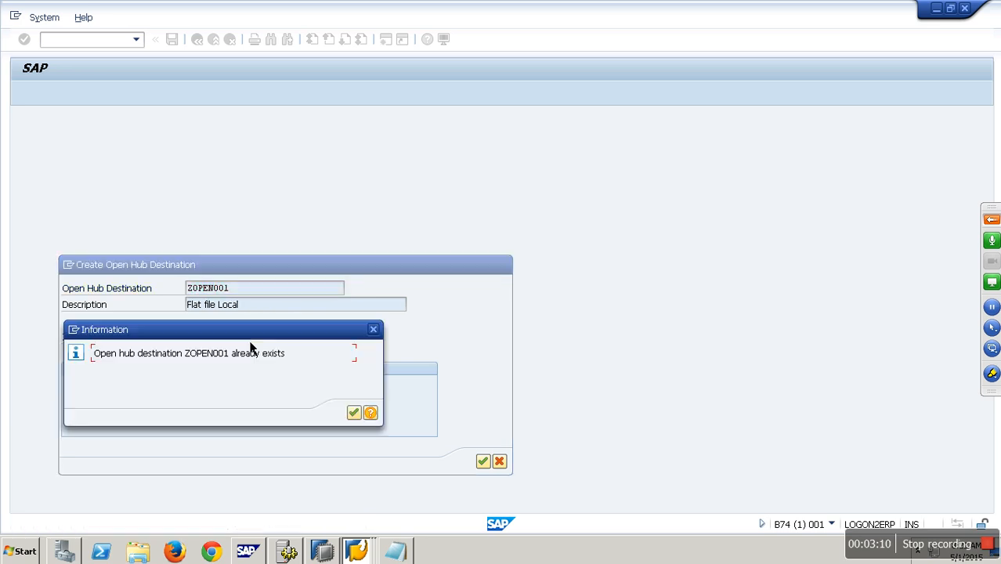
click(353, 412)
key(Home)
key(Delete)
text(y)
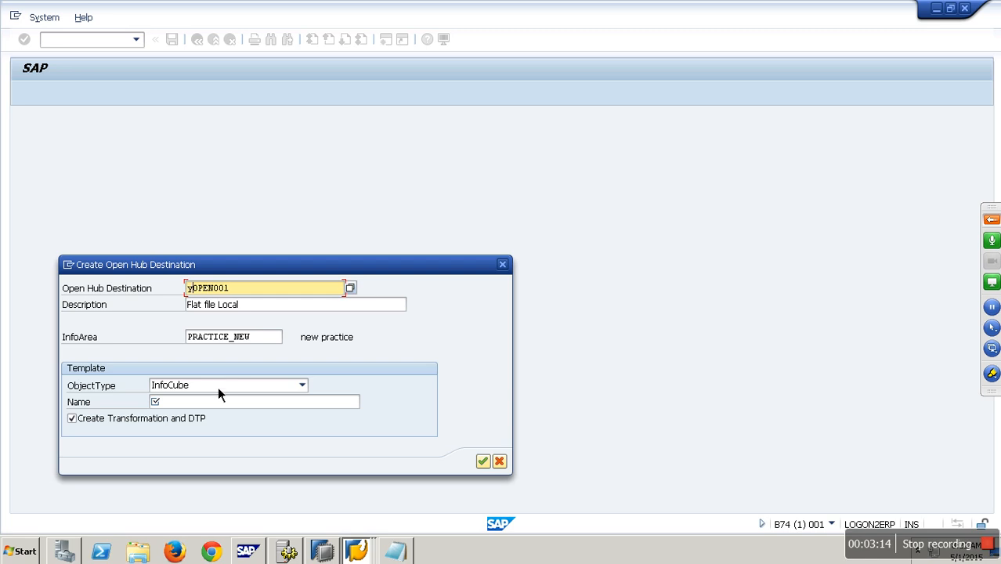
Step: Set the template InfoCube name to YCOPA and confirm the creation dialog
click(223, 403)
text(YCOPA)
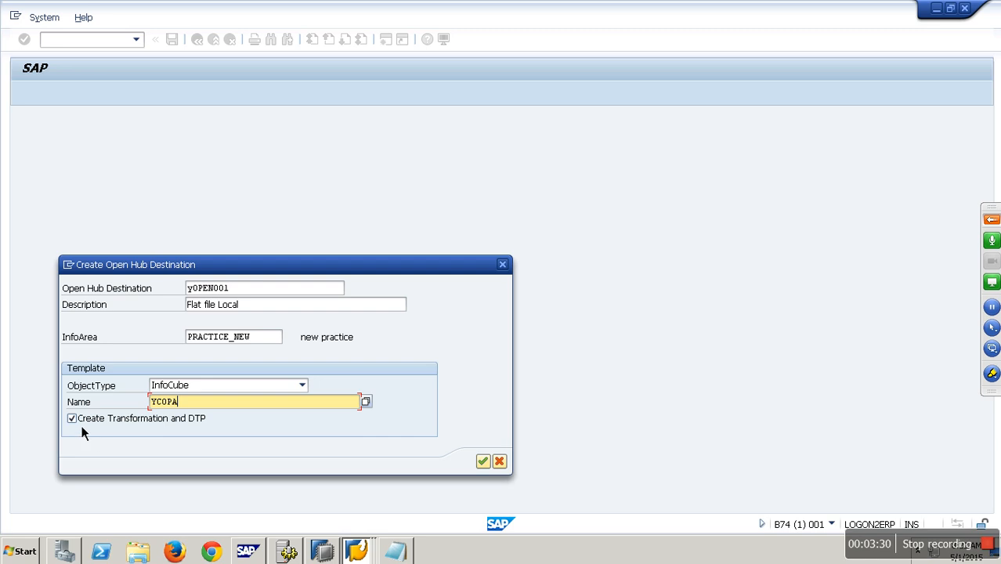
click(145, 427)
click(478, 462)
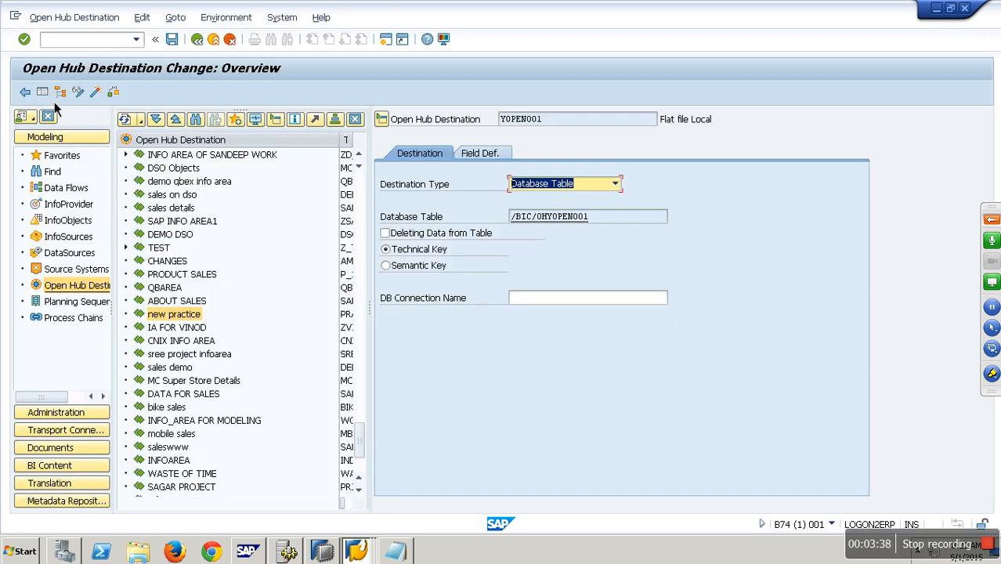
Step: Open the destination's field definitions
click(60, 92)
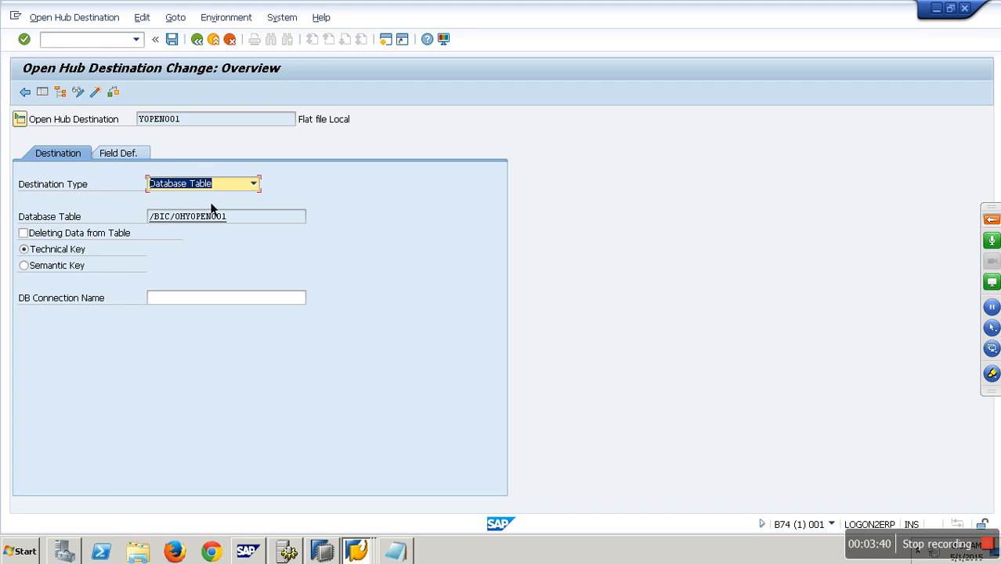
click(127, 156)
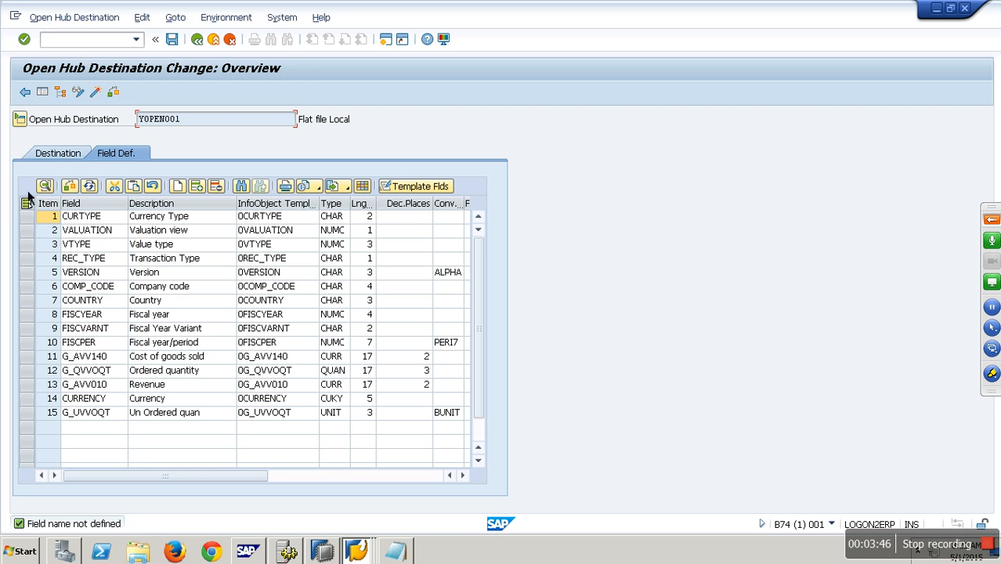
Step: Set the open hub destination's type to File
click(62, 158)
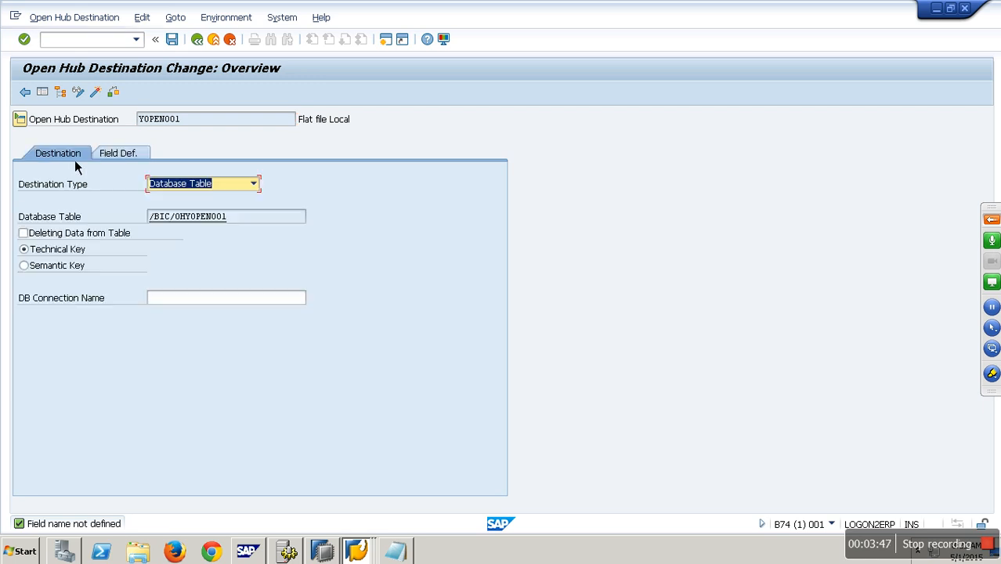
click(256, 188)
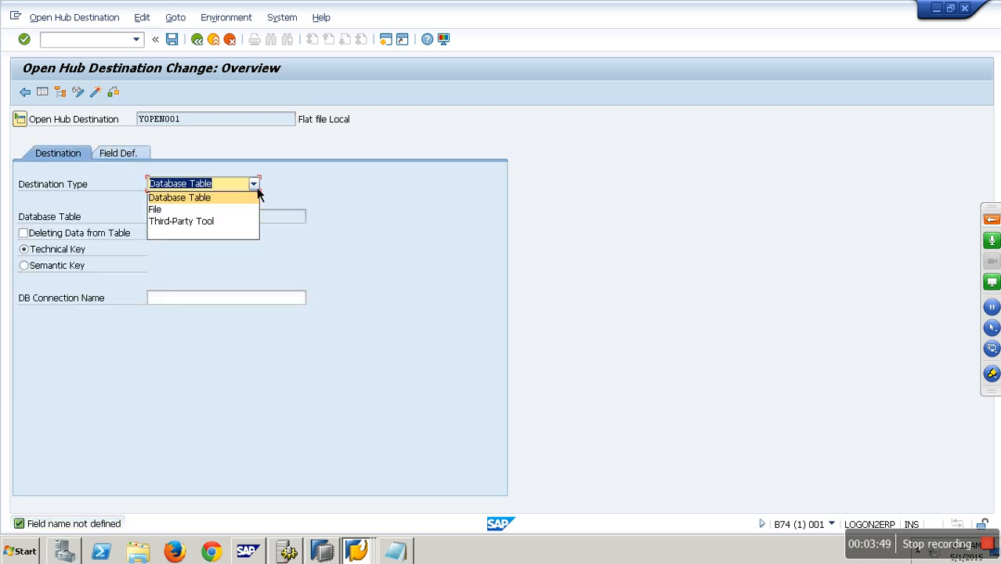
click(197, 223)
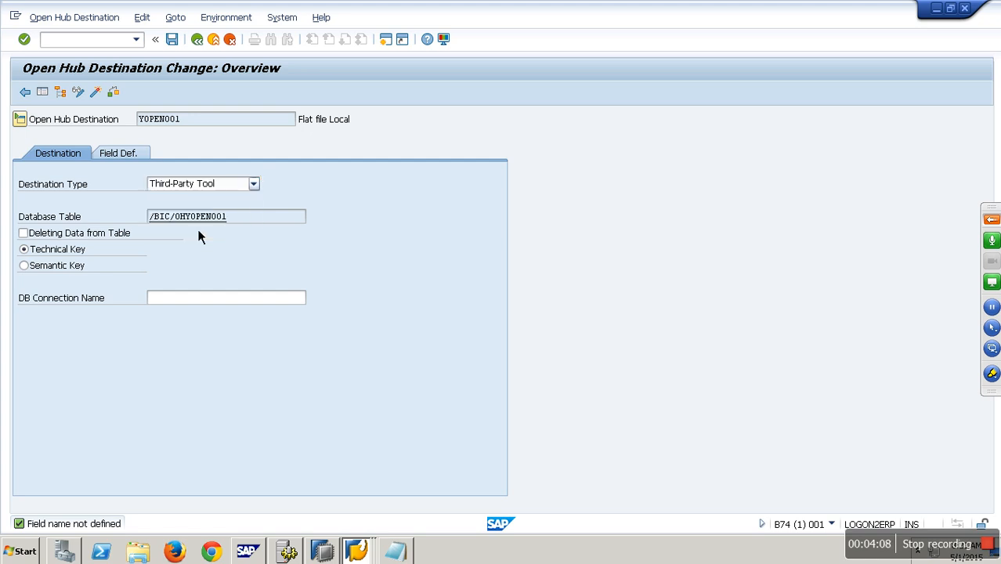
click(260, 221)
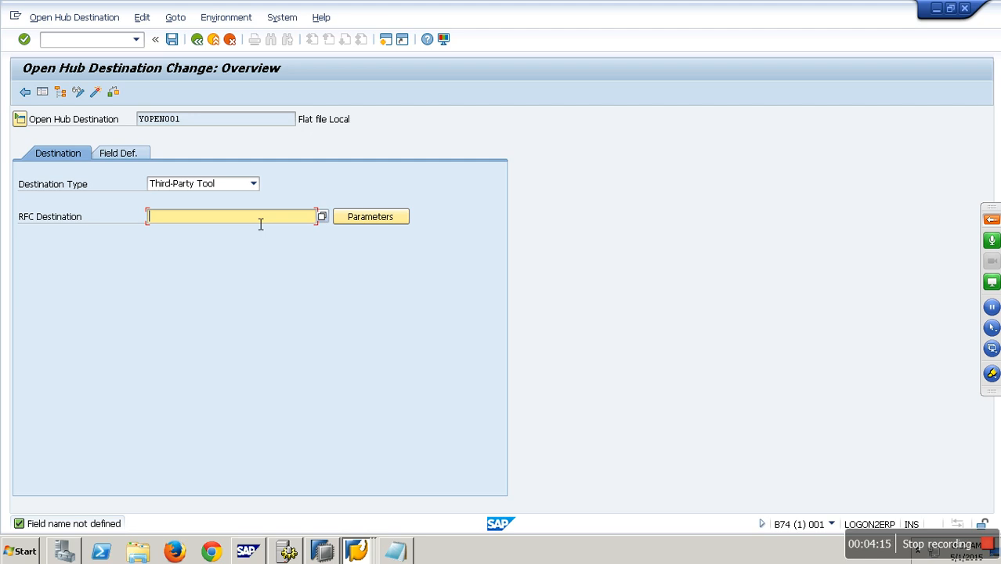
click(252, 185)
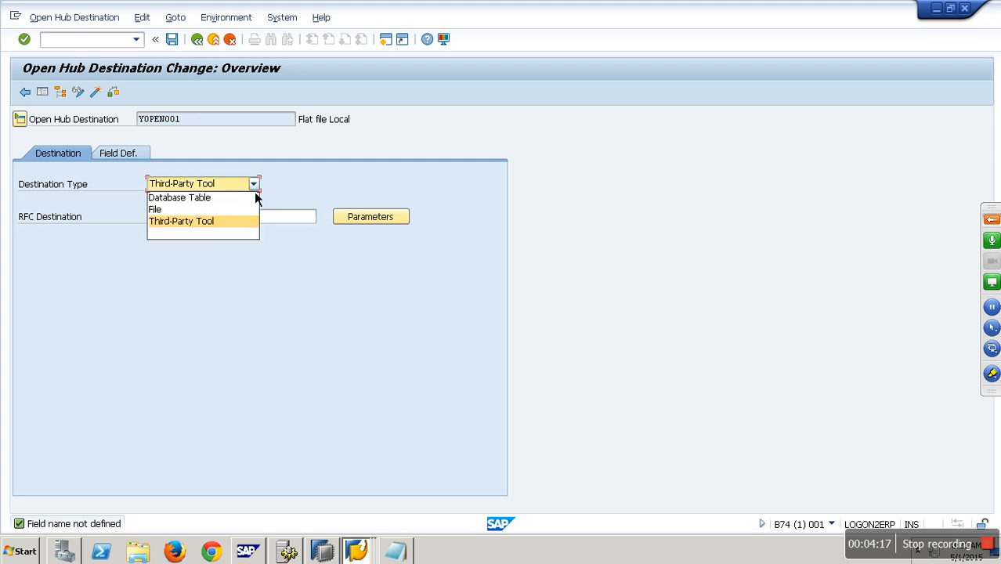
click(186, 212)
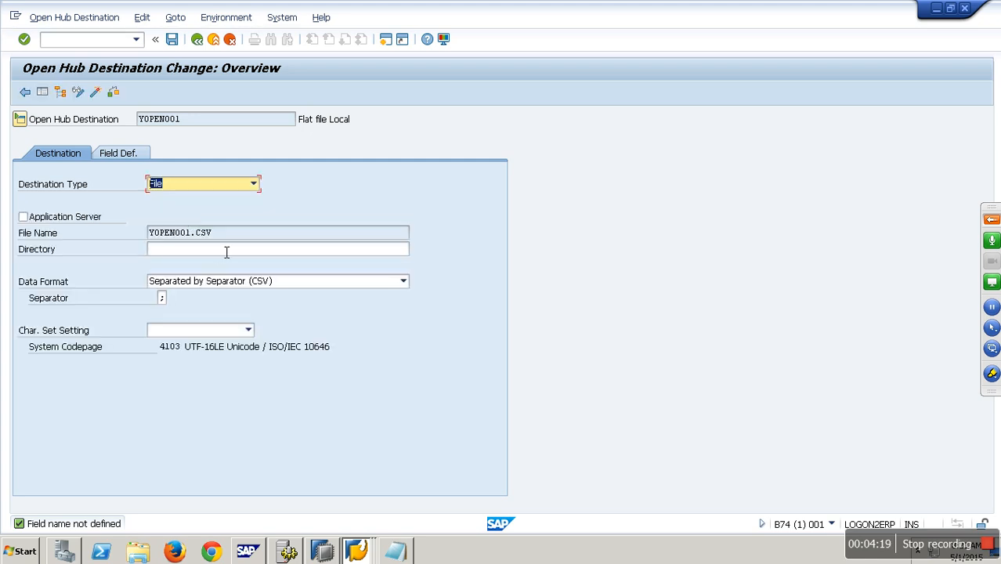
Step: Open the folder browser for the destination's output directory
drag(185, 123, 122, 123)
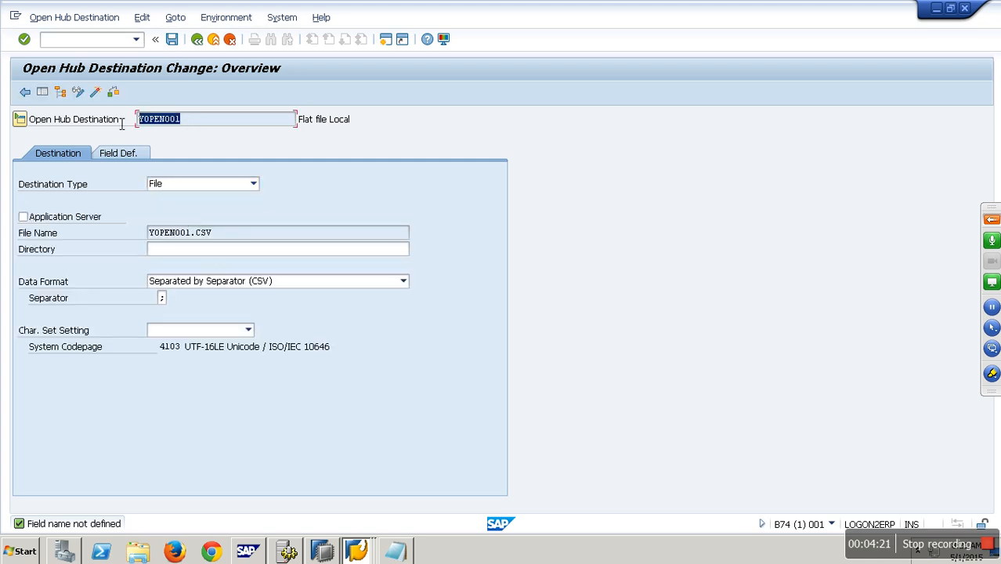
drag(231, 240, 124, 238)
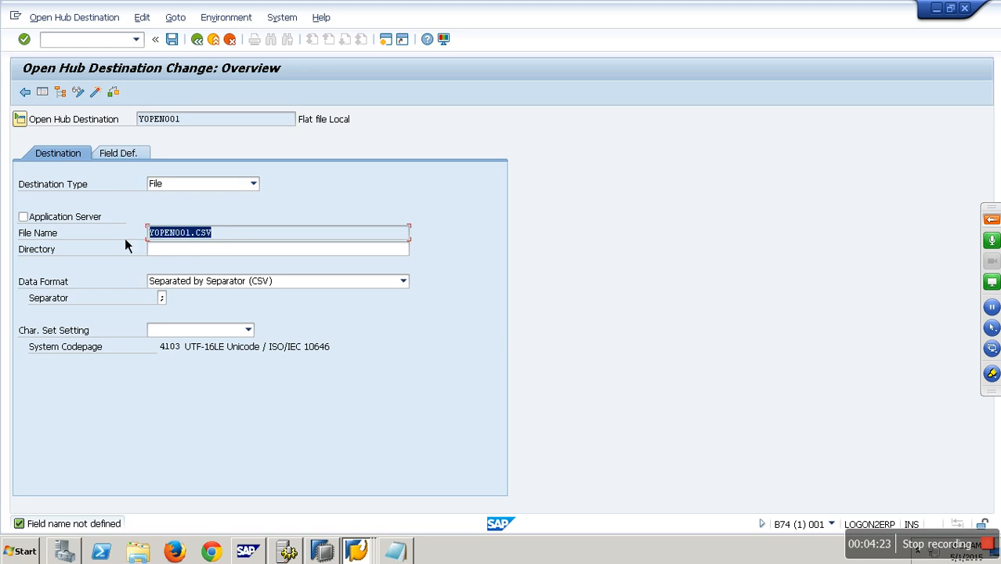
click(187, 251)
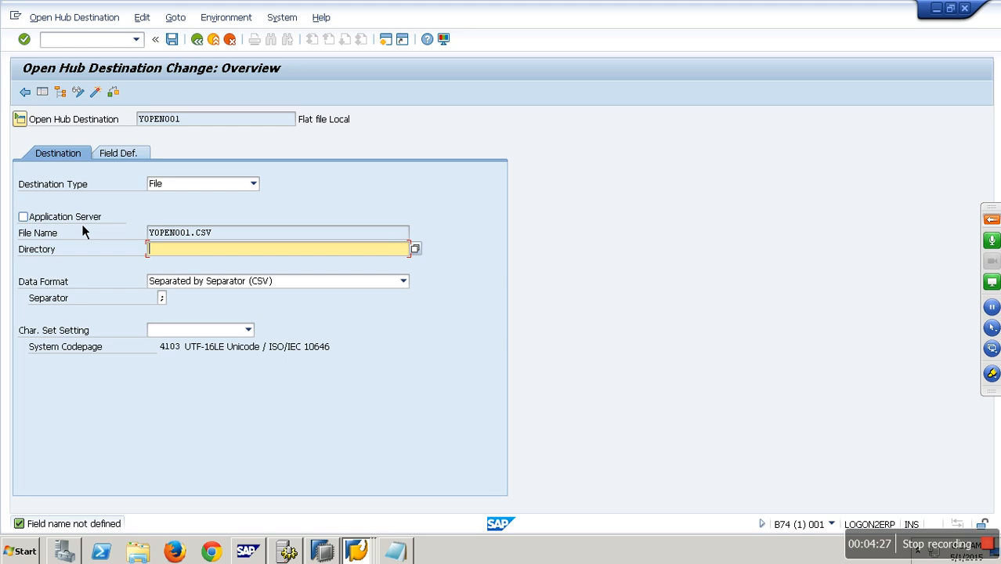
click(419, 253)
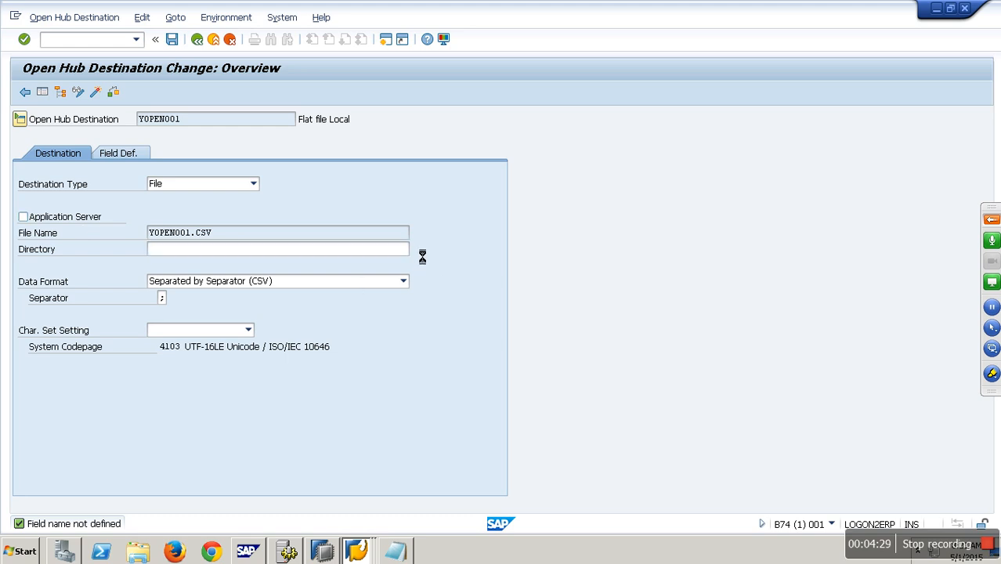
Step: In Windows Explorer, create a new folder named Openhub inside Desktop\Flatfiles and close the window
click(139, 552)
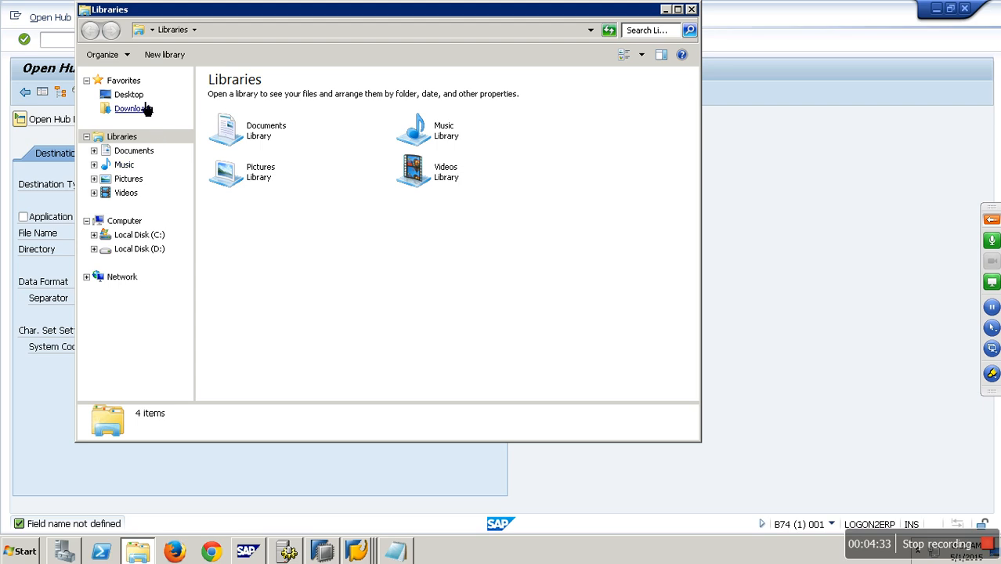
click(128, 94)
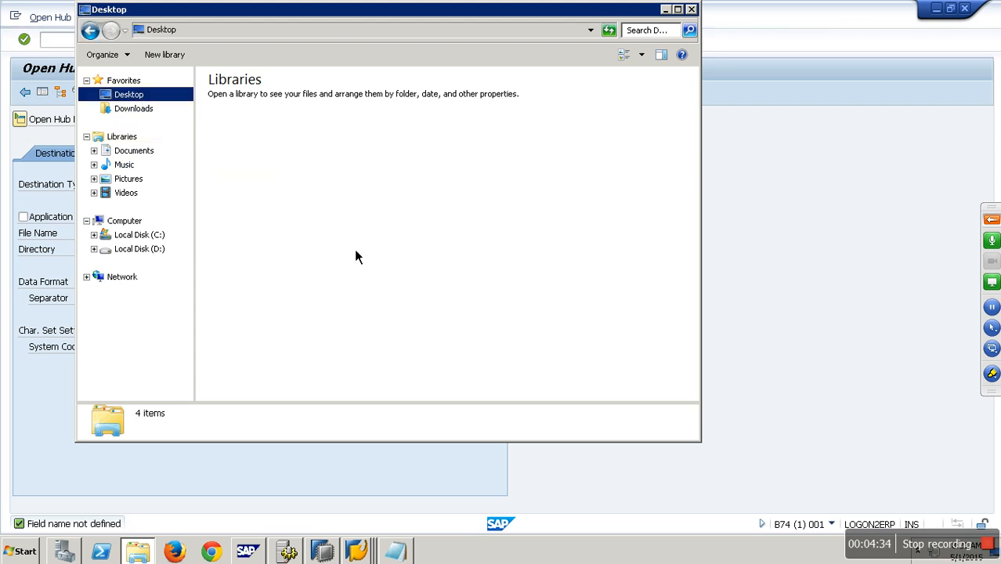
right_click(587, 243)
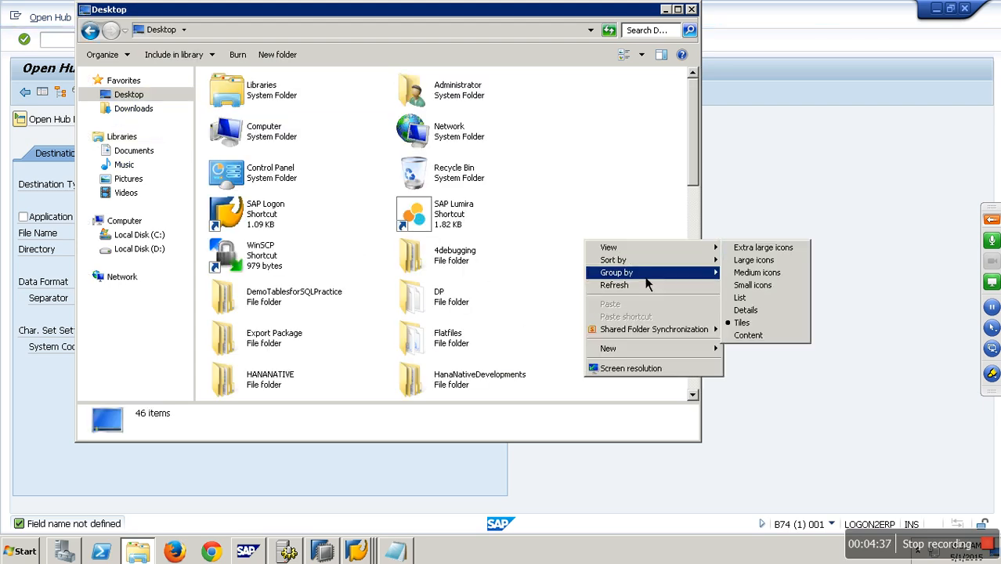
double_click(462, 338)
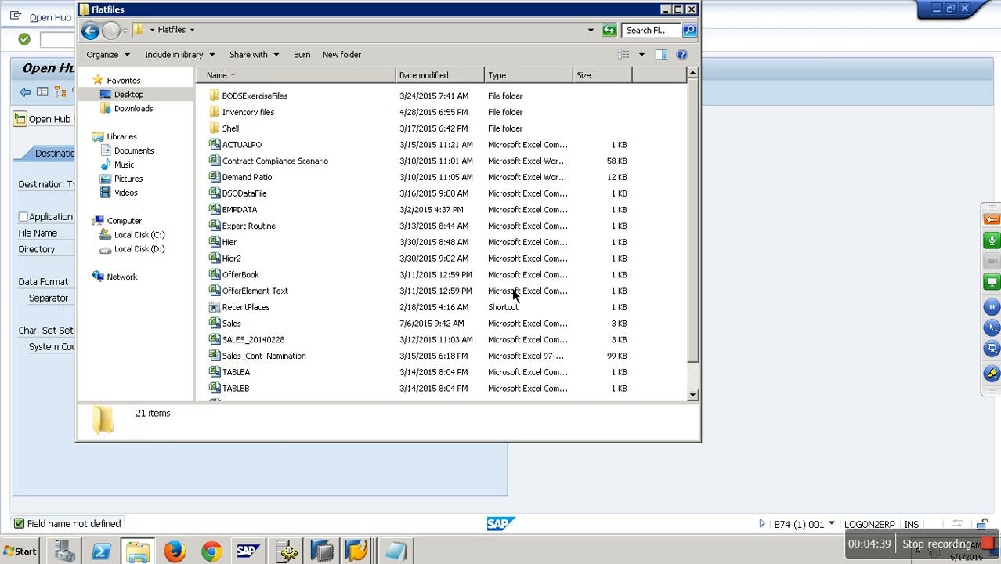
right_click(585, 105)
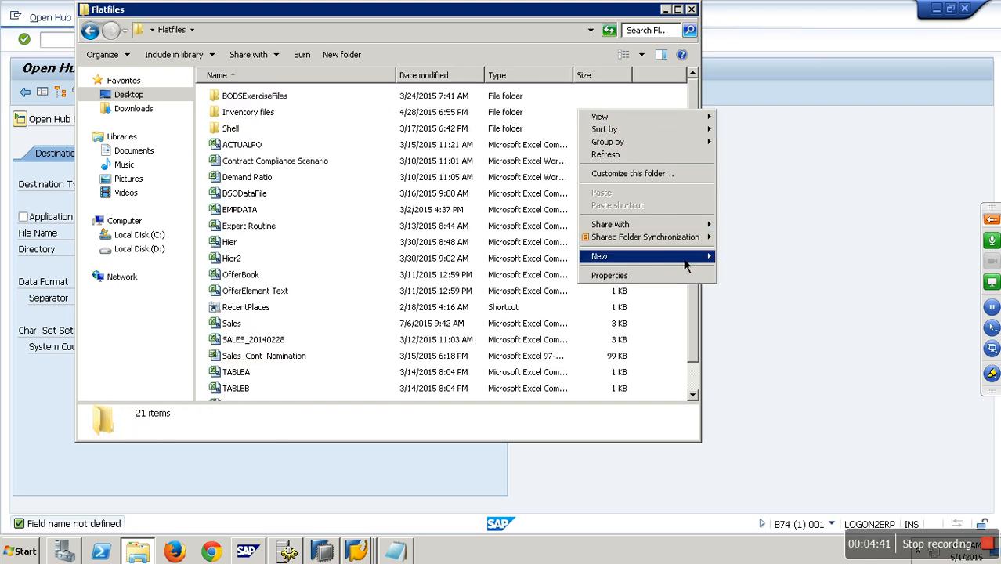
mouse_move(730, 259)
click(775, 261)
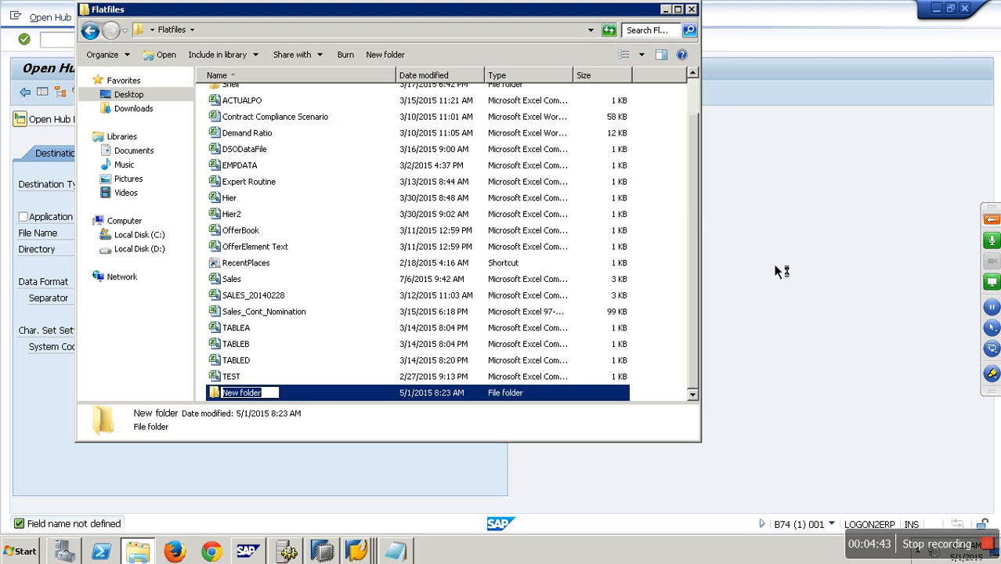
text(Openhub)
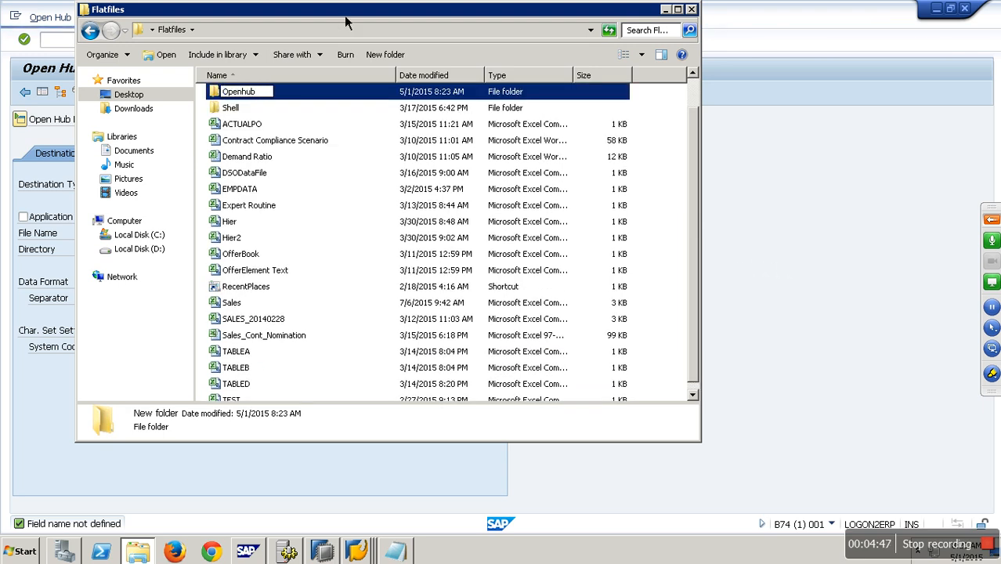
key(Return)
click(691, 9)
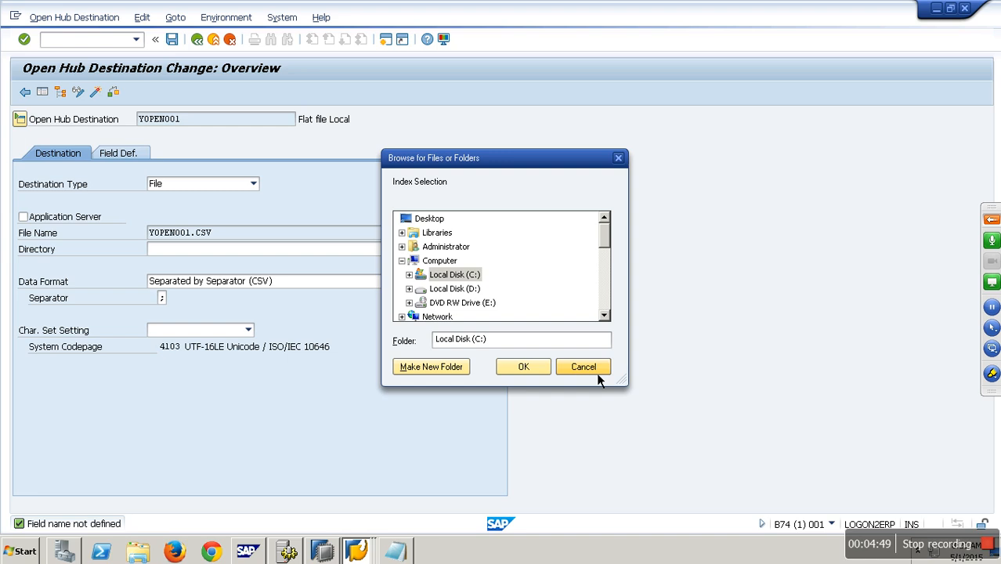
Step: Choose the Openhub folder under Desktop\Flatfiles as the destination's directory
click(582, 367)
click(416, 249)
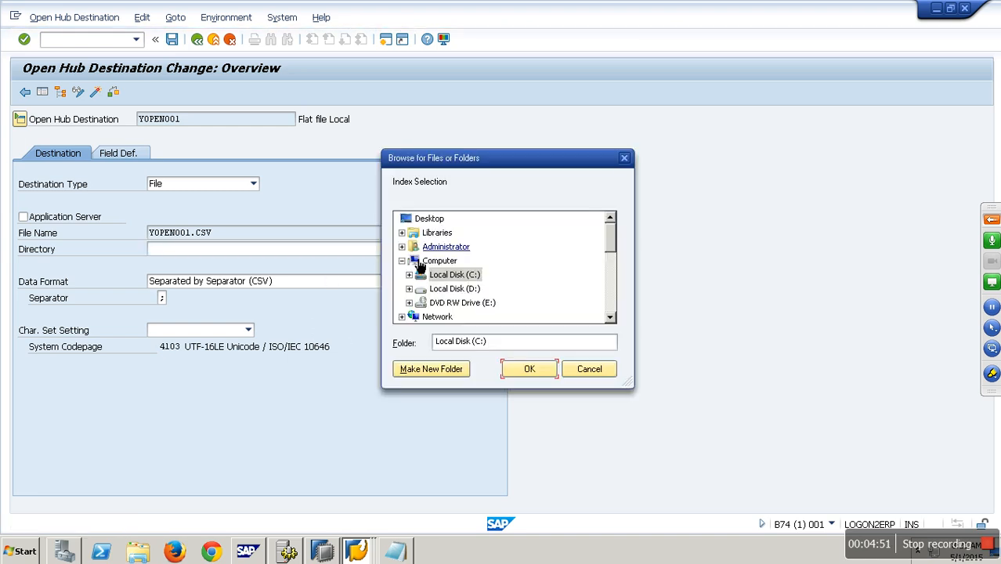
click(435, 220)
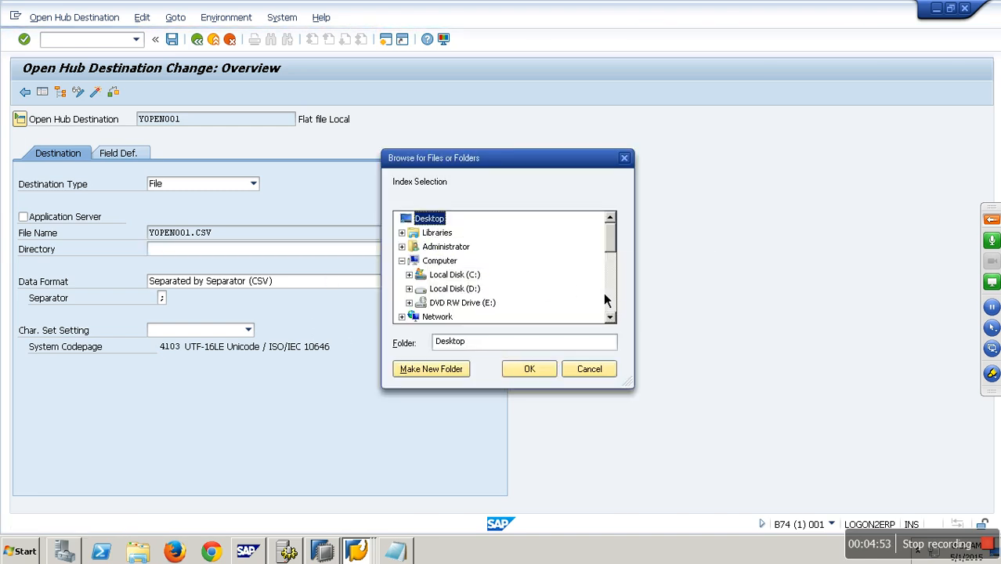
click(608, 296)
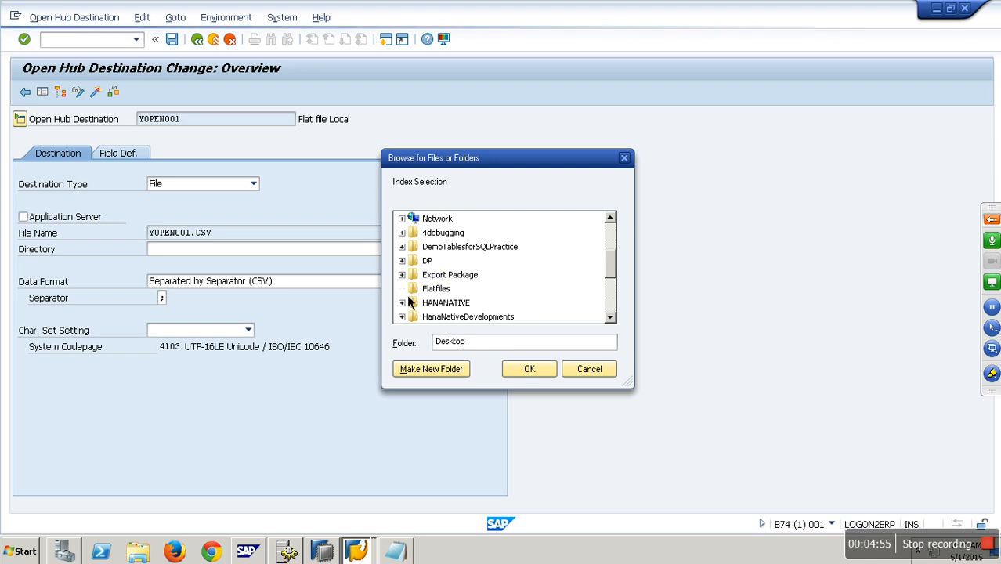
click(402, 288)
click(446, 302)
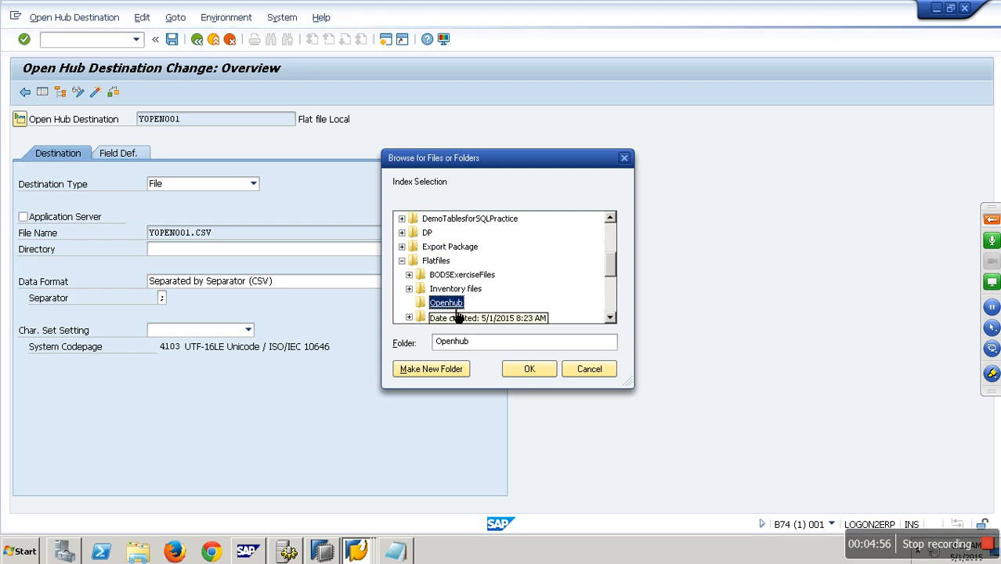
click(536, 374)
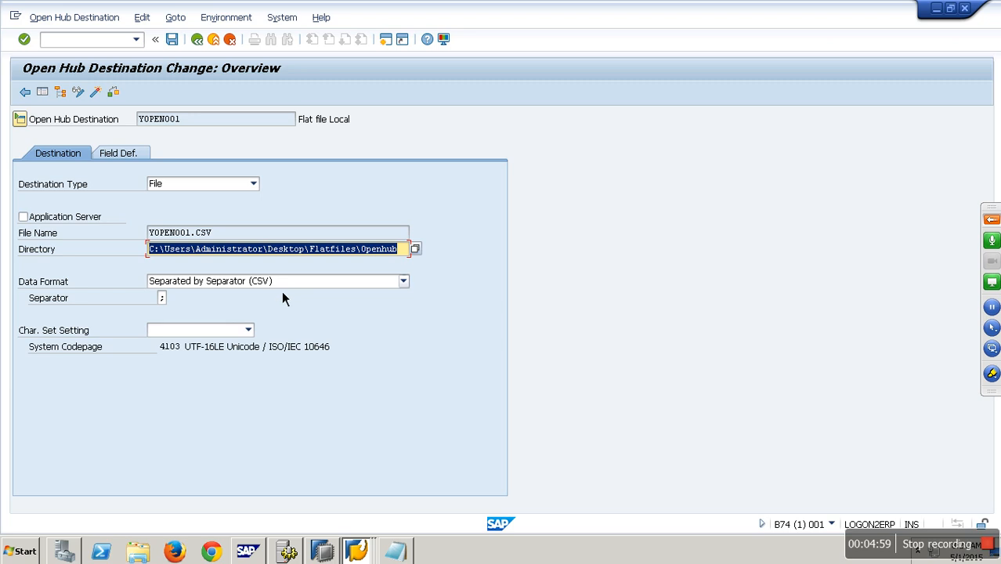
Step: Set the separator to a comma
click(164, 299)
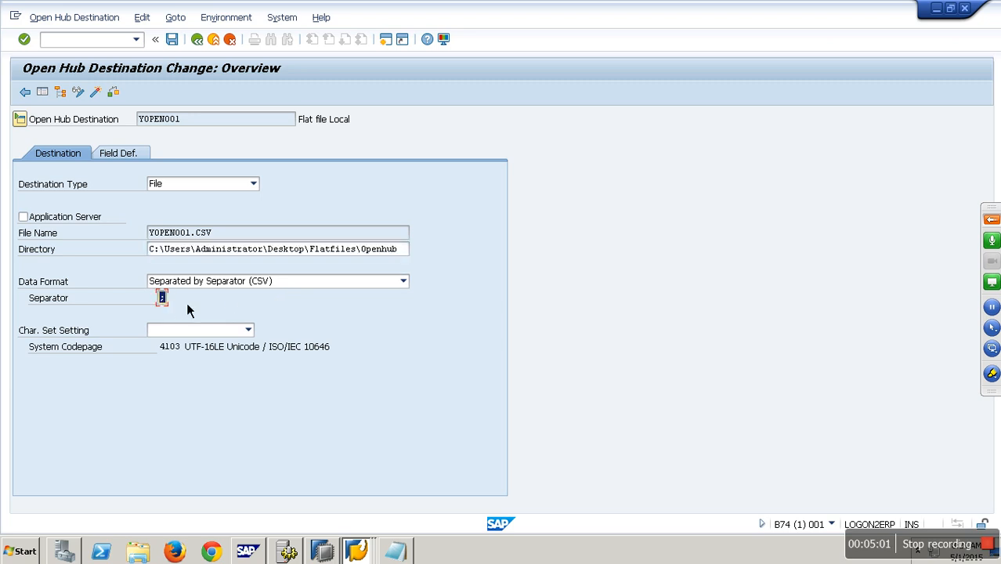
text(,)
Step: Check the open hub destination from its field definitions and close the check log
click(139, 156)
click(348, 281)
click(370, 312)
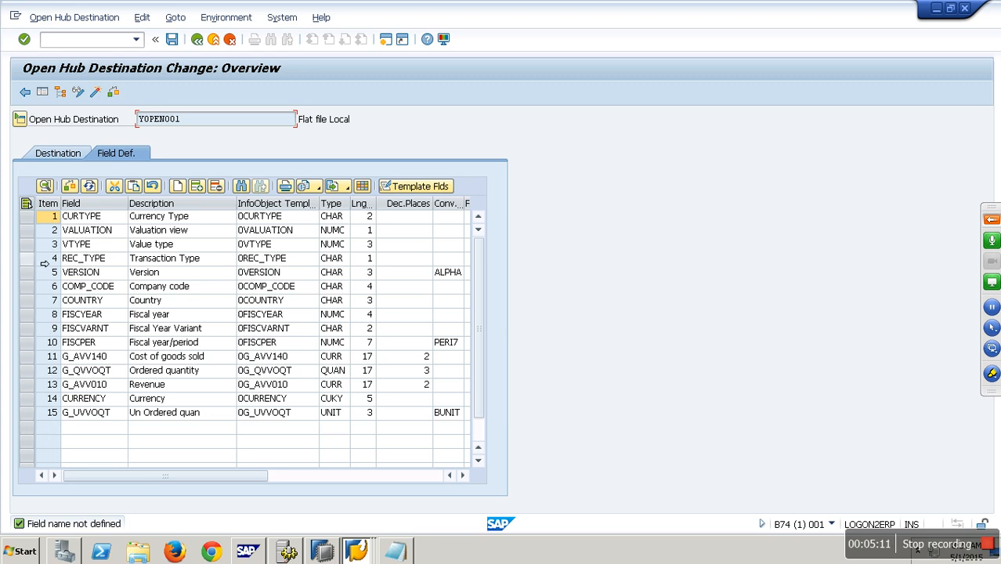
drag(27, 246, 28, 328)
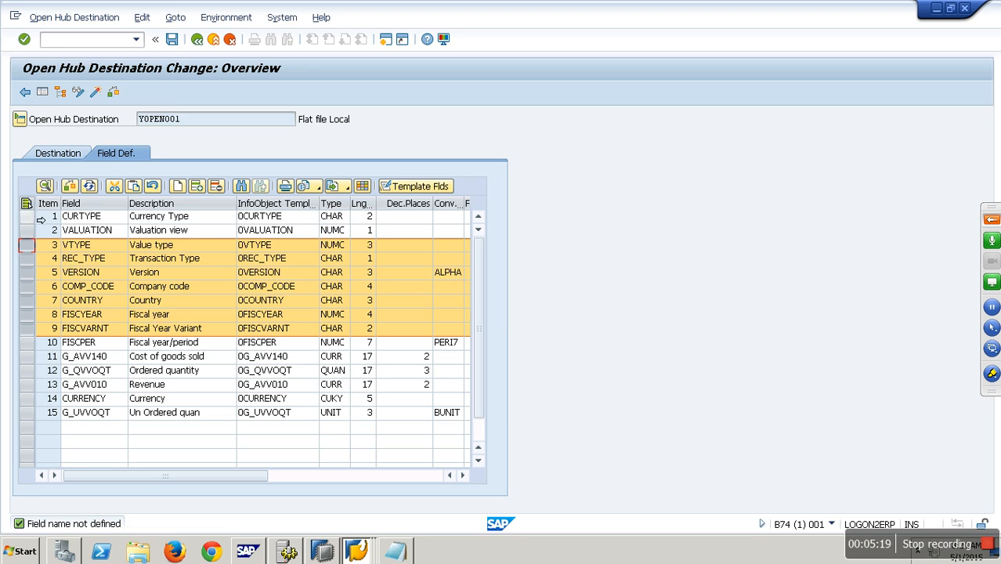
click(26, 204)
click(30, 216)
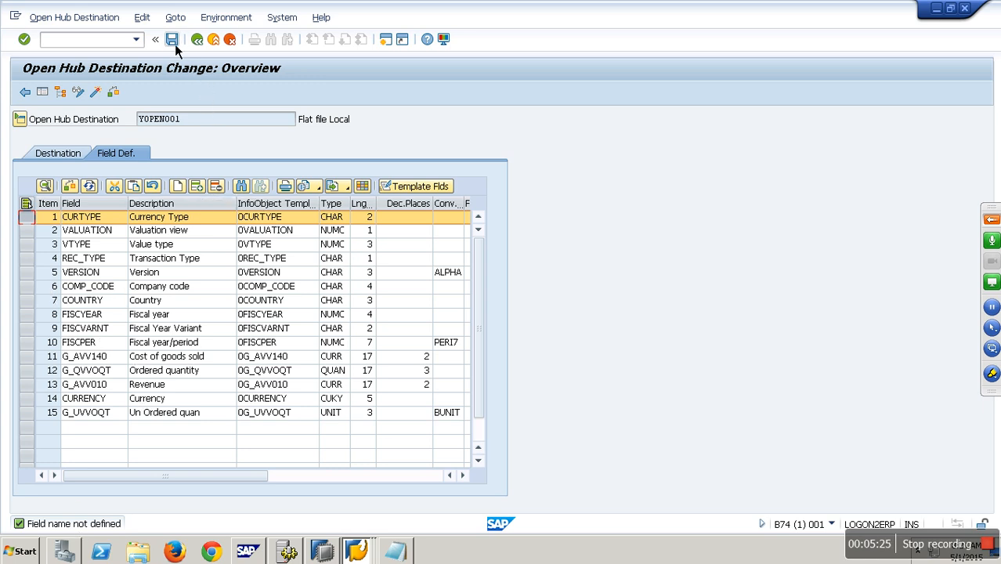
click(97, 93)
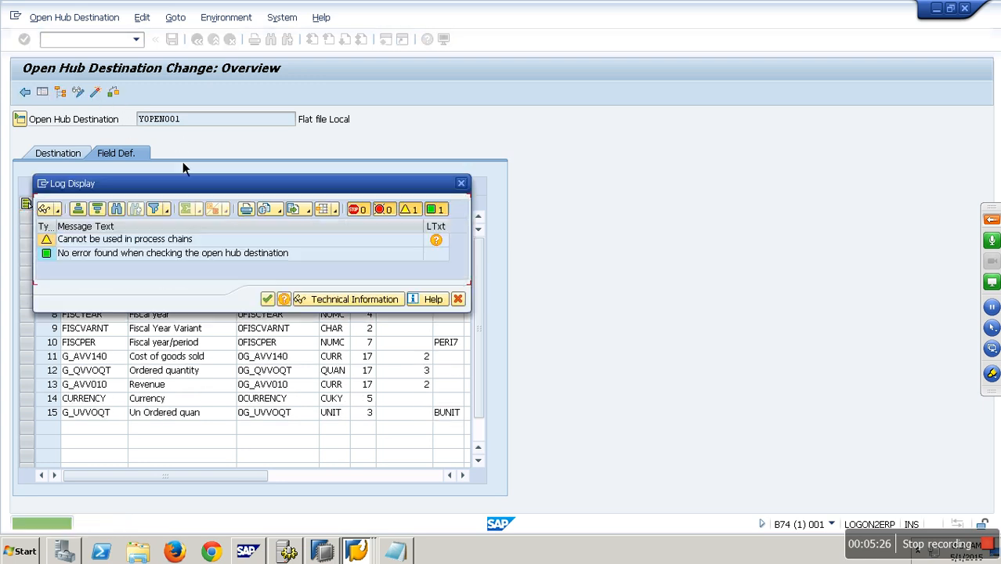
click(267, 299)
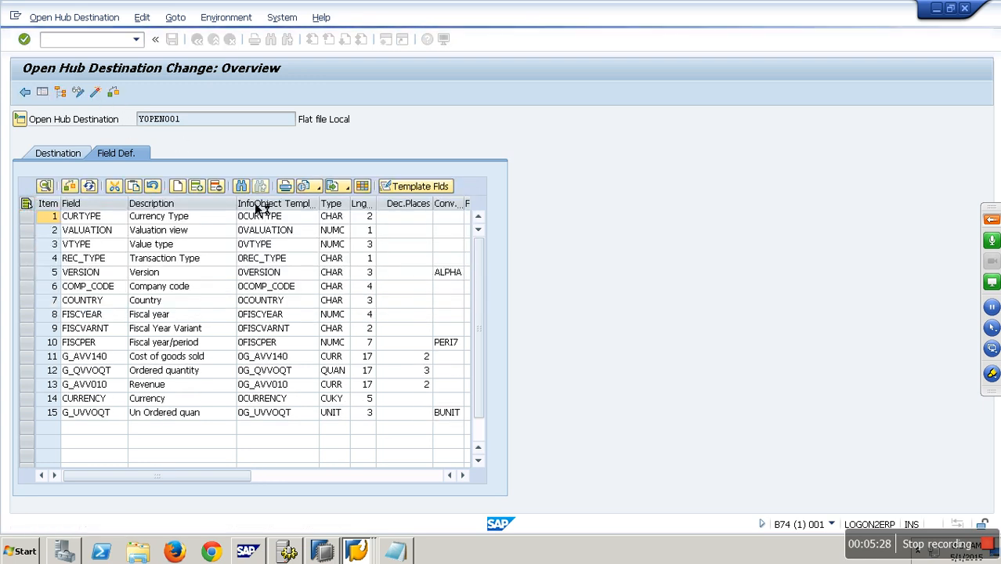
Step: Activate the destination YOPEN001 and return to the Data Warehousing Workbench modeling tree
key(ctrl+F3)
click(199, 42)
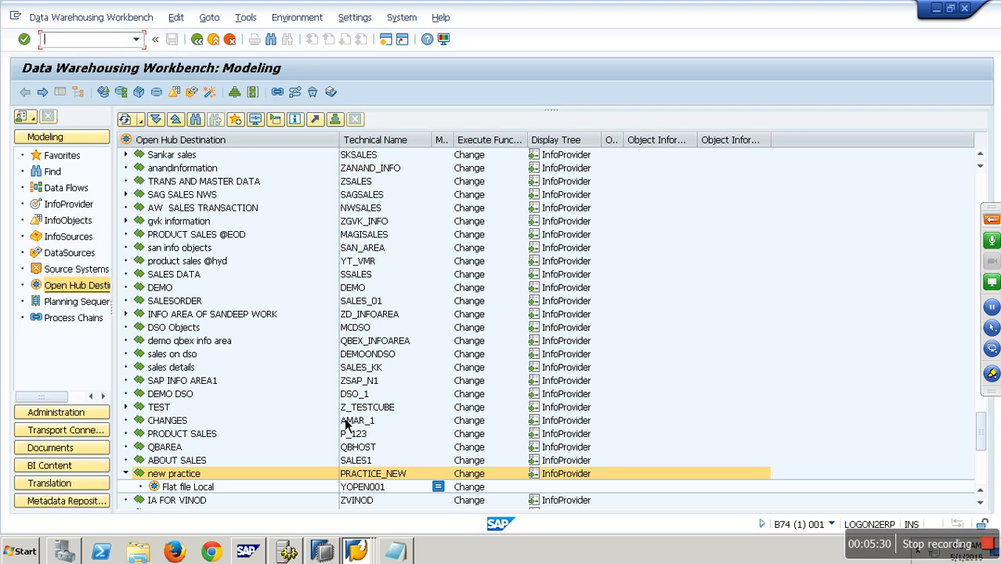
click(367, 487)
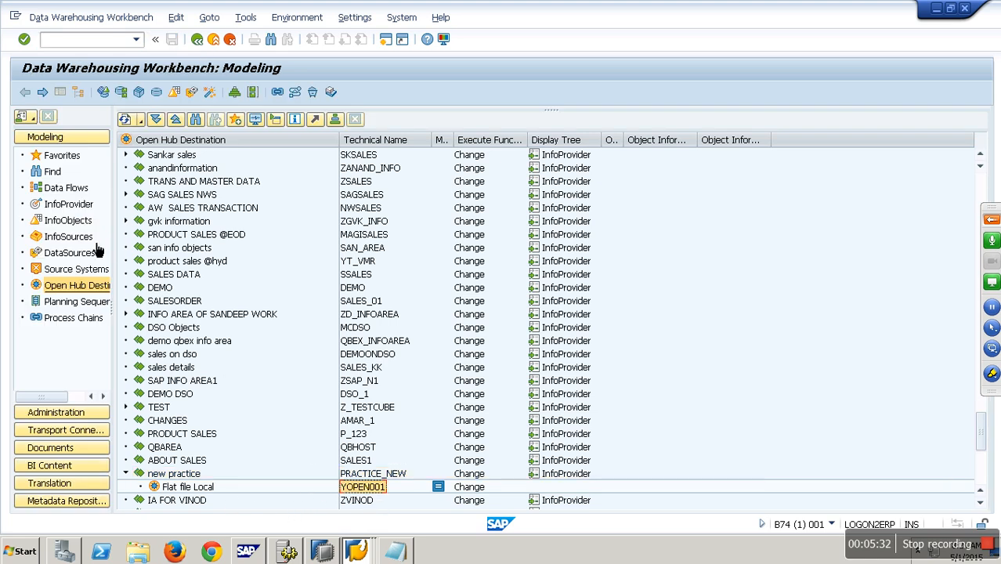
Step: Create a transformation with InfoCube YCOPA as source and open hub destination YOPEN001 as target
click(68, 203)
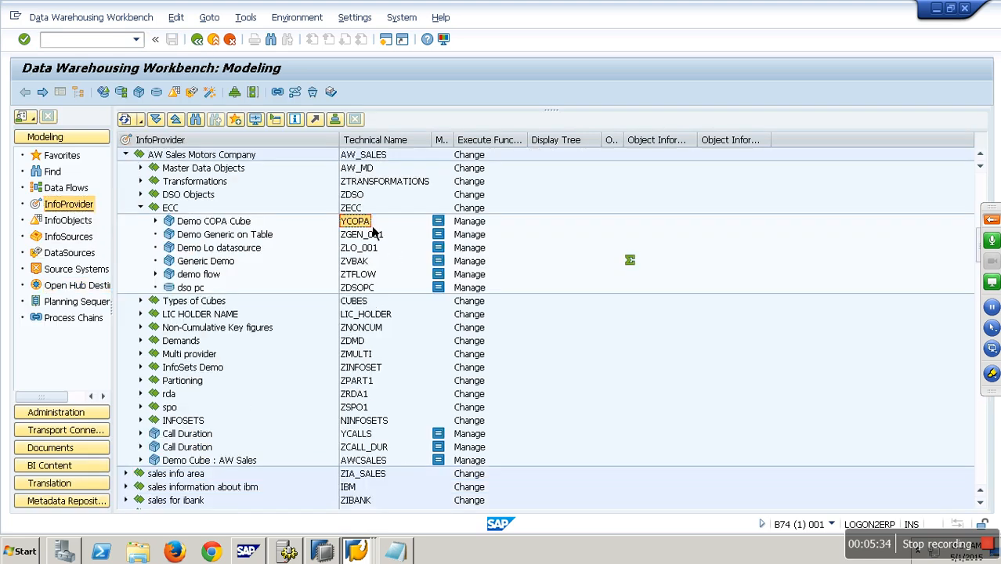
click(87, 285)
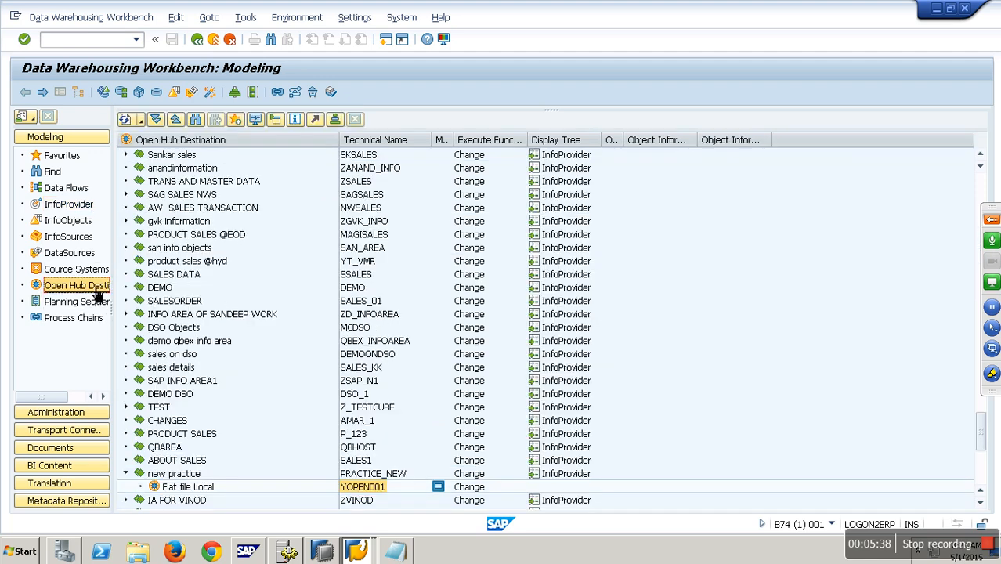
right_click(200, 488)
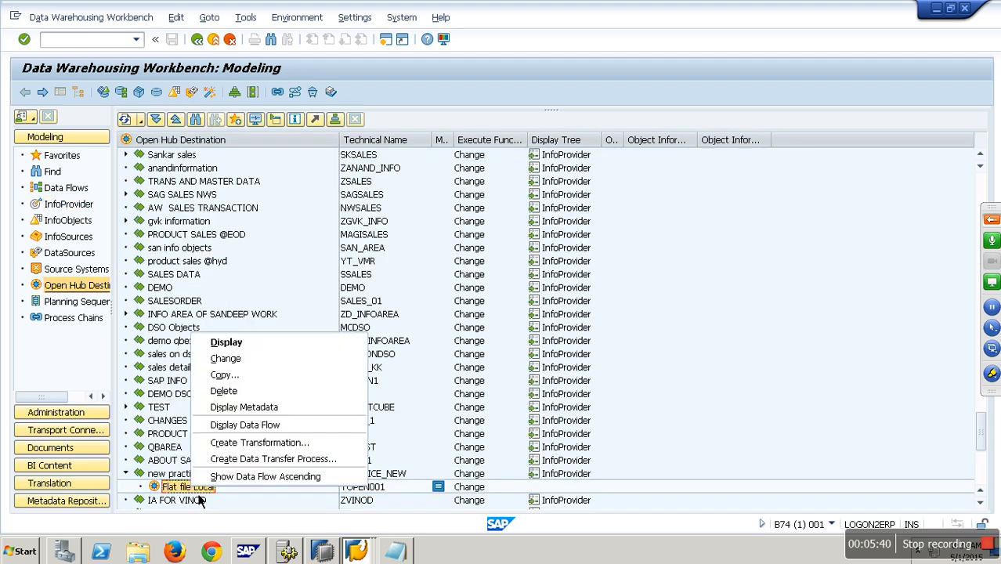
click(278, 451)
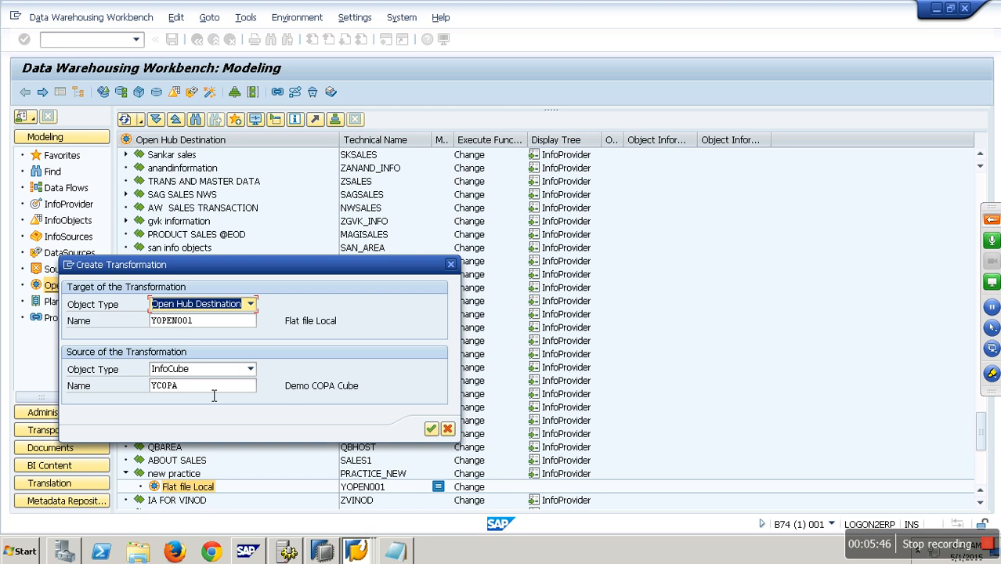
drag(213, 387, 125, 391)
drag(232, 323, 97, 323)
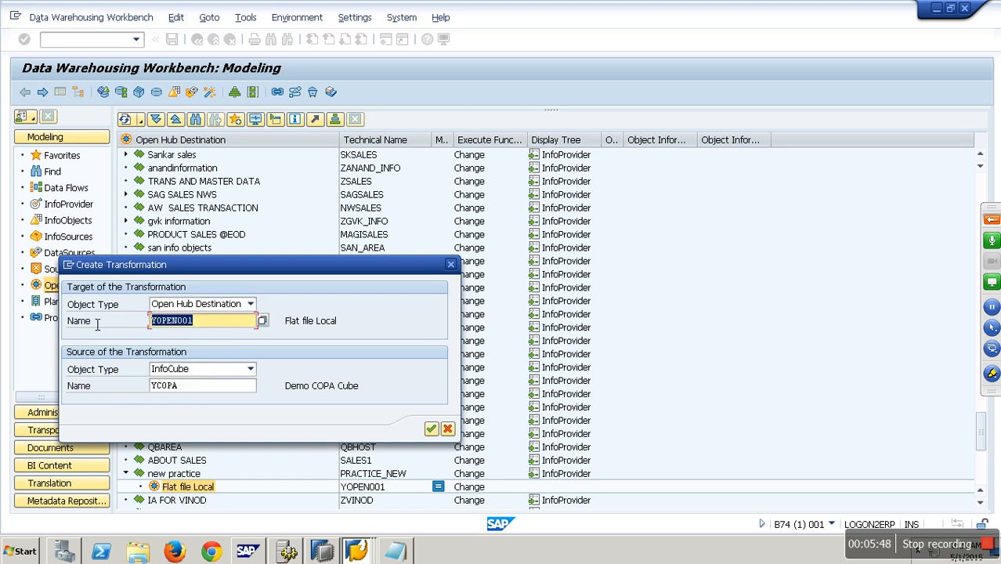
click(431, 428)
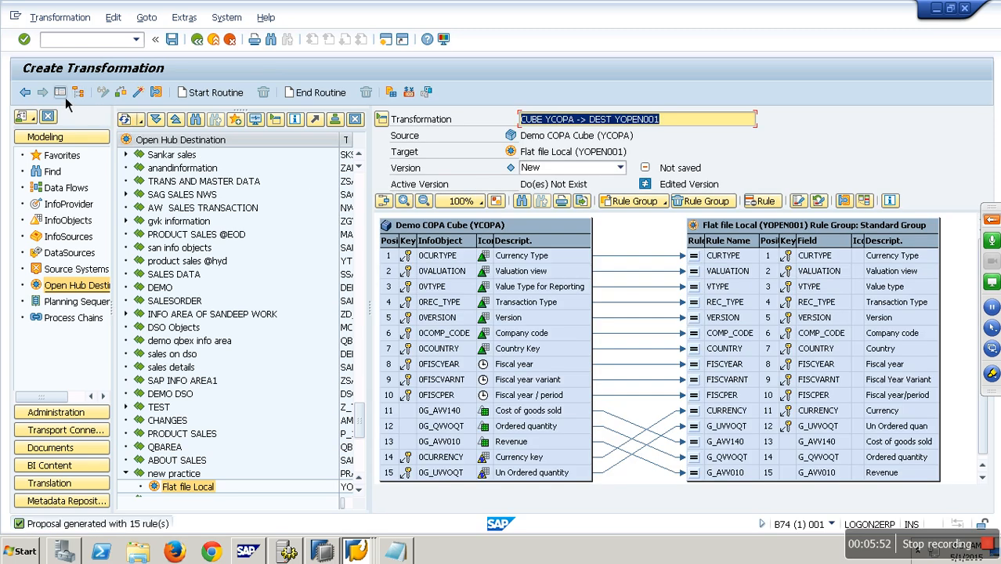
Step: Activate the transformation CUBE YCOPA -> DEST YOPEN001 and return to the modeling tree
click(62, 93)
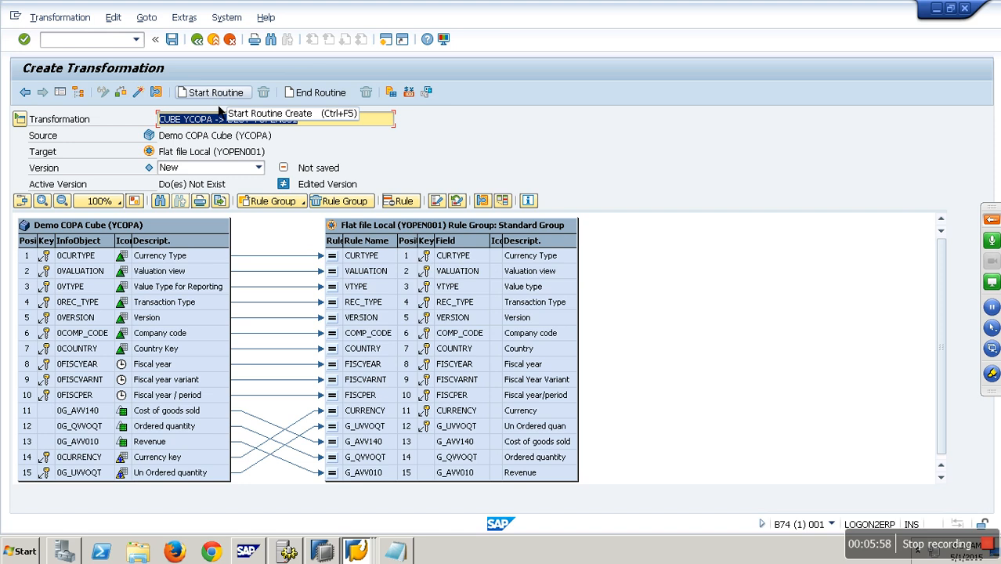
click(138, 92)
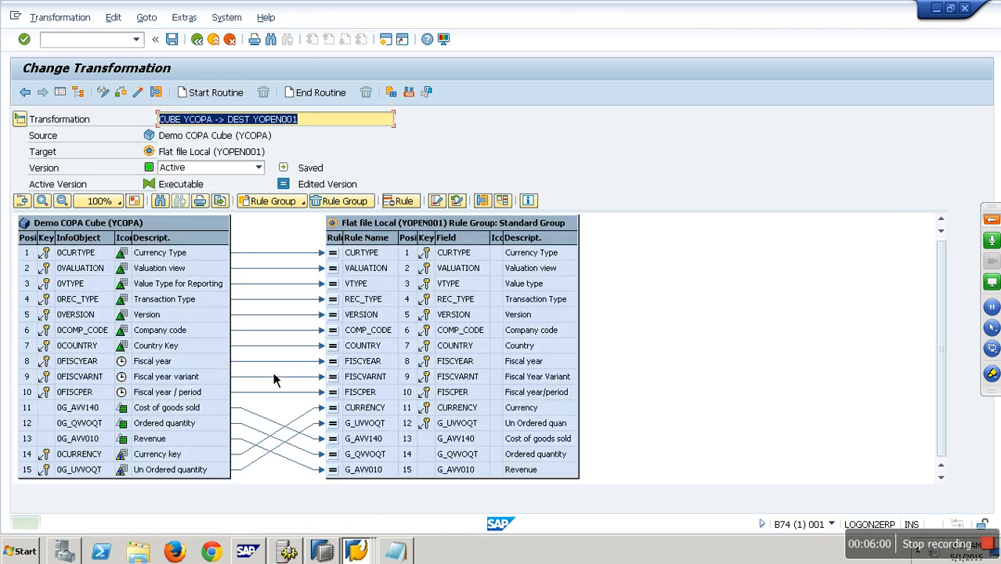
click(199, 41)
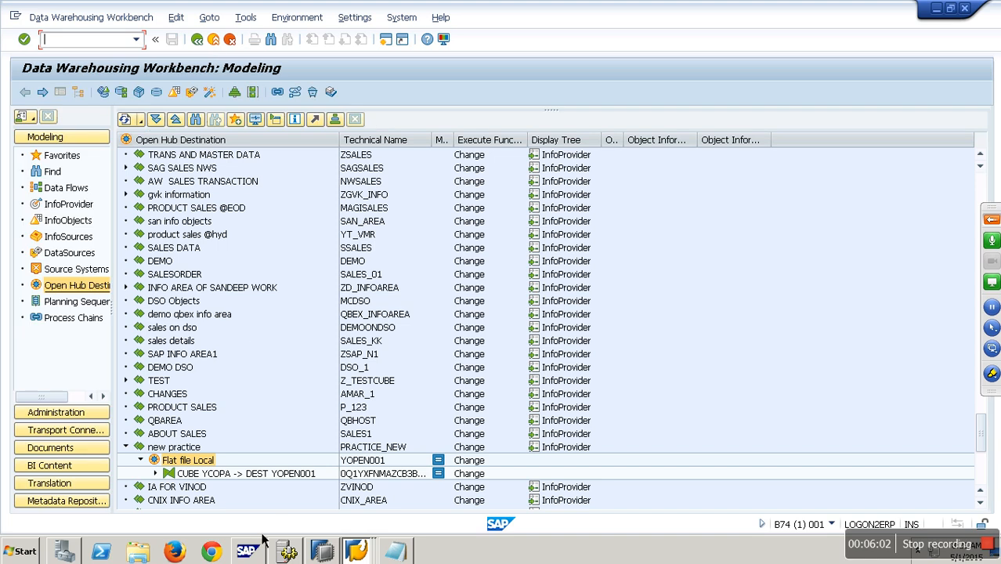
Step: Create a data transfer process for the Flat file Local destination and activate it
right_click(195, 460)
click(252, 437)
key(Return)
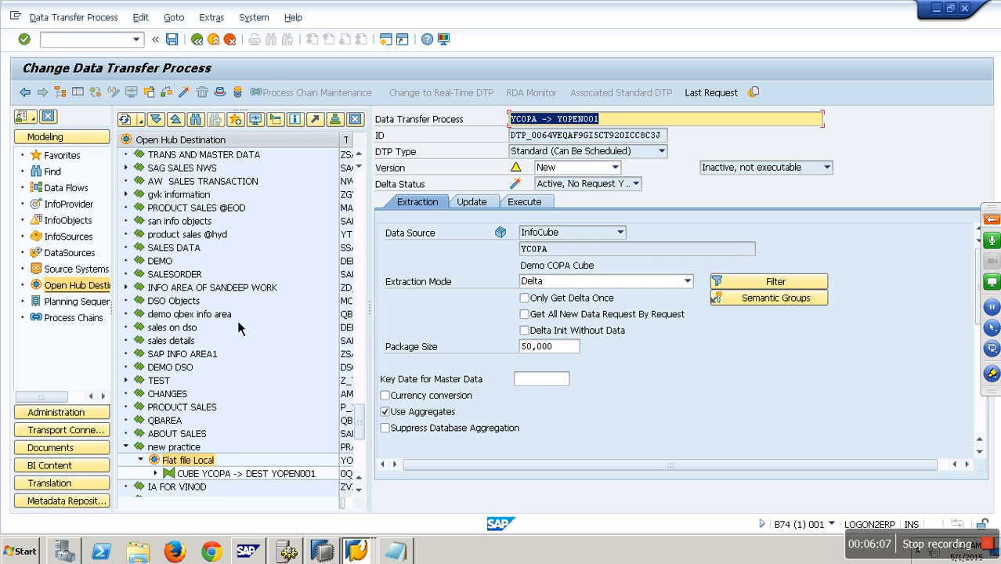
click(187, 96)
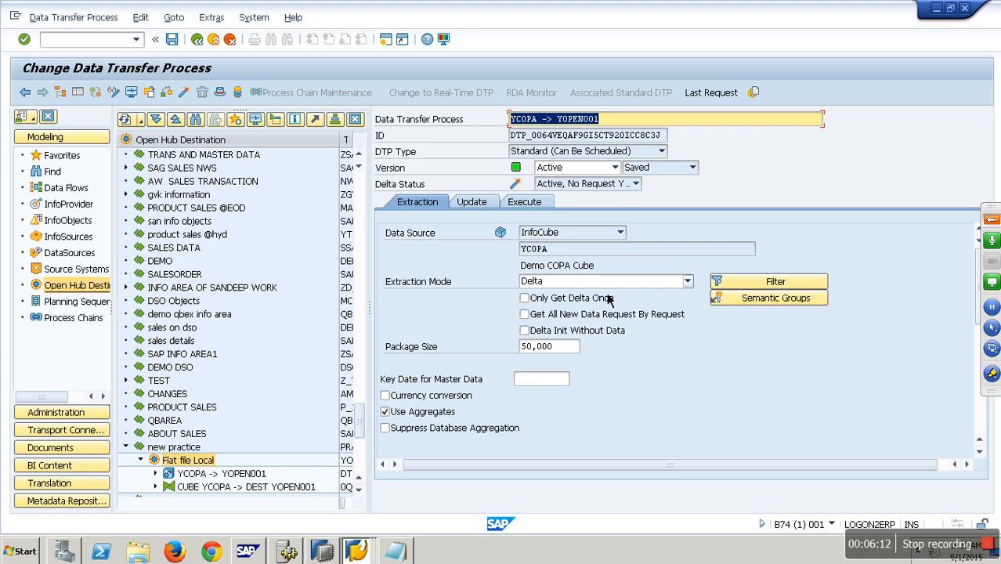
Step: Execute the YCOPA -> YOPEN001 data transfer process, open its request monitor, review the processing details, and go back
click(525, 202)
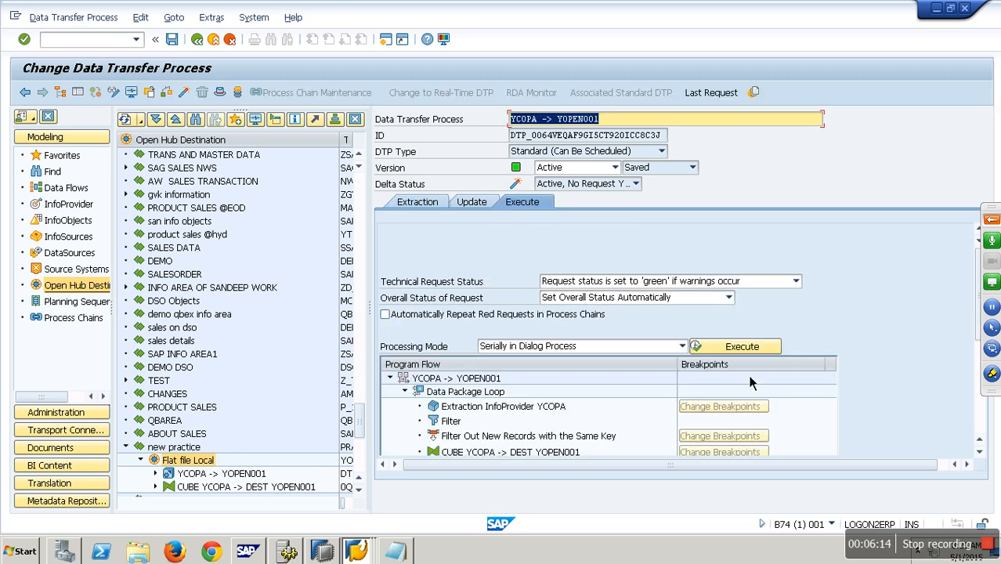
click(757, 350)
click(380, 337)
click(356, 363)
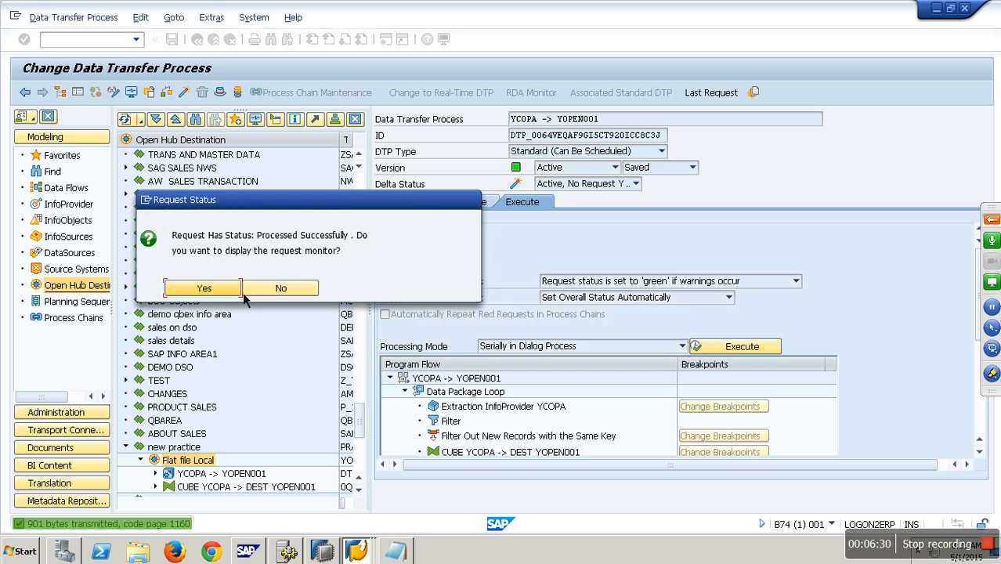
click(228, 291)
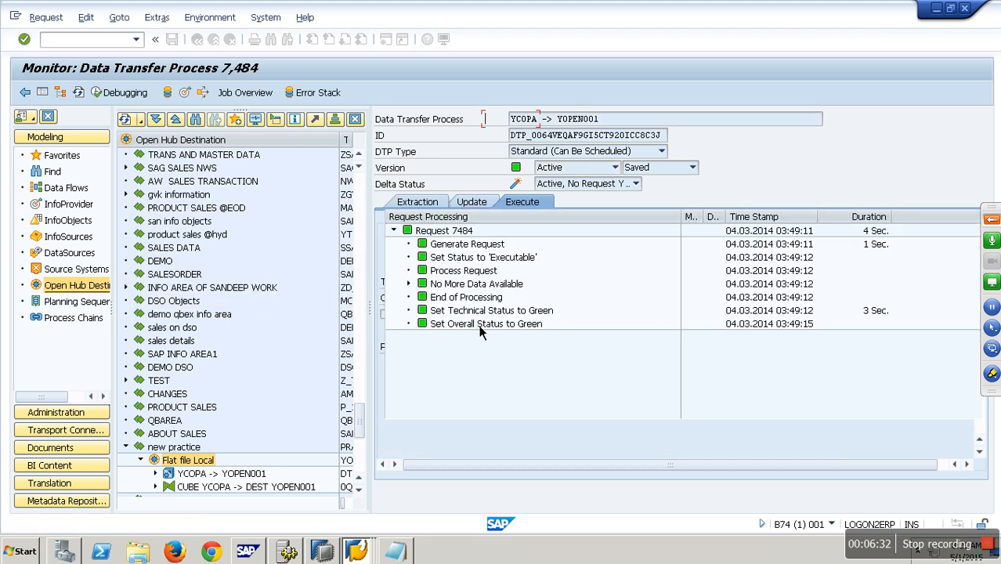
click(411, 284)
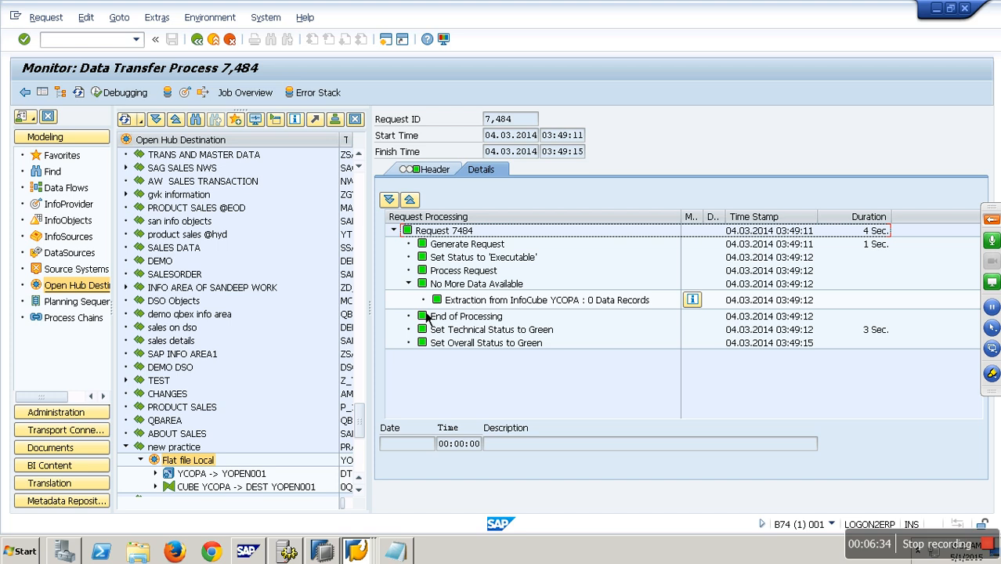
click(230, 39)
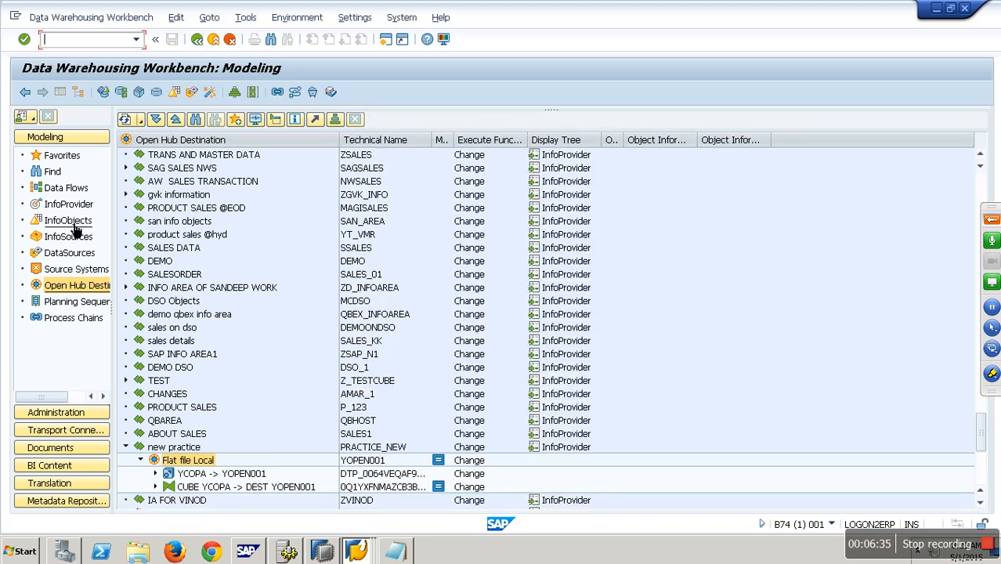
Step: Examine the requests of Demo COPA Cube in its manage screen and expand its data flow in the tree
click(63, 204)
right_click(210, 223)
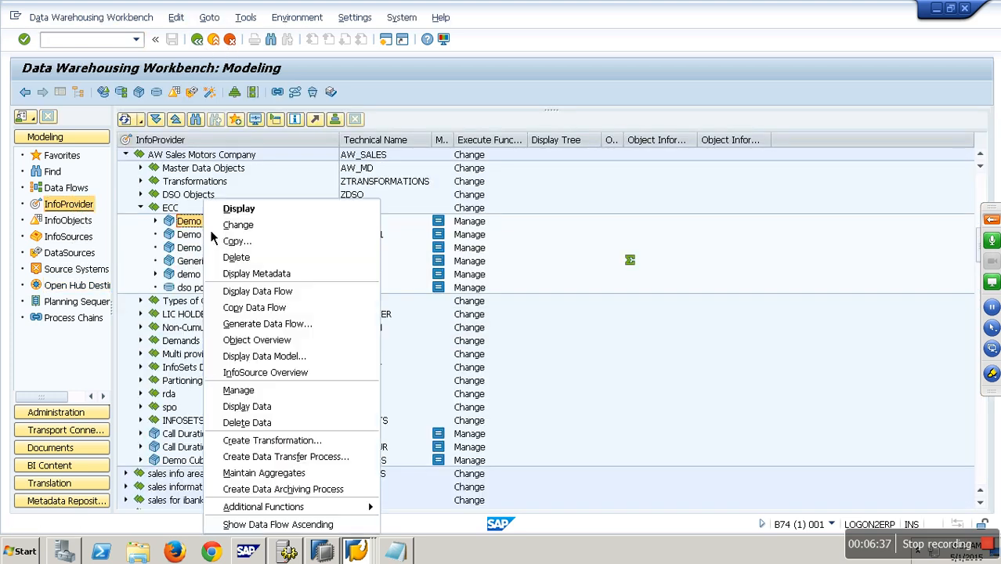
click(258, 388)
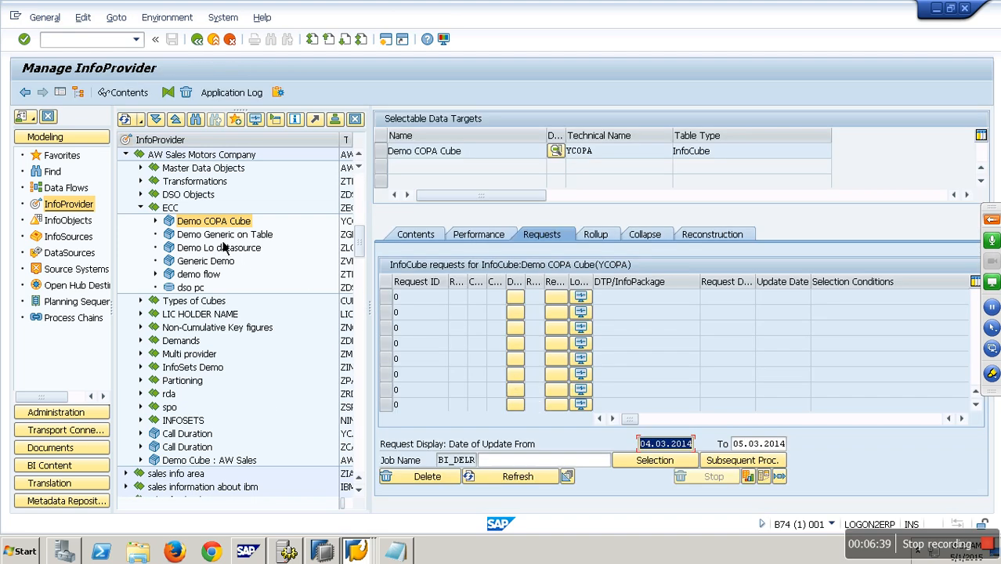
click(155, 221)
click(170, 234)
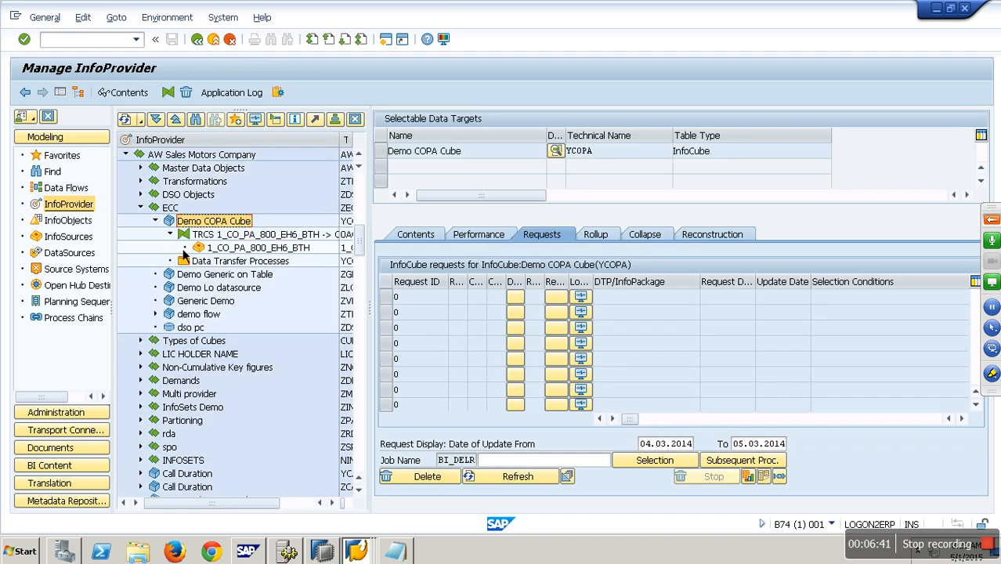
right_click(260, 249)
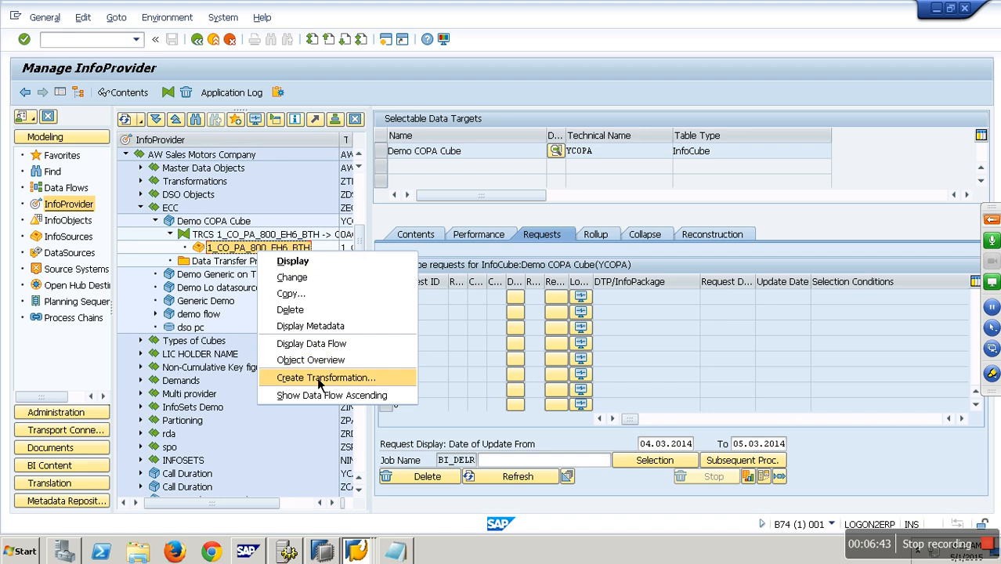
click(193, 255)
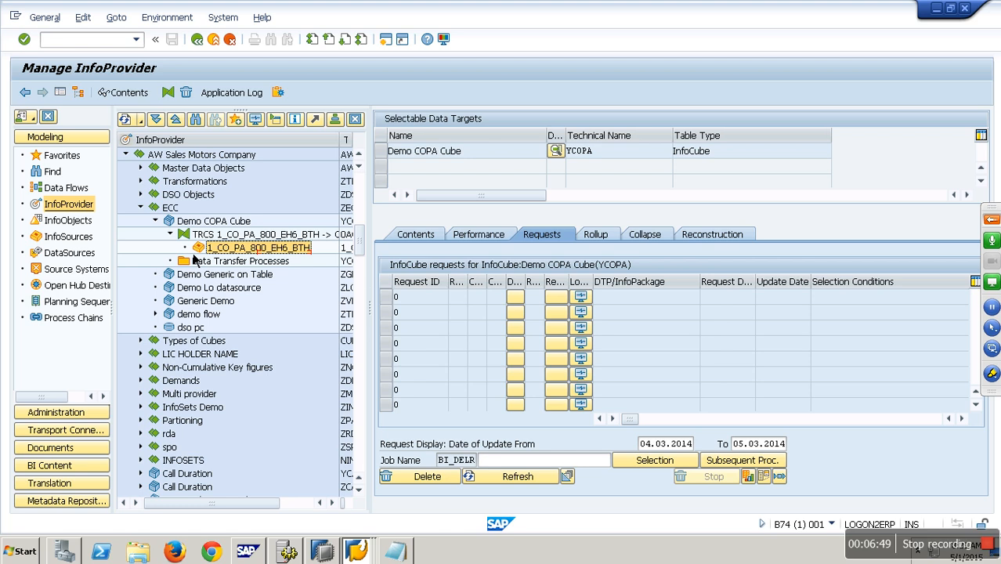
click(213, 39)
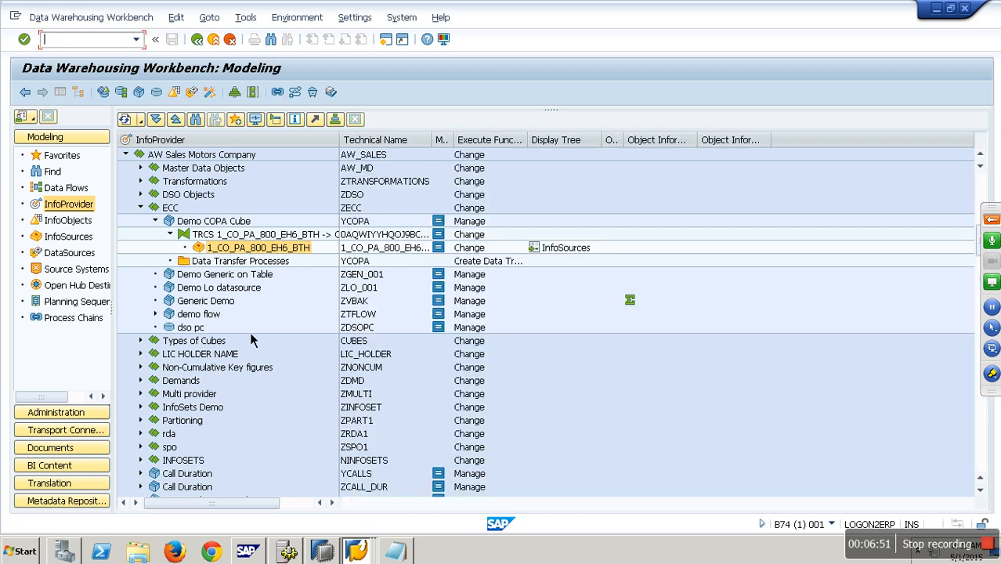
Step: Open the manage screens of the demo flow and Data Mart one InfoCubes to inspect their requests
right_click(207, 315)
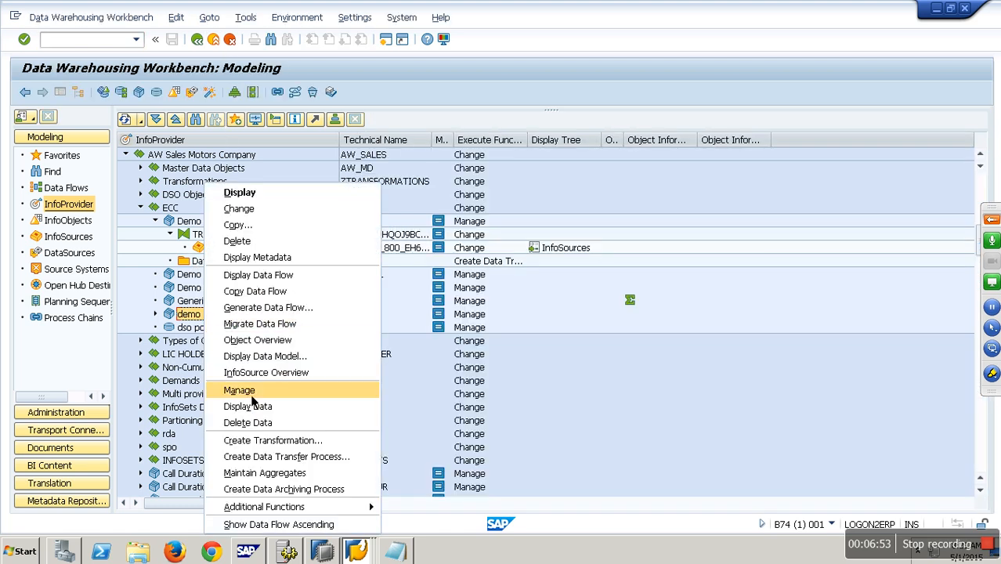
click(252, 395)
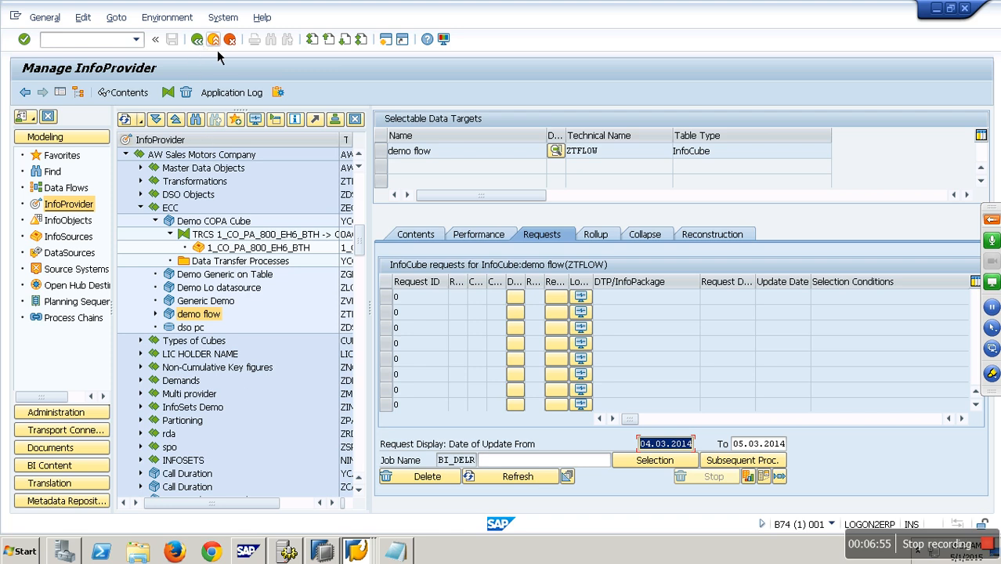
click(214, 41)
click(141, 195)
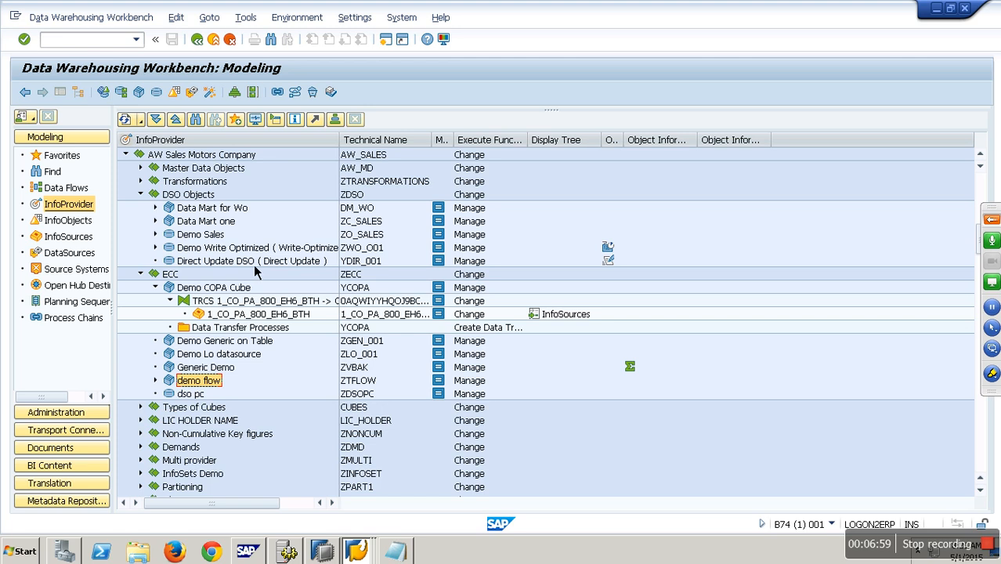
right_click(225, 223)
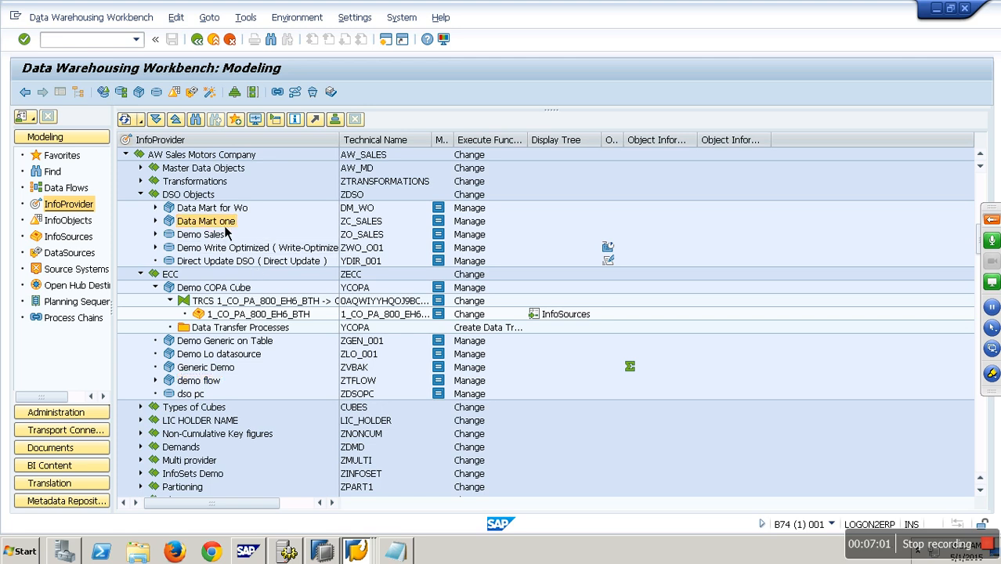
click(280, 402)
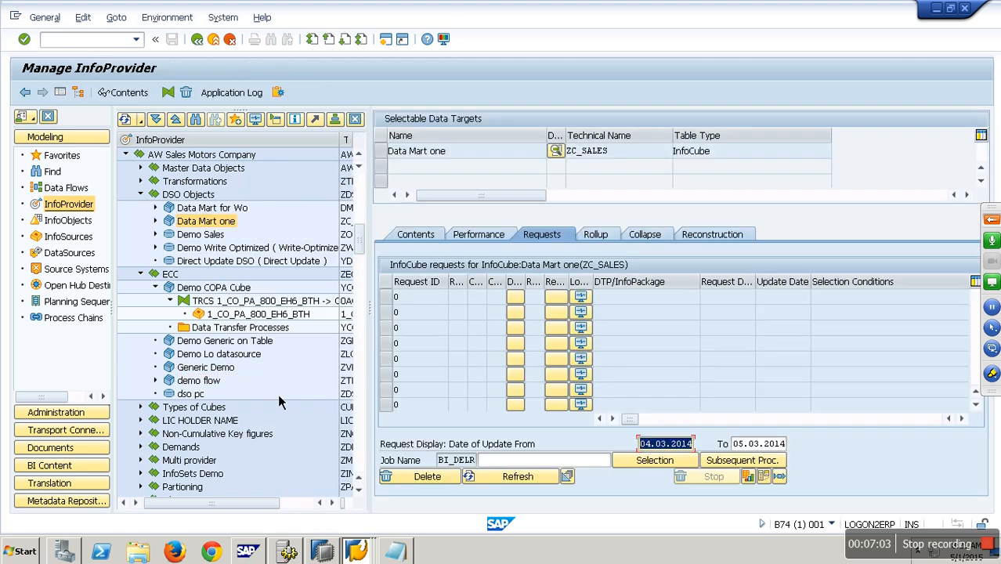
Step: Display the active data of the Demo Sales DataStore object and return to its manage screen
right_click(223, 236)
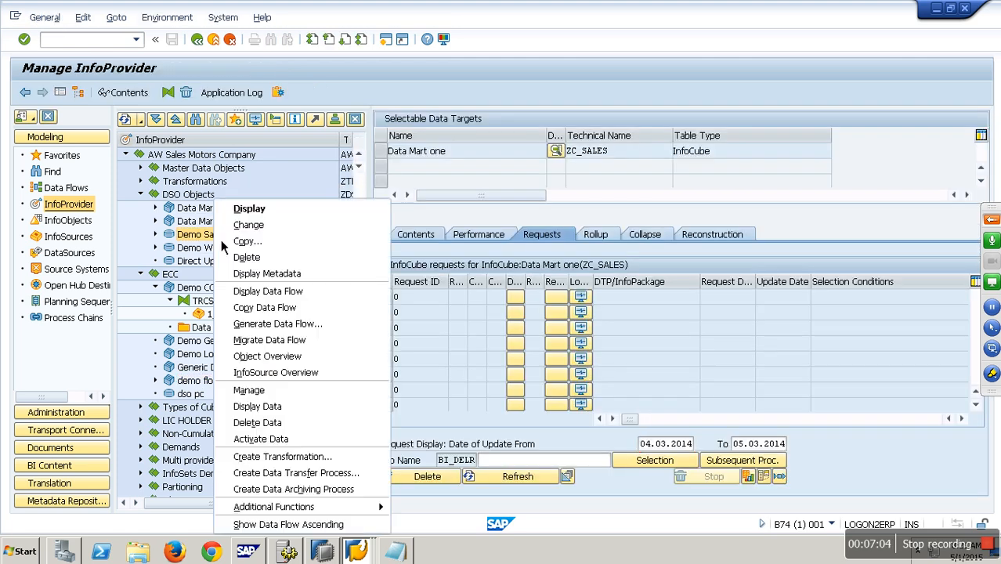
click(266, 390)
click(415, 234)
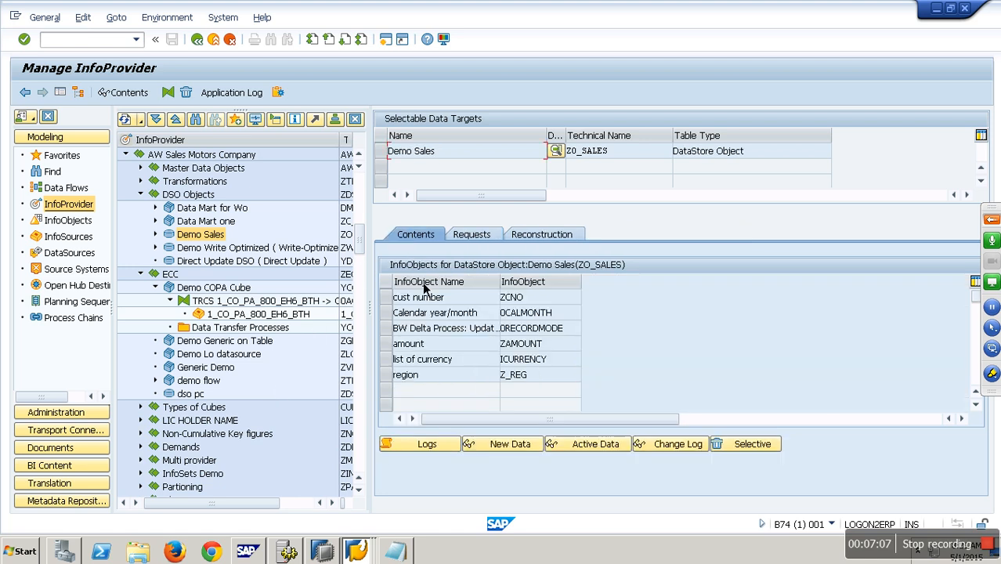
click(593, 382)
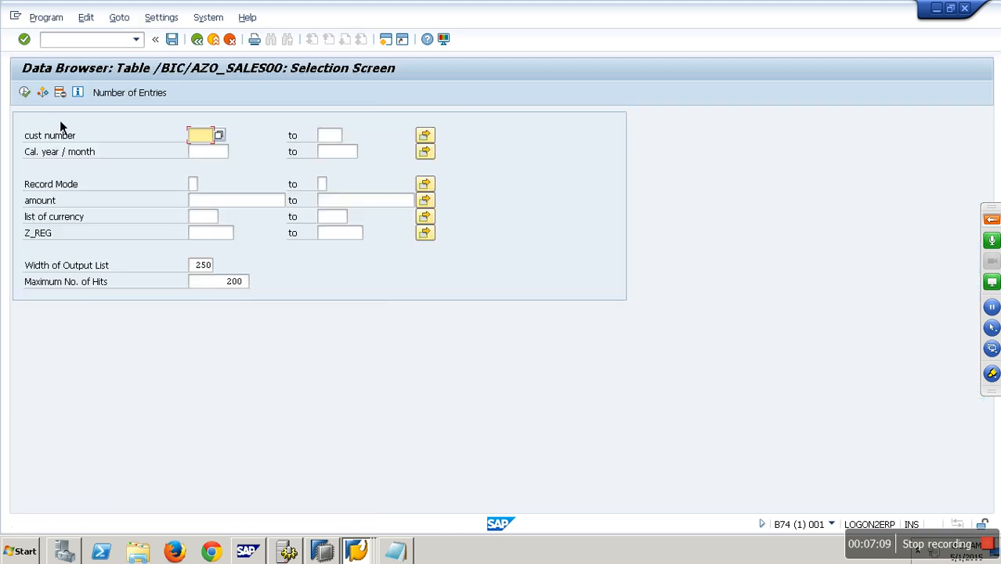
click(26, 93)
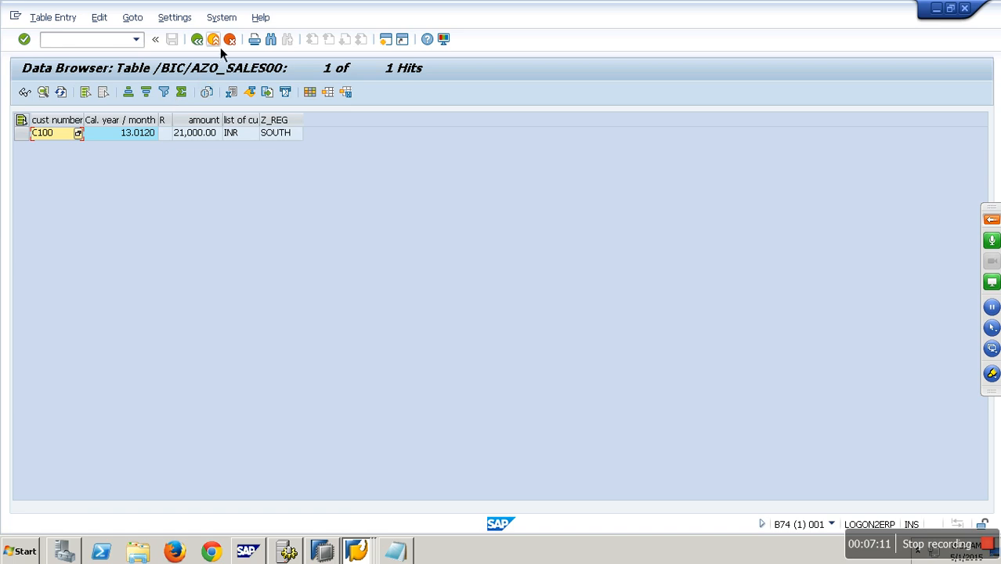
click(220, 47)
click(220, 47)
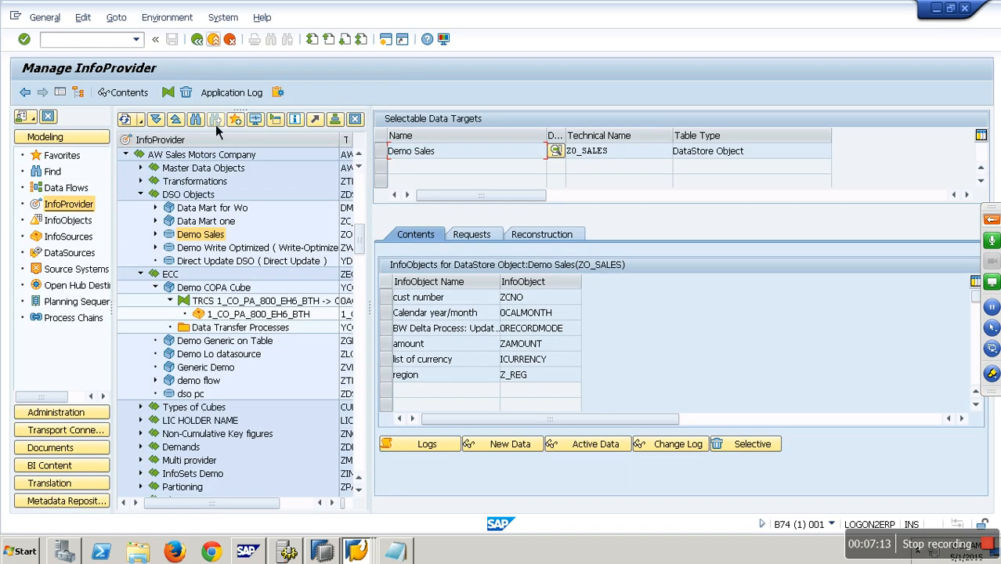
Step: Display the active data of the Demo Write Optimized DataStore object and return
right_click(238, 247)
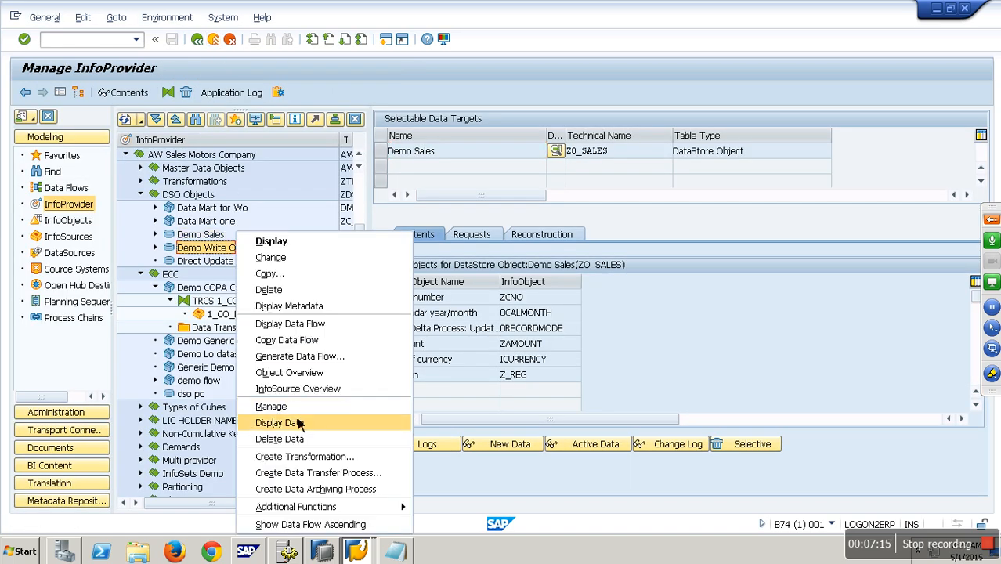
click(295, 408)
click(391, 233)
click(595, 443)
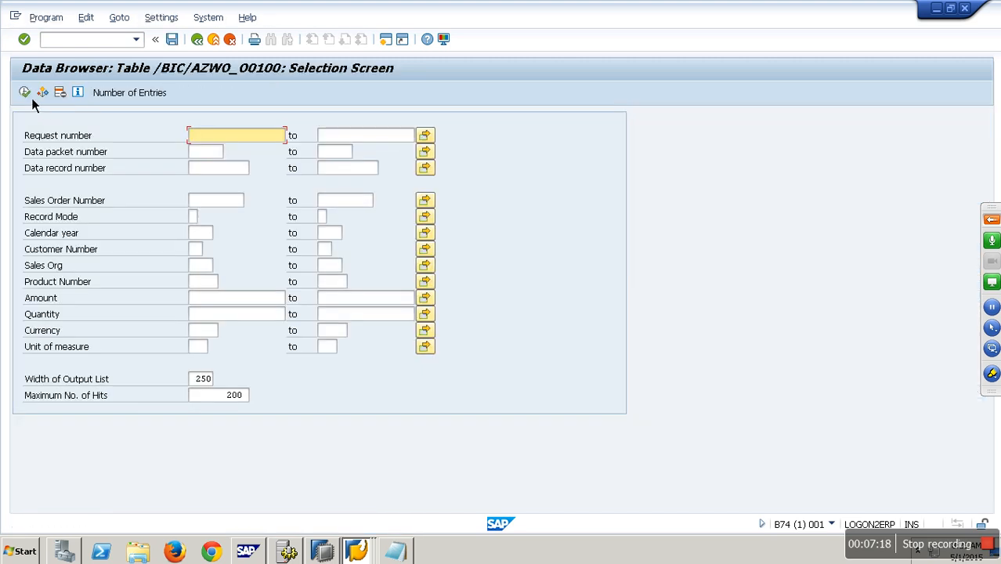
click(29, 94)
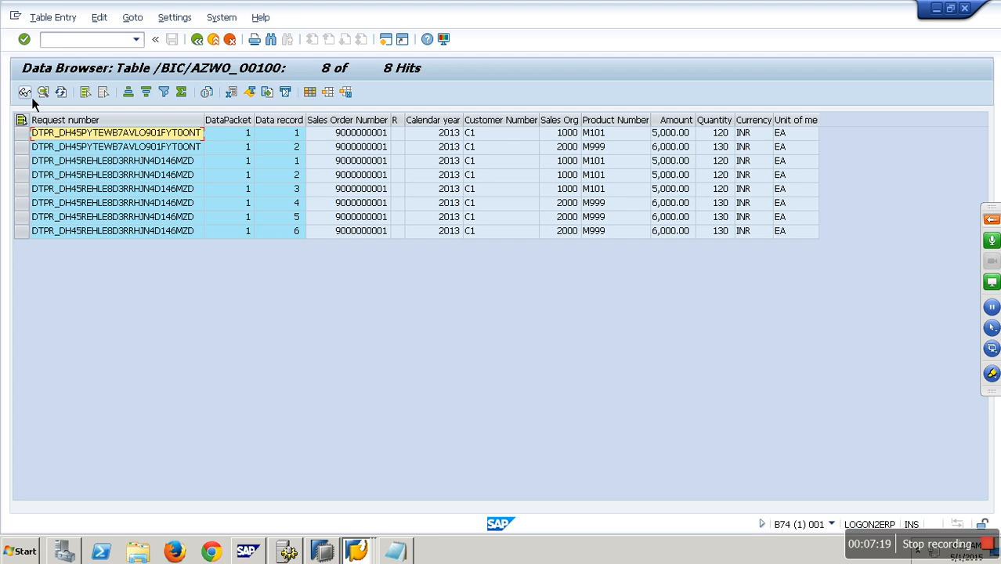
click(209, 43)
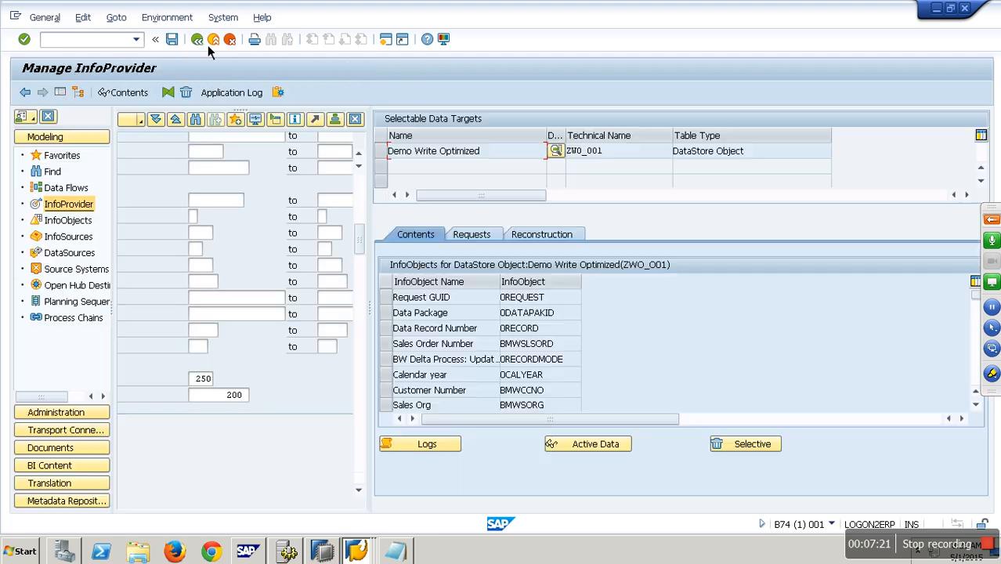
Step: Create Open Hub Destination YOPEN002 with description yopen002 in the new practice InfoArea, templated on DataStore Object ZW0_001 with transformation and DTP
click(209, 43)
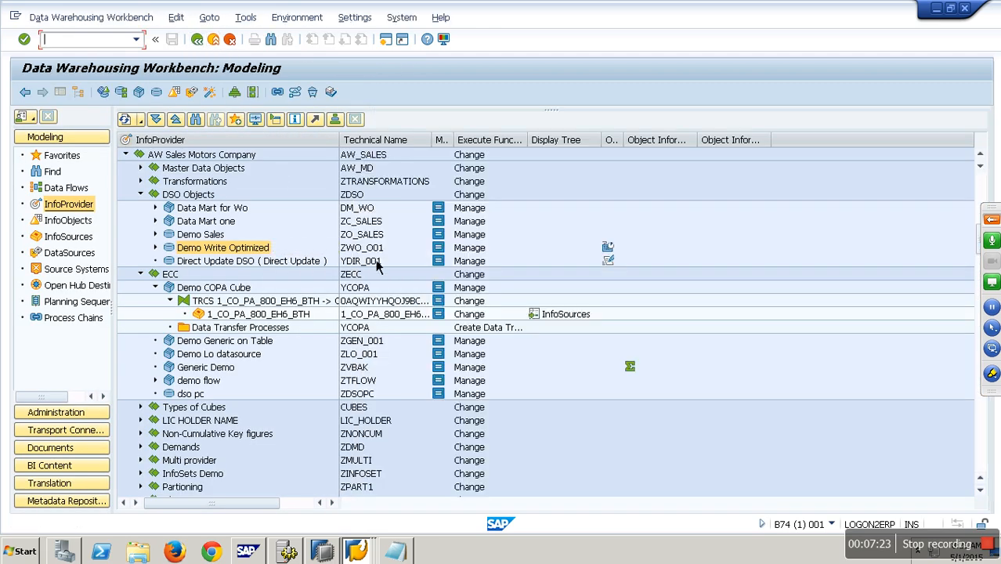
click(78, 285)
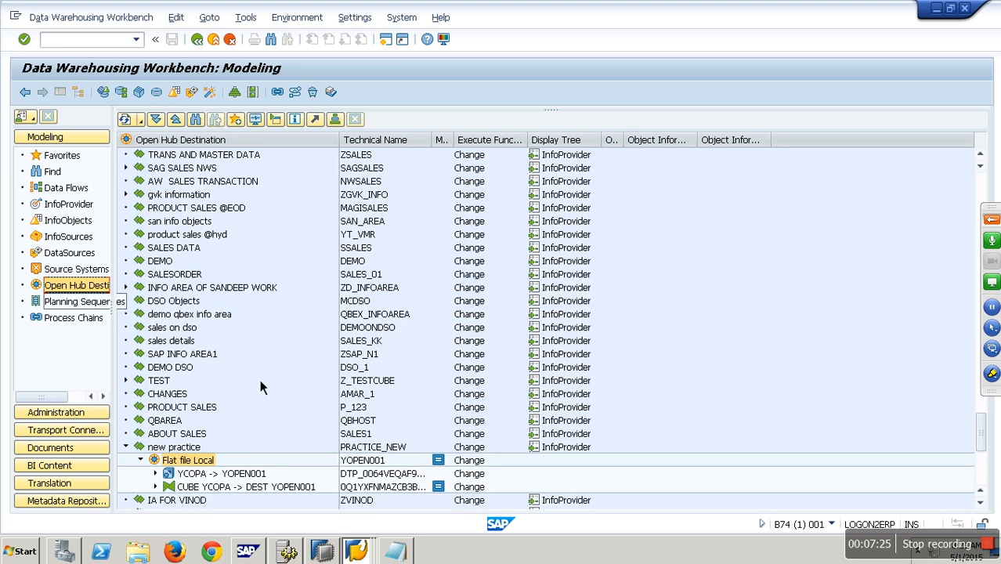
right_click(174, 447)
click(249, 419)
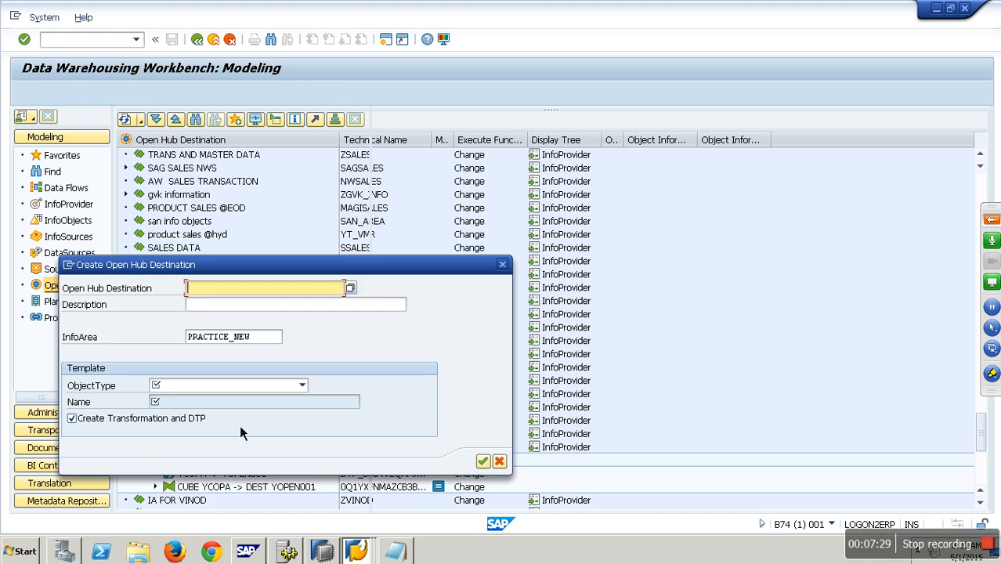
text(yopen002)
key(Tab)
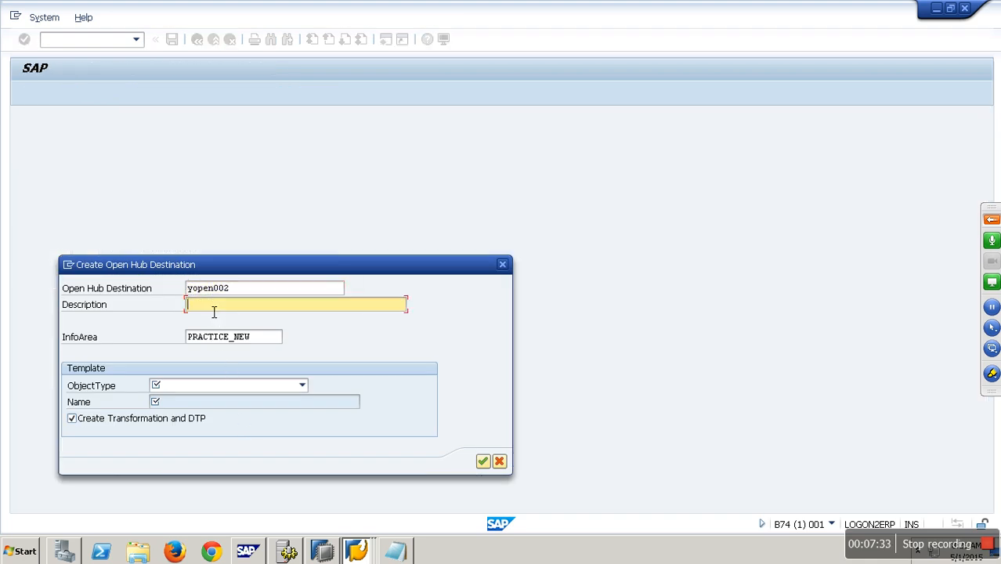
text(yopen002)
click(244, 389)
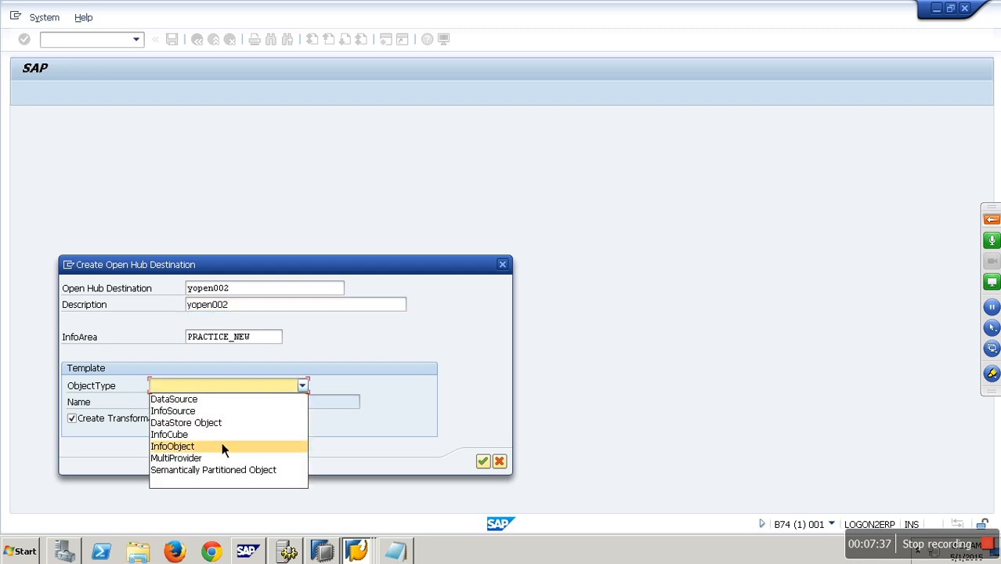
click(213, 419)
click(205, 403)
text(ZW0_001)
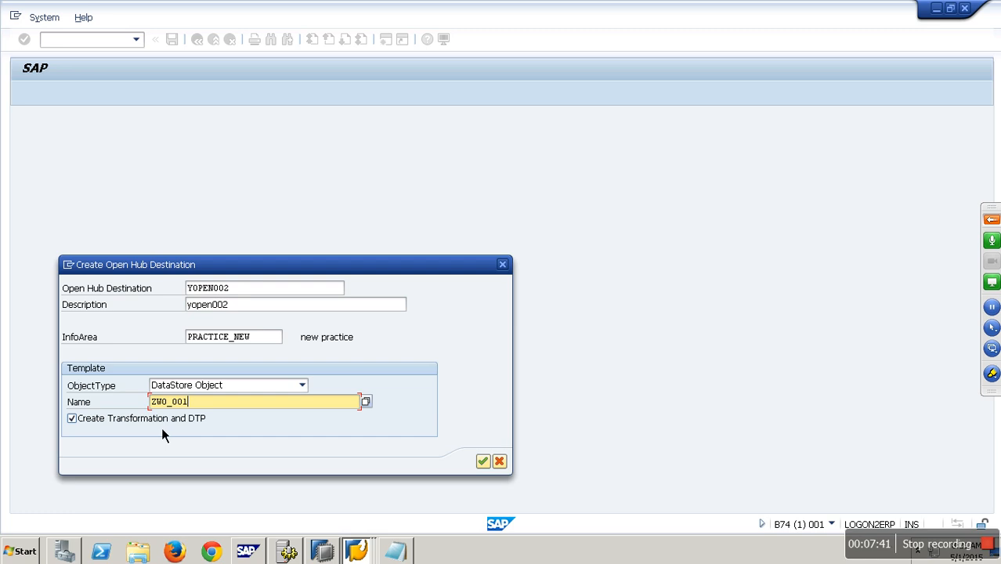
click(483, 461)
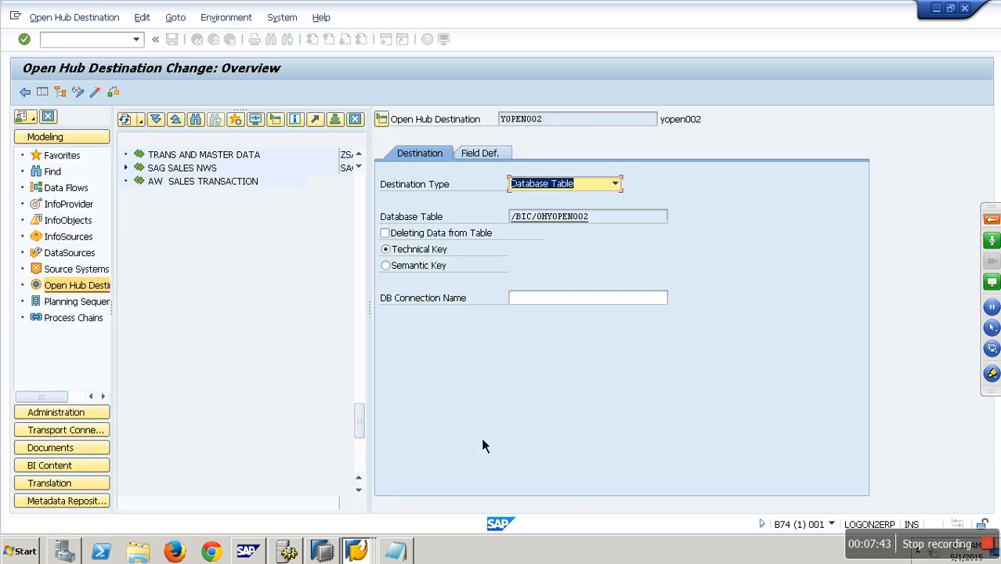
Step: Set the destination type to File and browse the directory to the Desktop\Flatfiles\Openhub folder
click(561, 188)
click(537, 206)
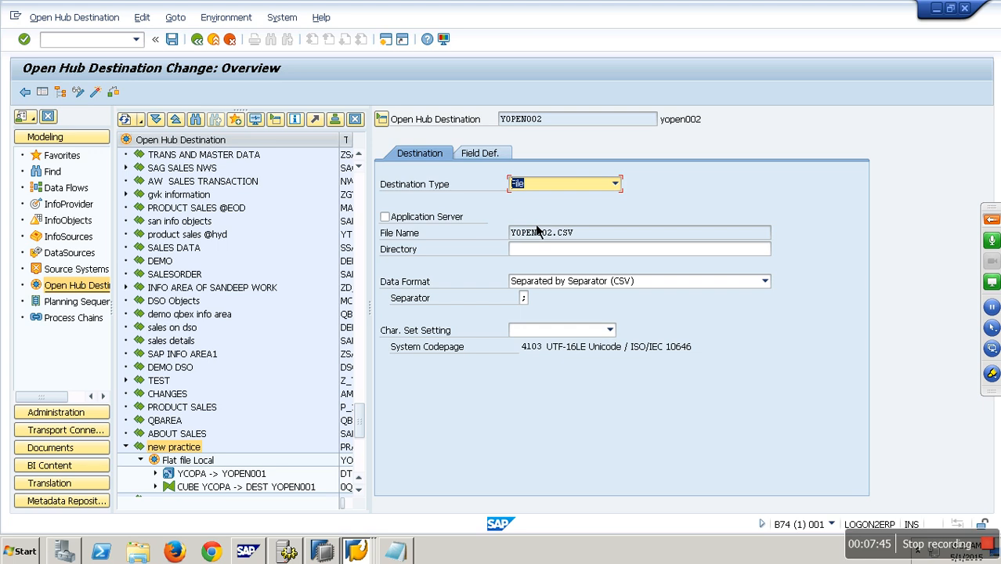
click(649, 249)
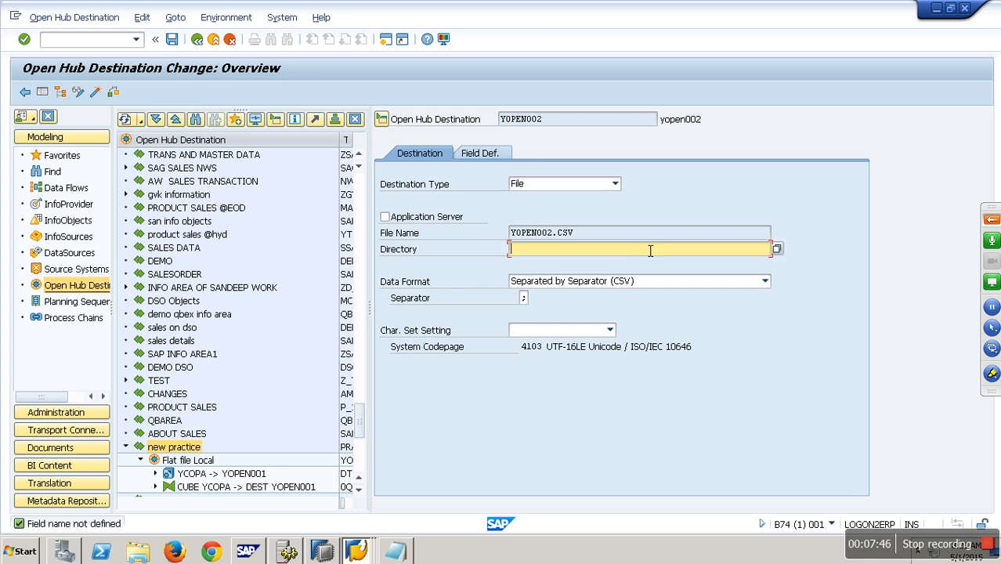
click(776, 248)
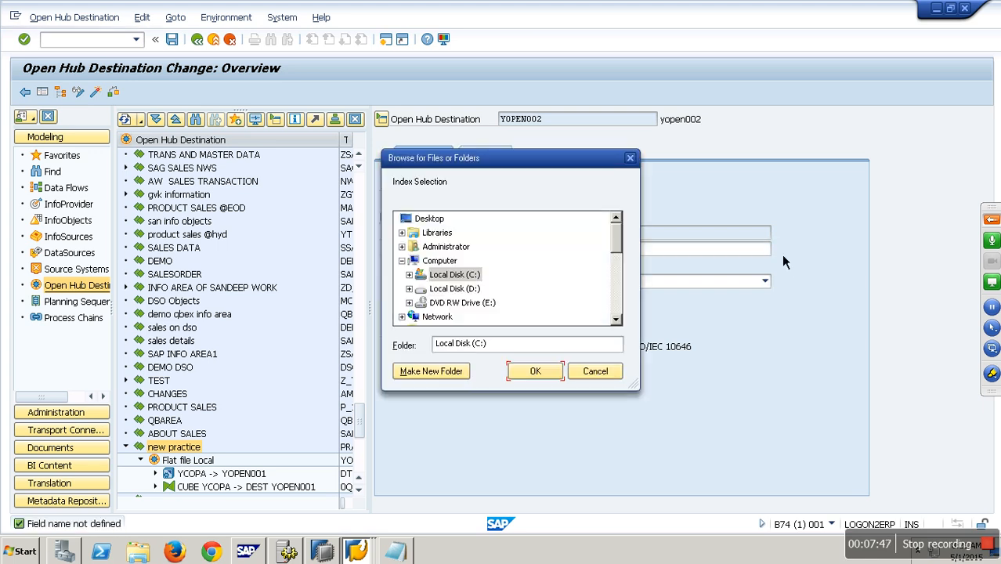
click(429, 219)
scroll(591, 274, down, 3)
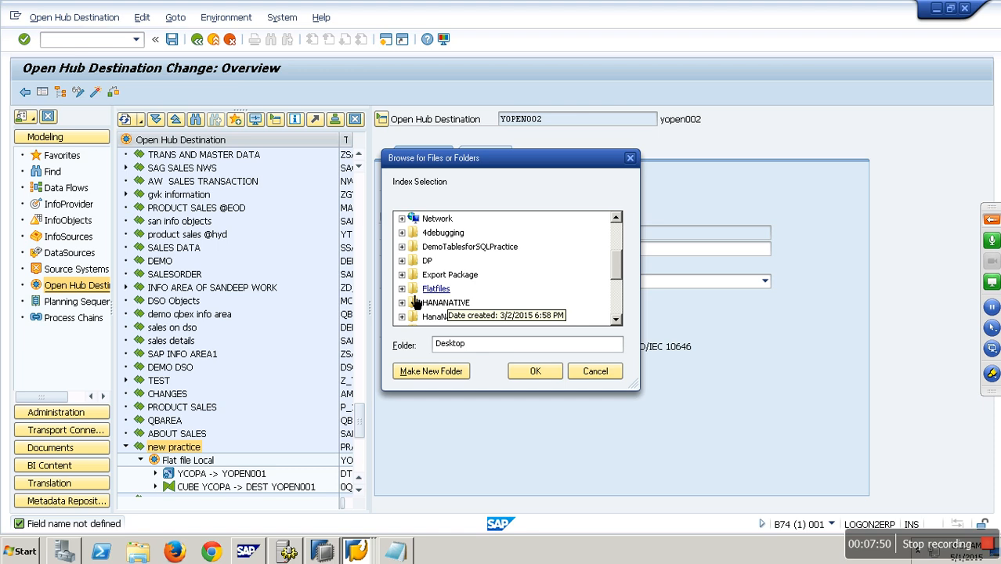
click(402, 289)
click(446, 302)
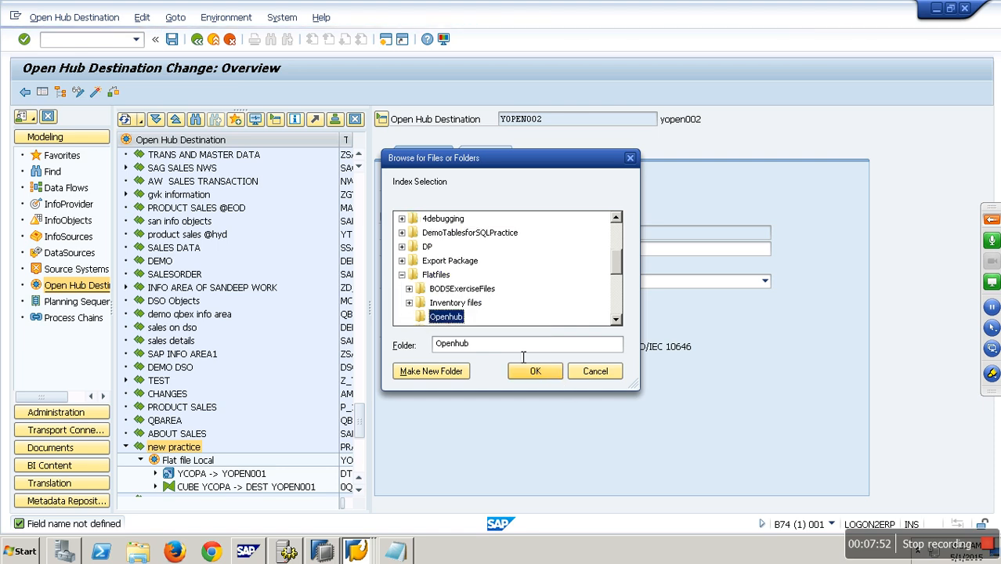
click(545, 375)
click(523, 299)
drag(527, 305, 551, 302)
Step: Review the field definitions and activate the open hub destination, closing the check log
click(481, 154)
click(97, 96)
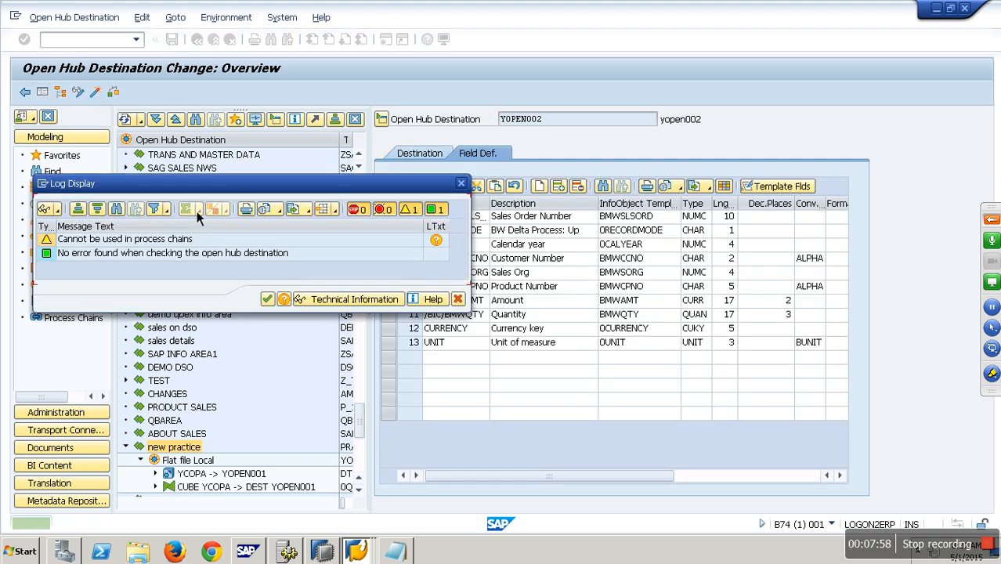
click(267, 299)
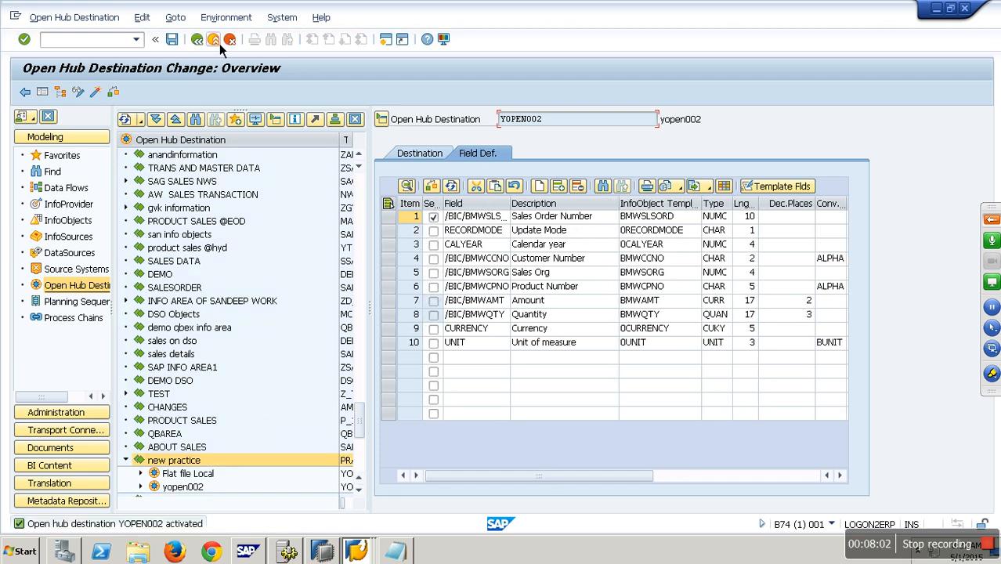
Step: Open the DTP ZWO_O01 -> YOPEN002 under yopen002 and execute it, displaying its monitor
click(218, 42)
click(140, 486)
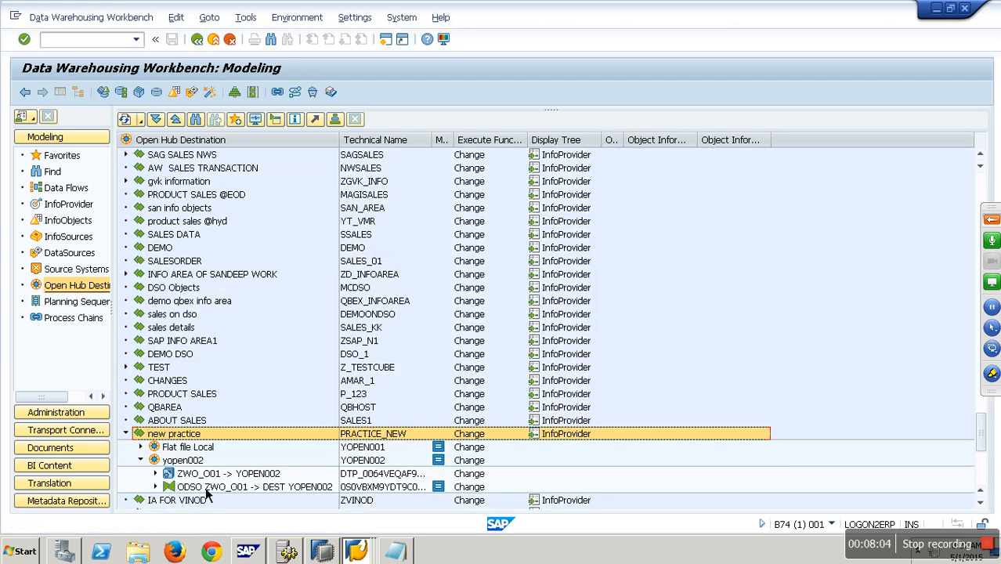
scroll(208, 492, down, 2)
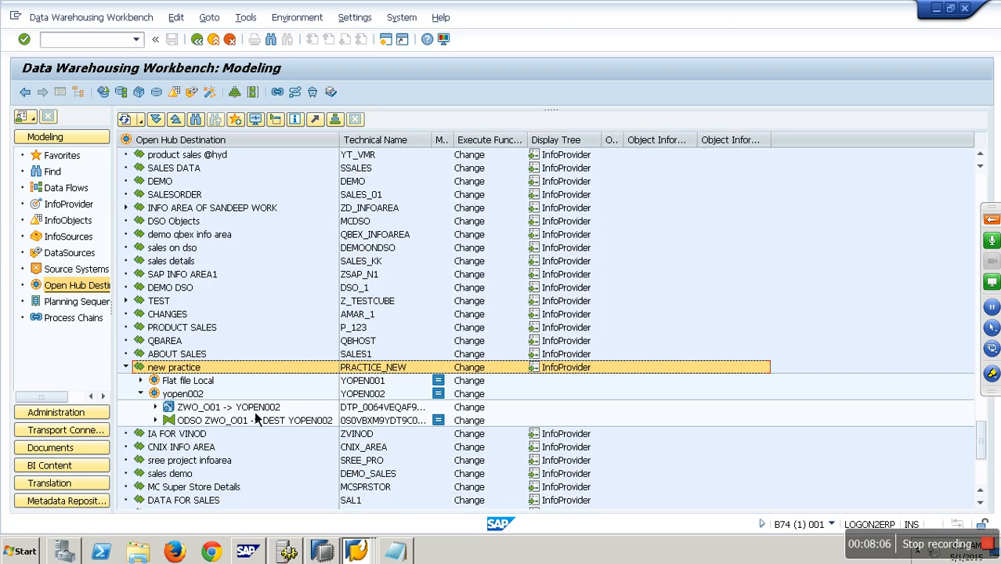
double_click(254, 408)
click(764, 348)
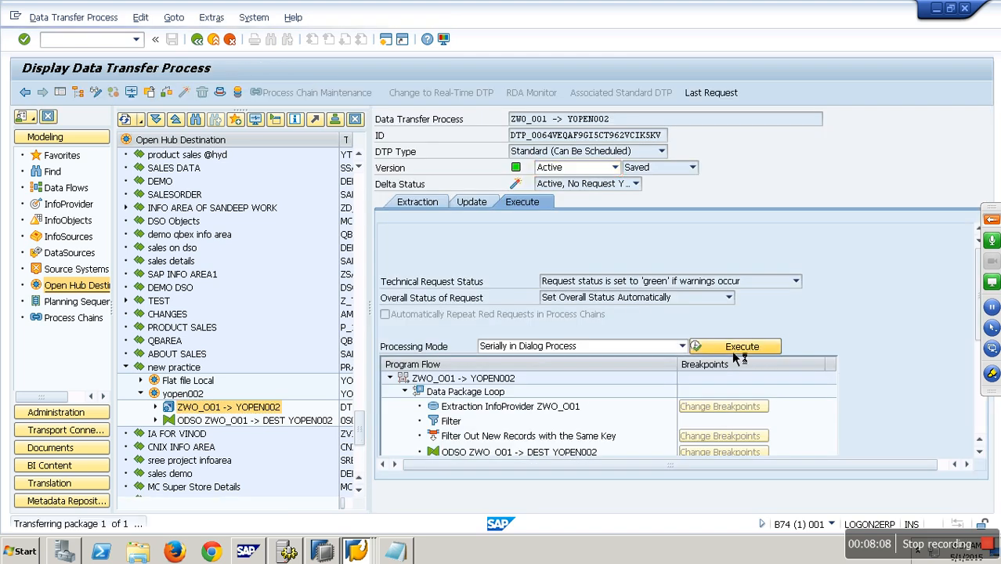
click(218, 288)
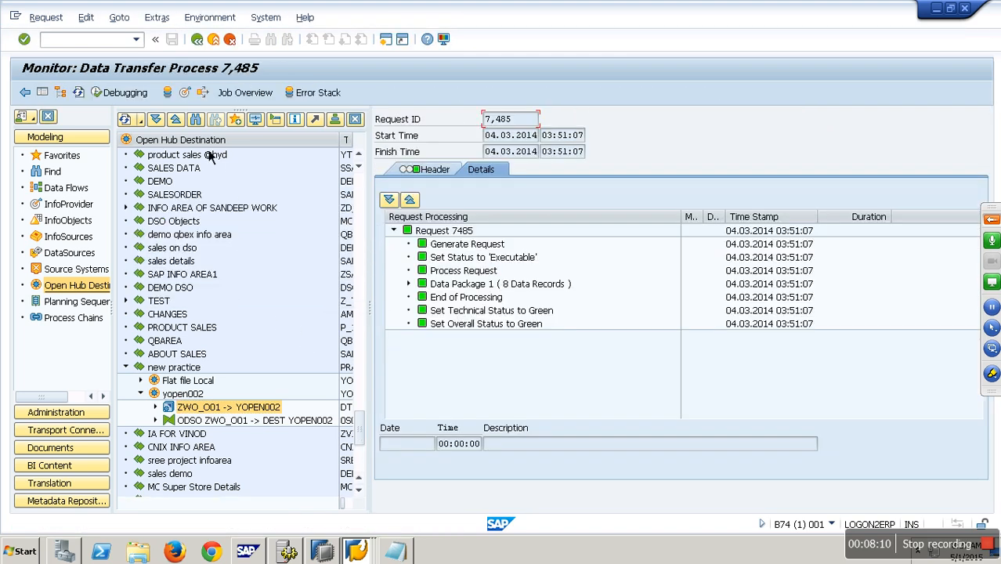
Step: Open the exported YOPEN002 file from the Desktop\Flatfiles\Openhub folder
click(137, 551)
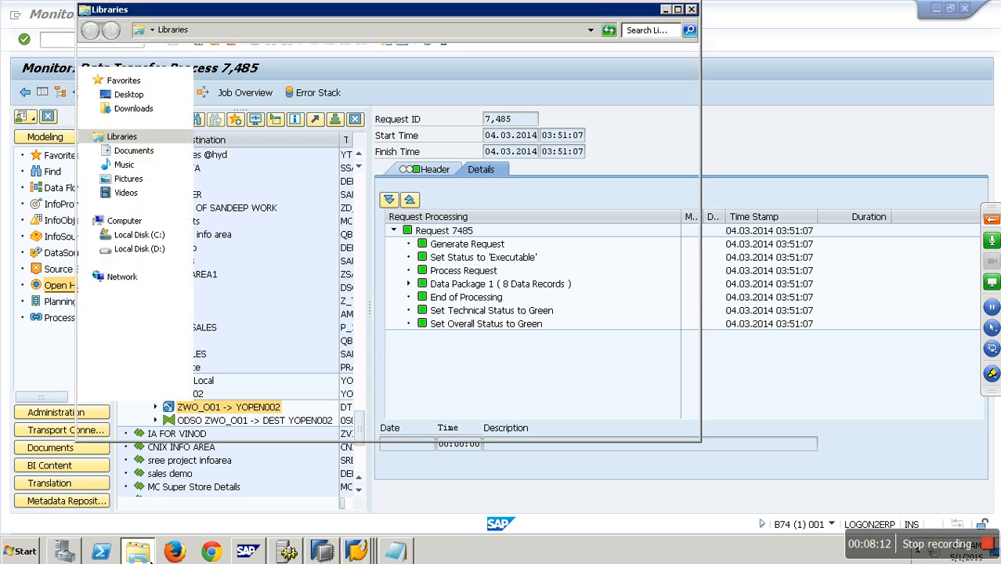
click(129, 94)
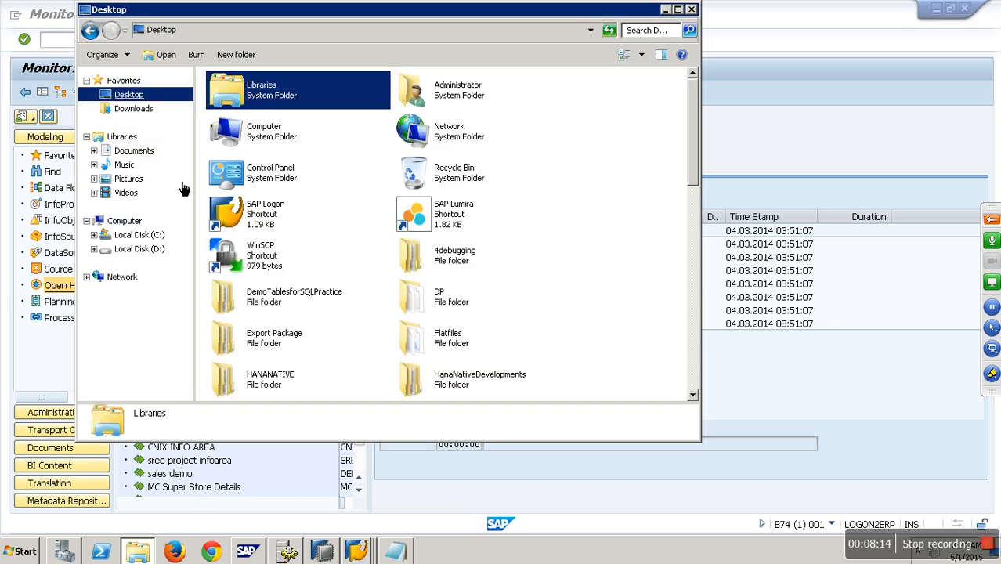
double_click(465, 350)
double_click(258, 130)
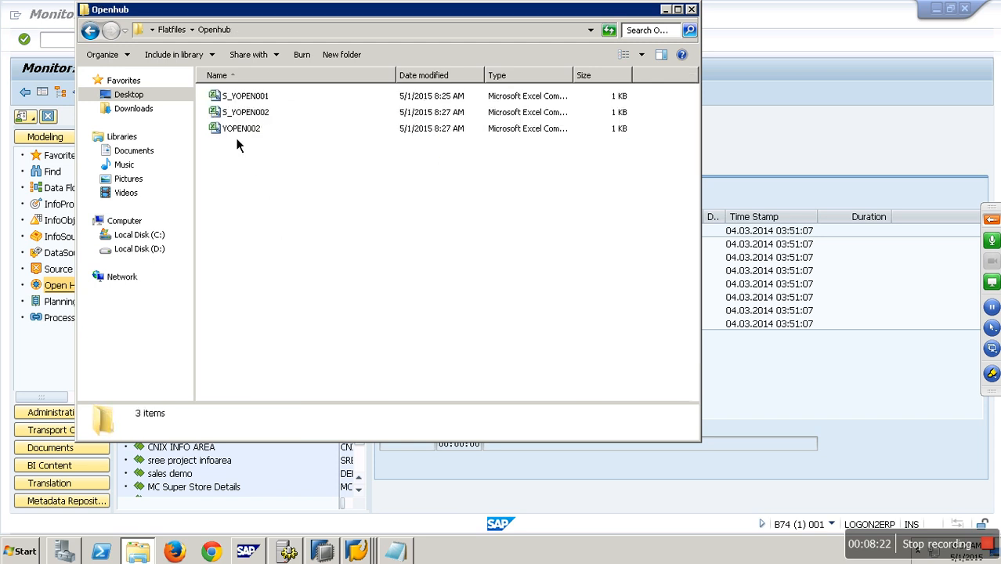
click(237, 137)
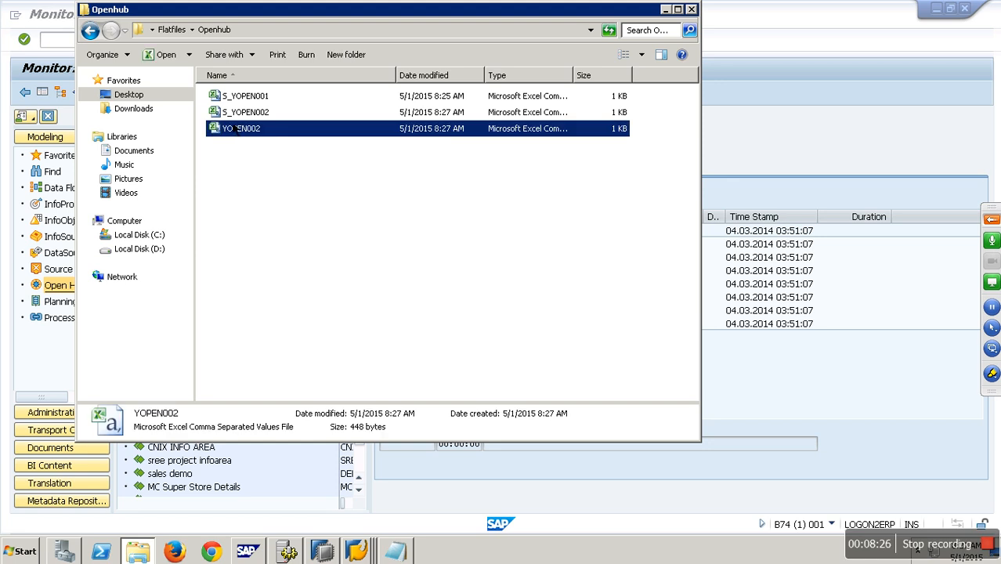
key(Up)
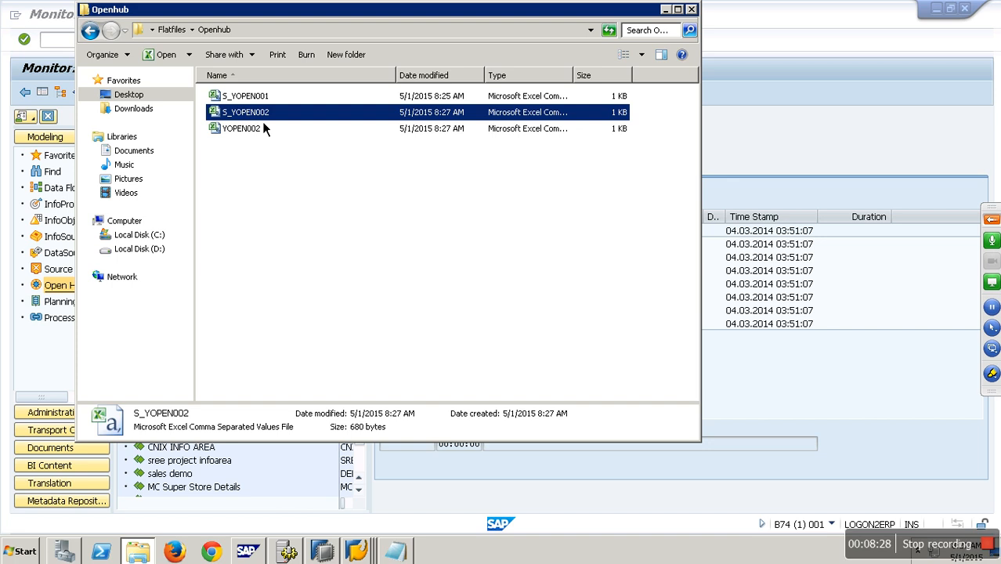
right_click(232, 128)
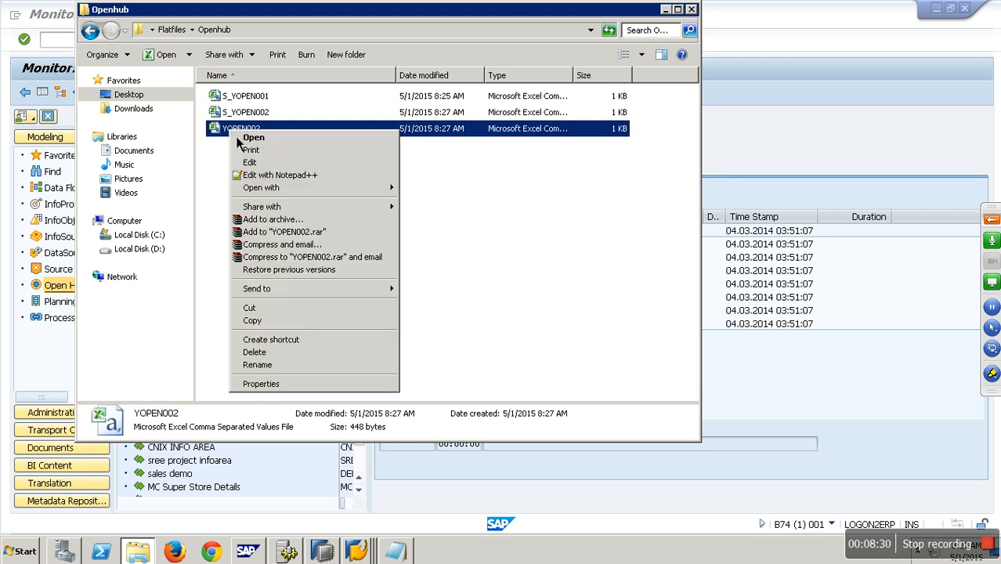
click(261, 143)
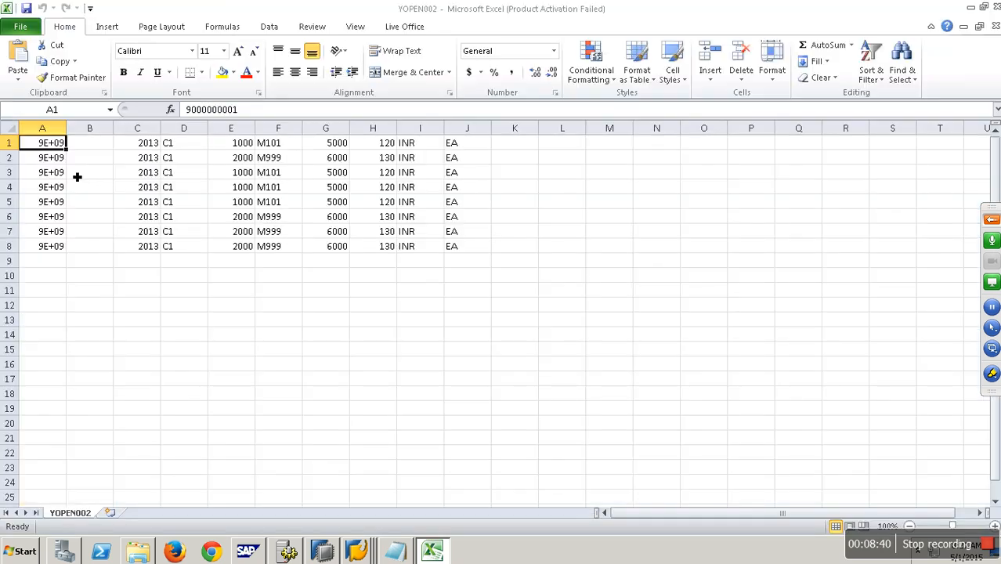
Step: Widen column A of the YOPEN002 sheet and close the Office activation wizard
drag(67, 133, 76, 141)
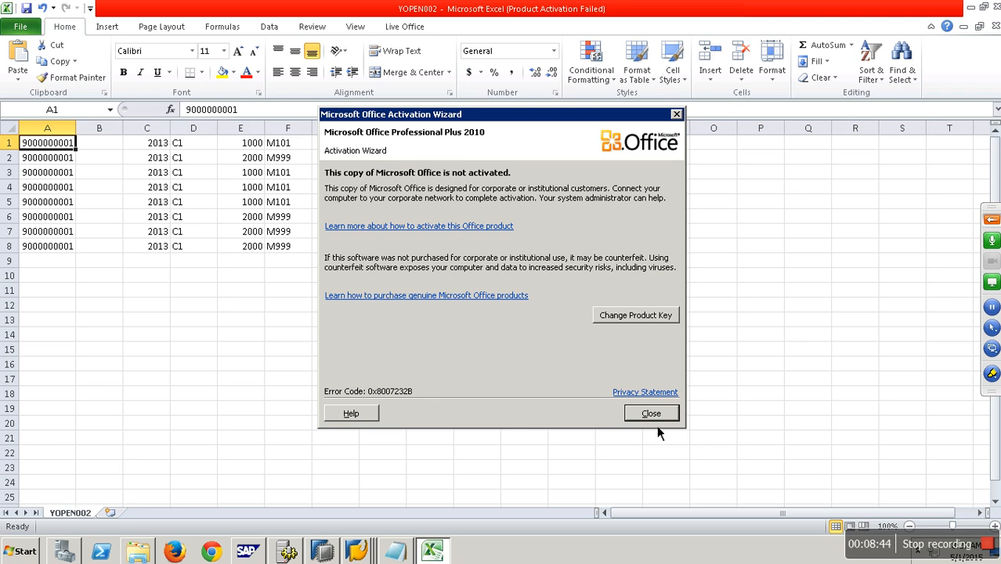
click(651, 414)
Step: Open the S_YOPEN002 metadata file, autofit its field name column and inspect the field rows
key(alt+Tab)
key(Up)
key(Return)
key(alt+Tab)
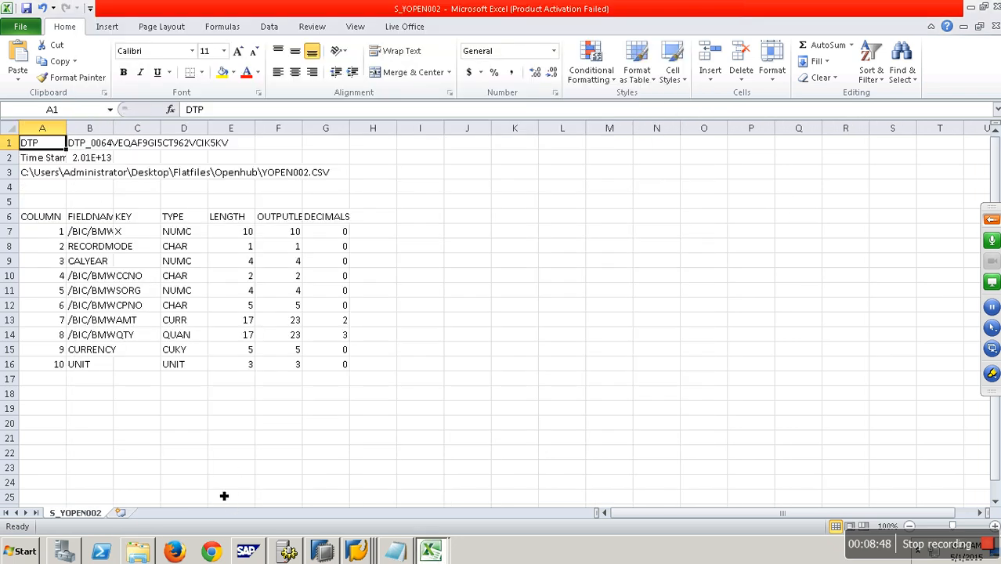
double_click(115, 128)
click(55, 232)
click(56, 261)
click(58, 304)
click(49, 348)
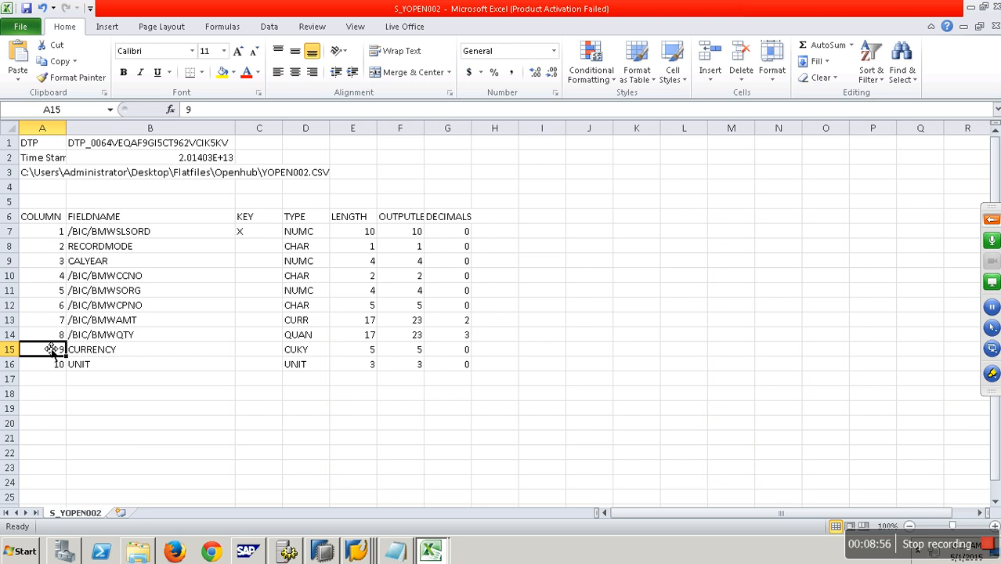
Step: Switch back to the SAP session and show the Open Hub Destination tree in the Data Warehousing Workbench
click(358, 552)
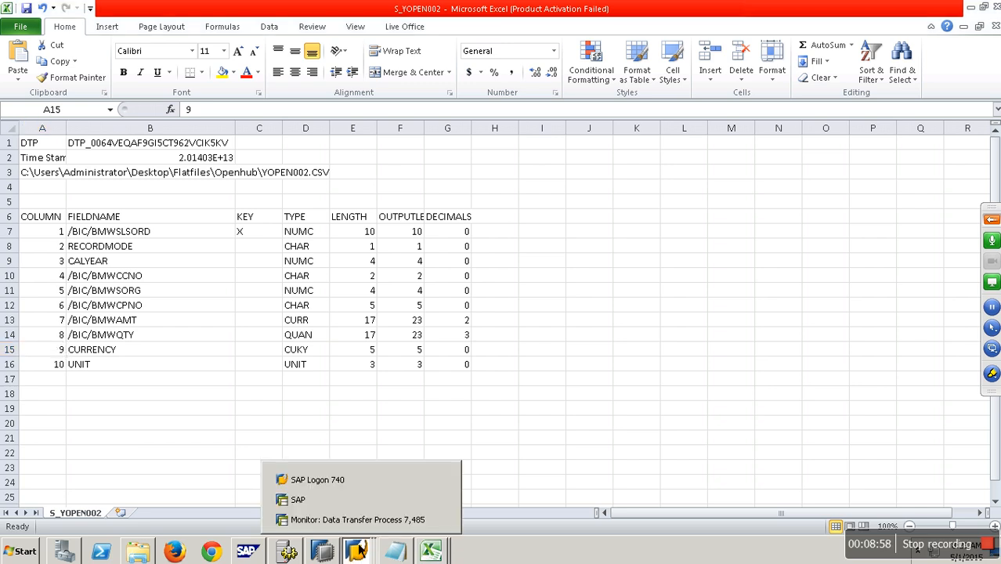
click(357, 498)
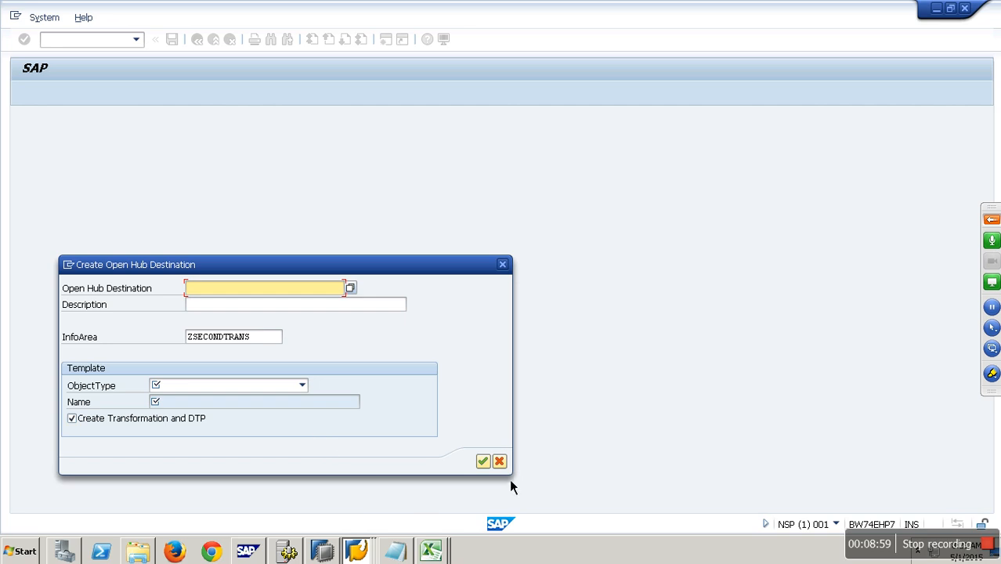
click(356, 552)
click(358, 509)
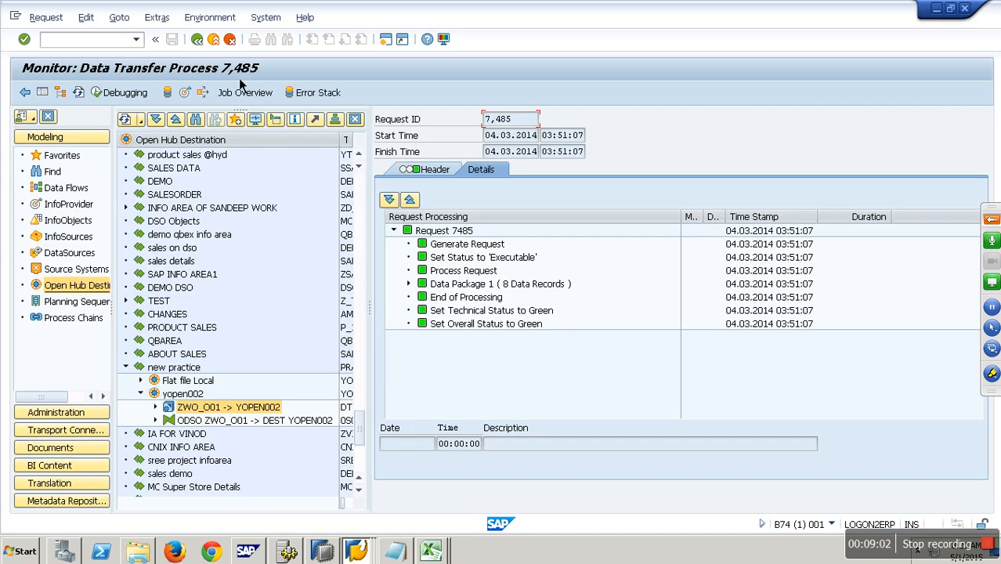
click(216, 44)
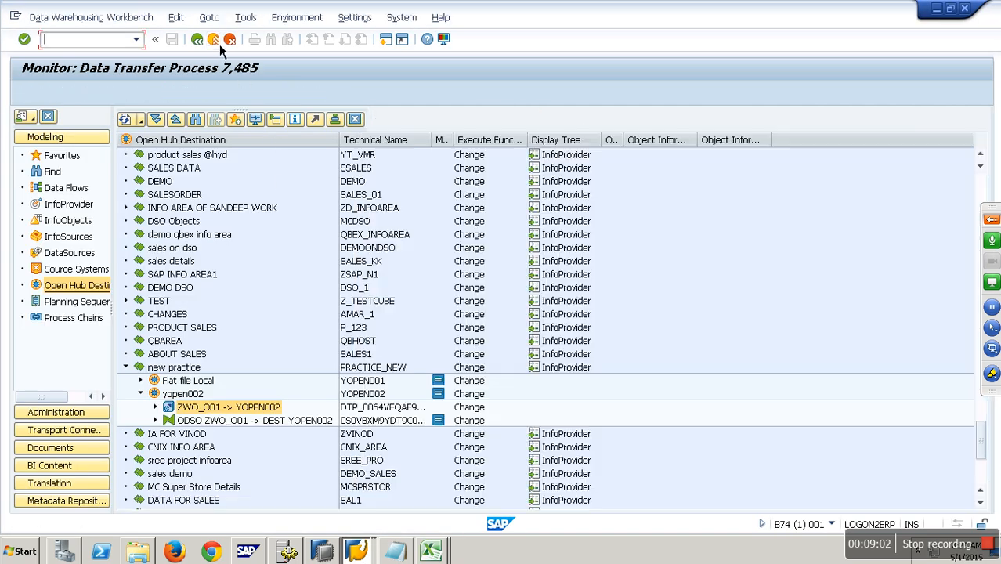
click(71, 206)
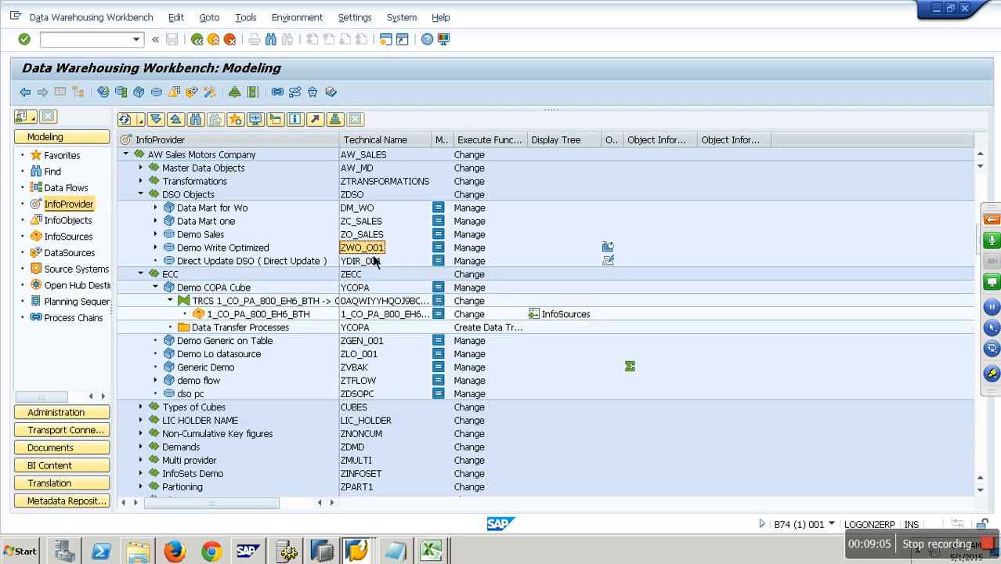
click(82, 286)
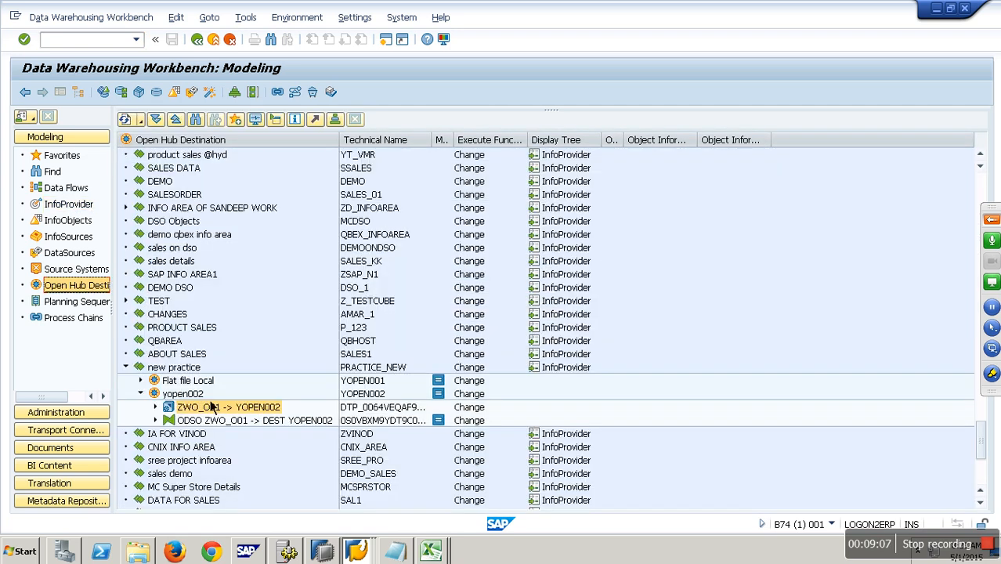
Step: Create a new open hub destination YOPEN003 under the new practice InfoArea with description yopen003
right_click(188, 368)
click(242, 462)
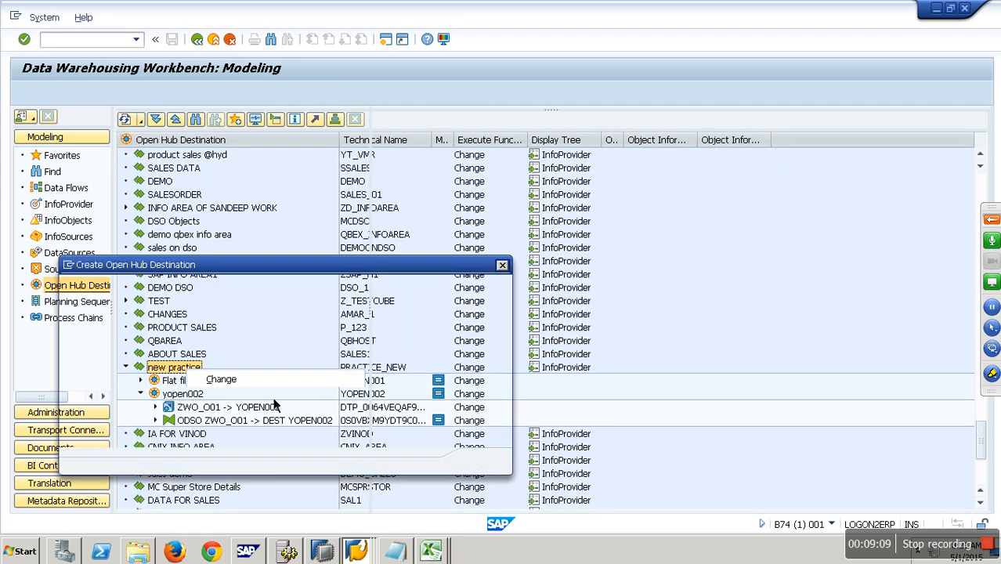
text(yopen002)
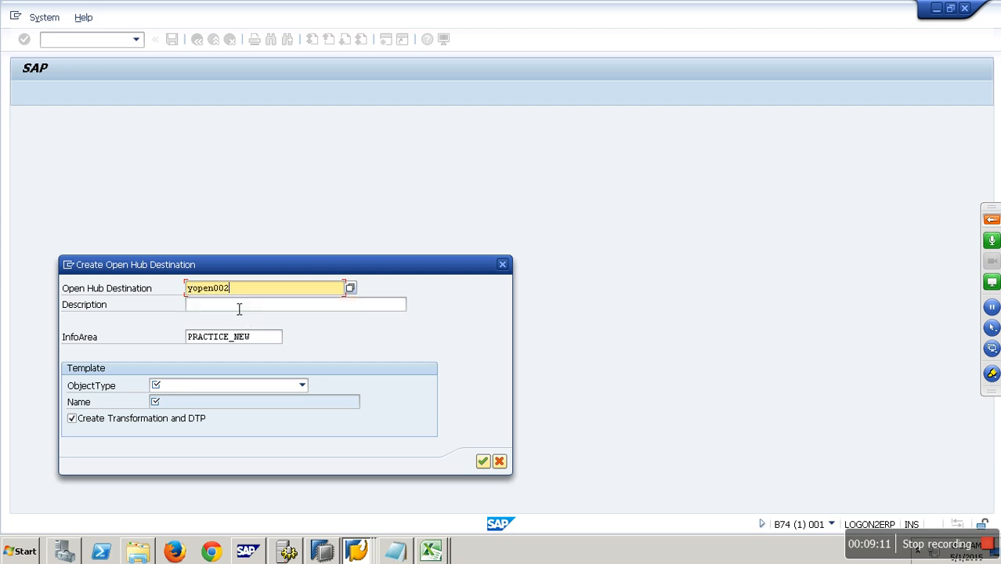
key(BackSpace)
text(3)
click(240, 306)
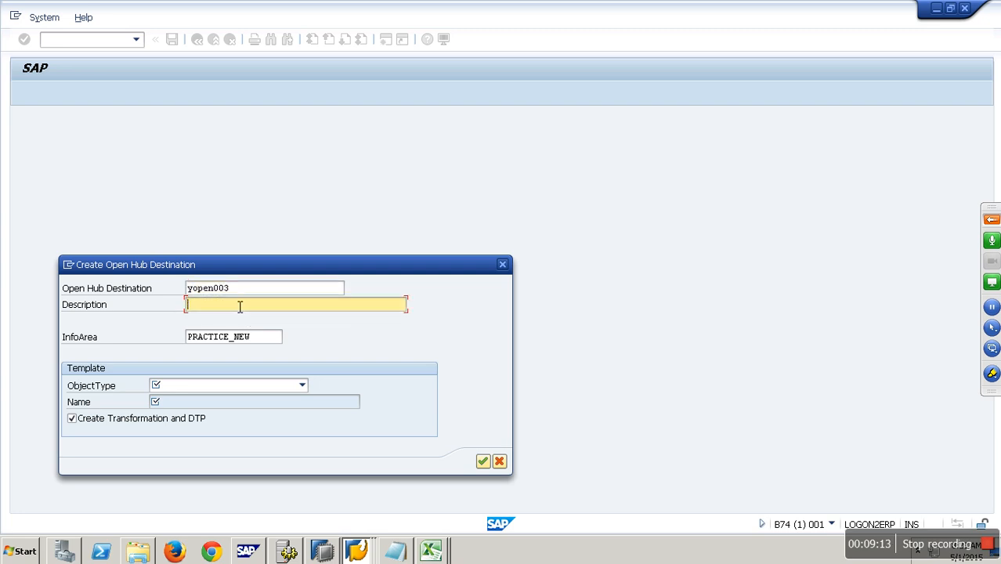
text(yopen00)
Step: Set the template to DataStore Object ZWO_O01, keep transformation and DTP creation, and confirm
click(260, 390)
click(221, 432)
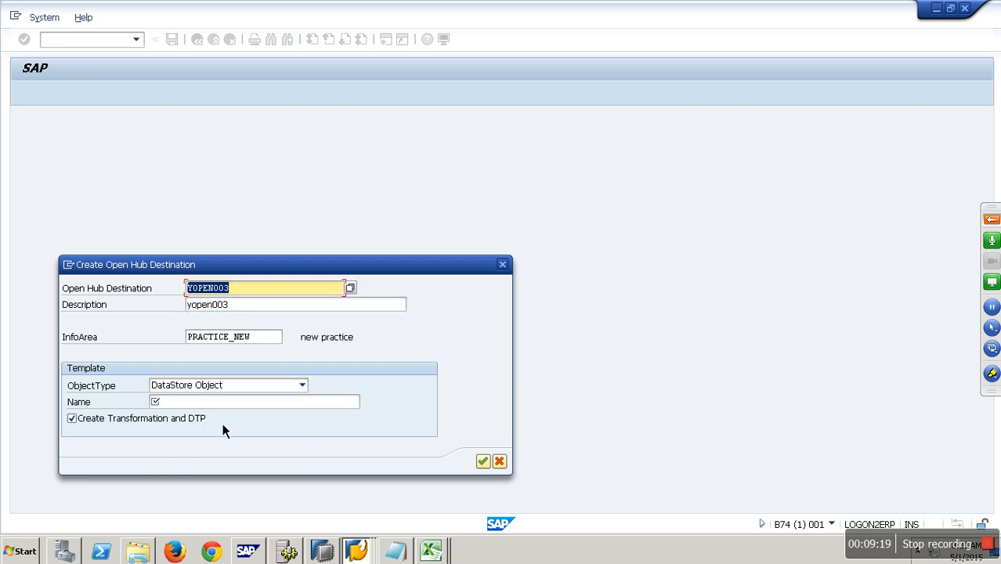
click(223, 404)
text(ZW0_001)
click(486, 468)
Step: Set the destination type to Database Table and choose Semantic Key
click(563, 185)
click(560, 197)
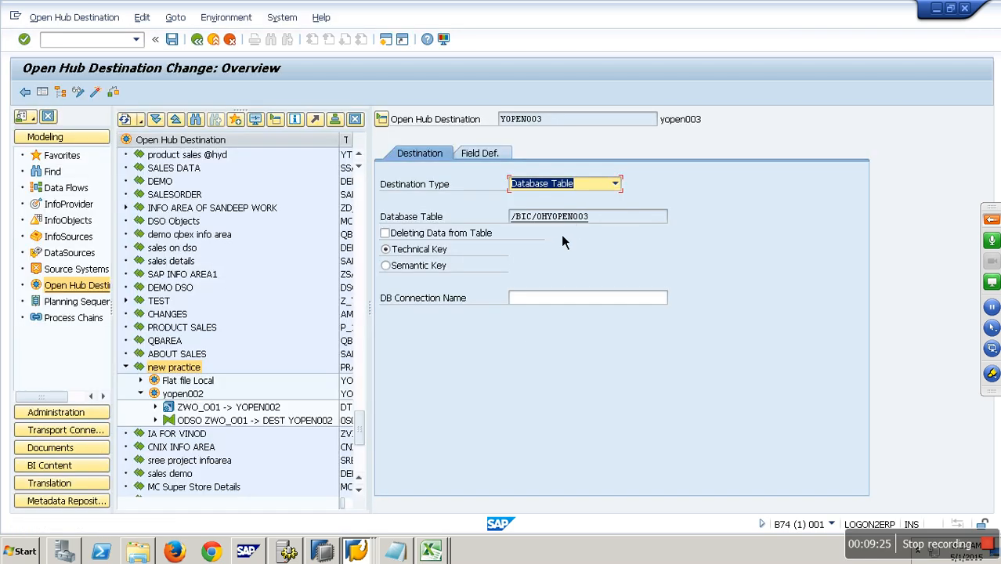
drag(547, 218, 615, 222)
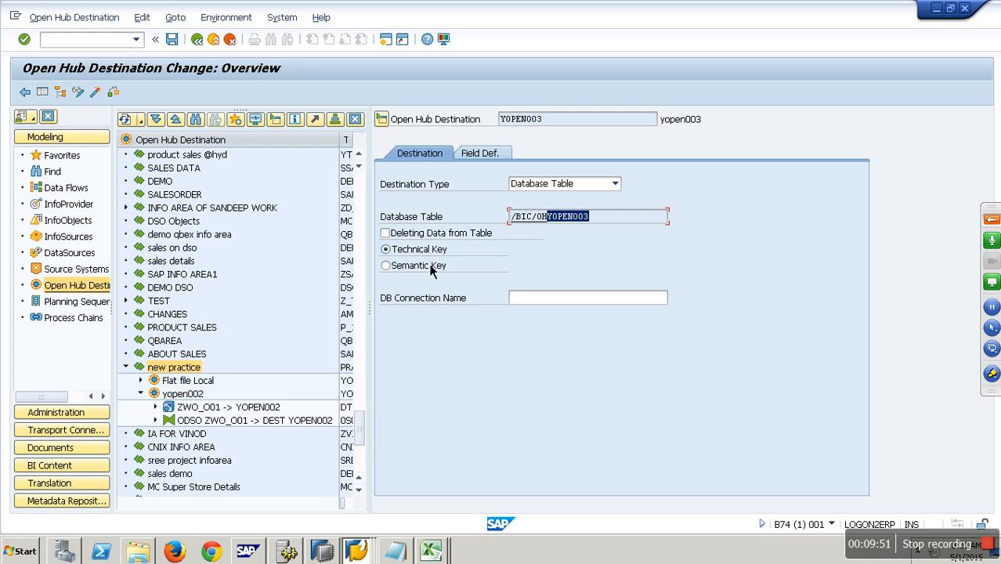
click(432, 266)
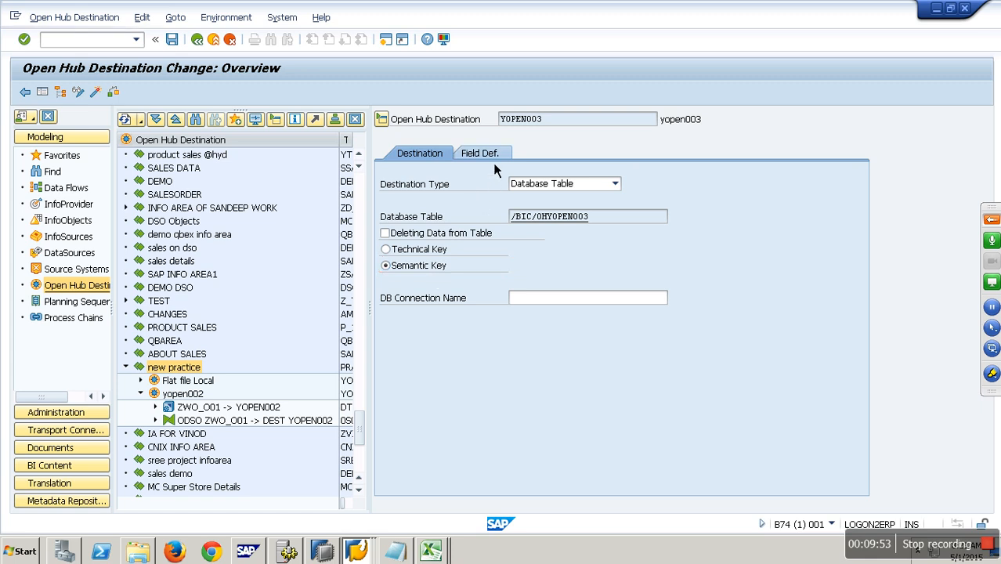
Step: Review the field definitions, then check the YOPEN003 destination and close the log
click(492, 157)
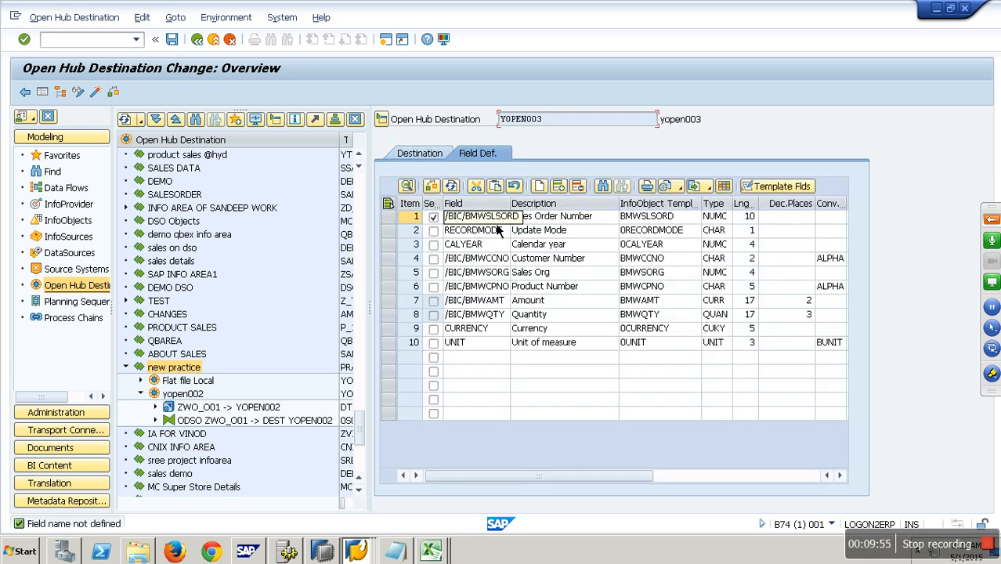
click(427, 155)
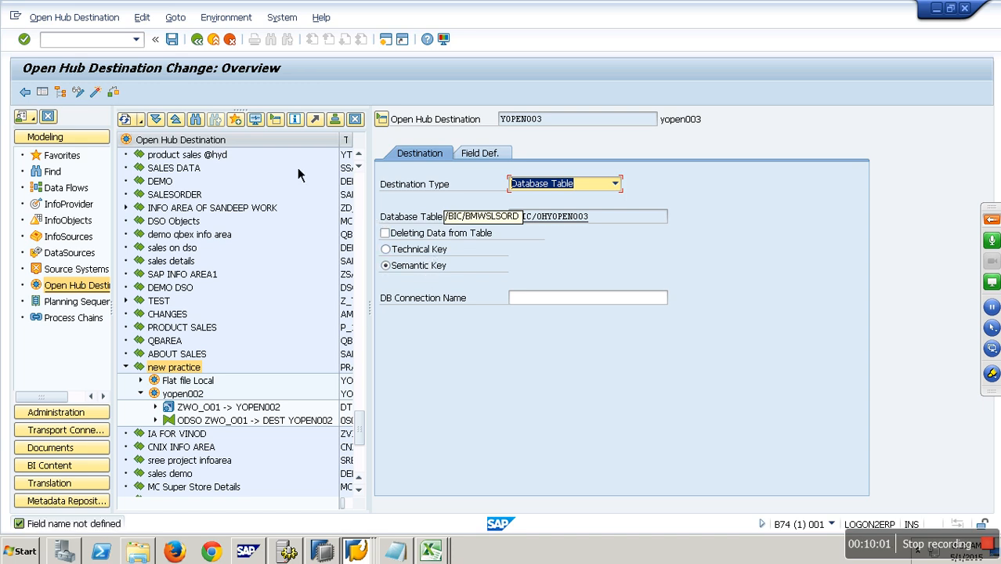
click(95, 91)
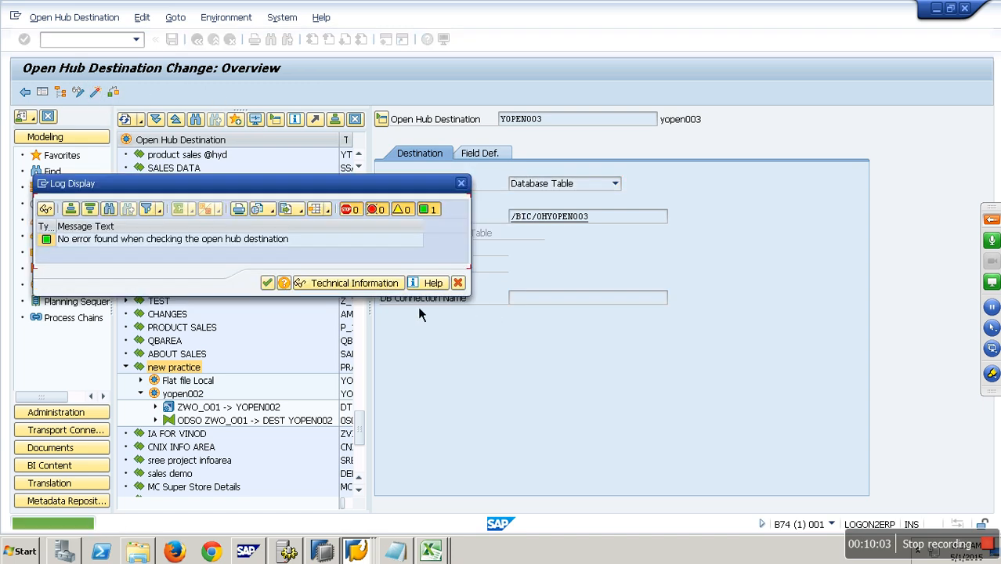
click(268, 283)
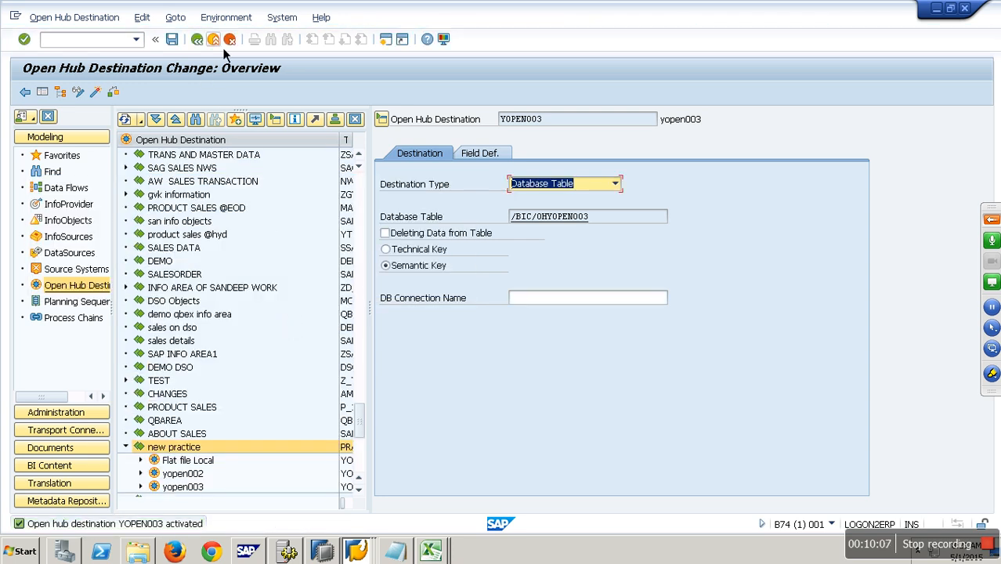
Step: Open the DTP ZWO_O01 -> YOPEN003 under yopen003 and execute it, displaying the request monitor
click(196, 39)
click(141, 486)
scroll(203, 439, down, 3)
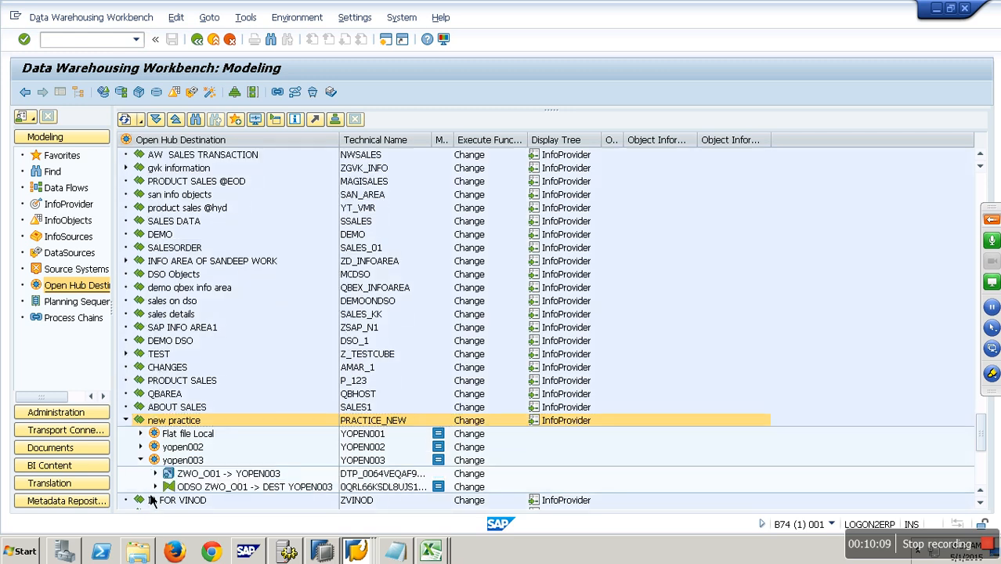
click(243, 384)
double_click(243, 384)
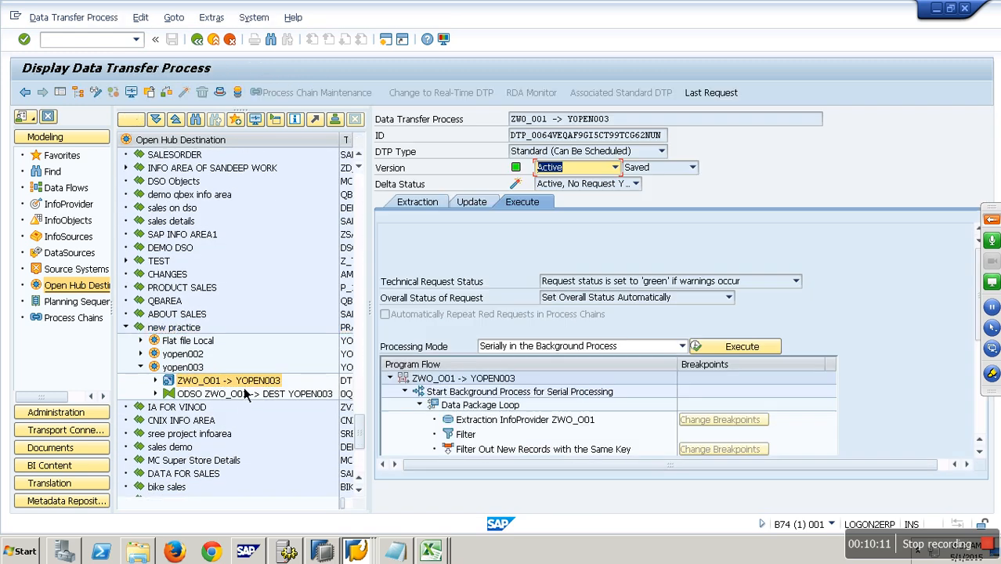
click(742, 346)
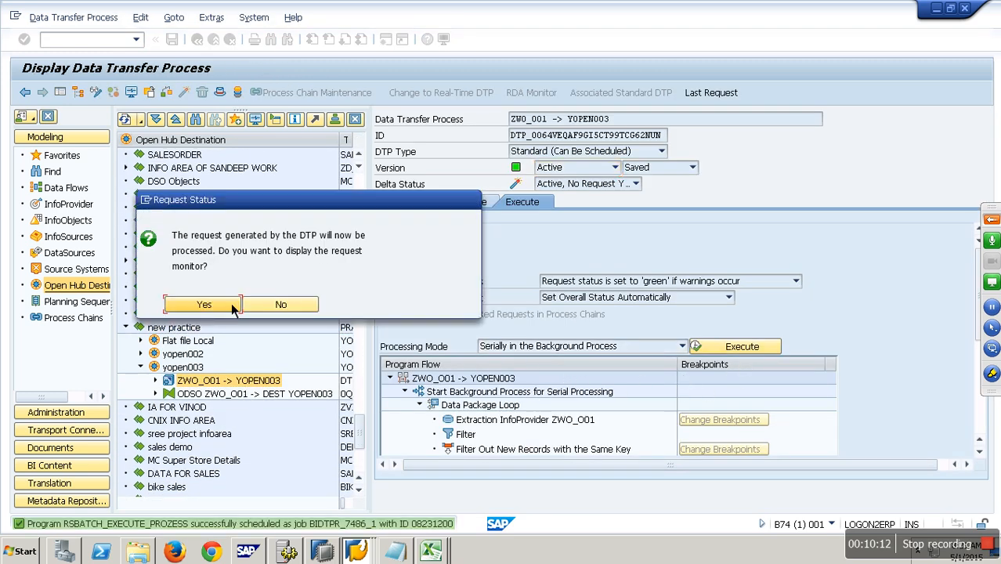
click(215, 305)
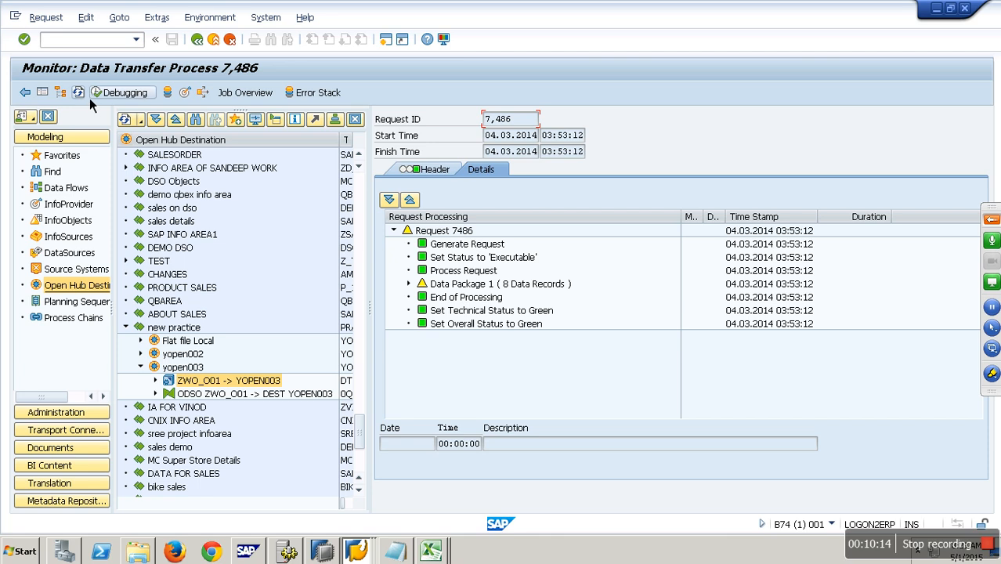
Step: Refresh the monitor, expand the data package details and view the request header
click(80, 94)
click(416, 289)
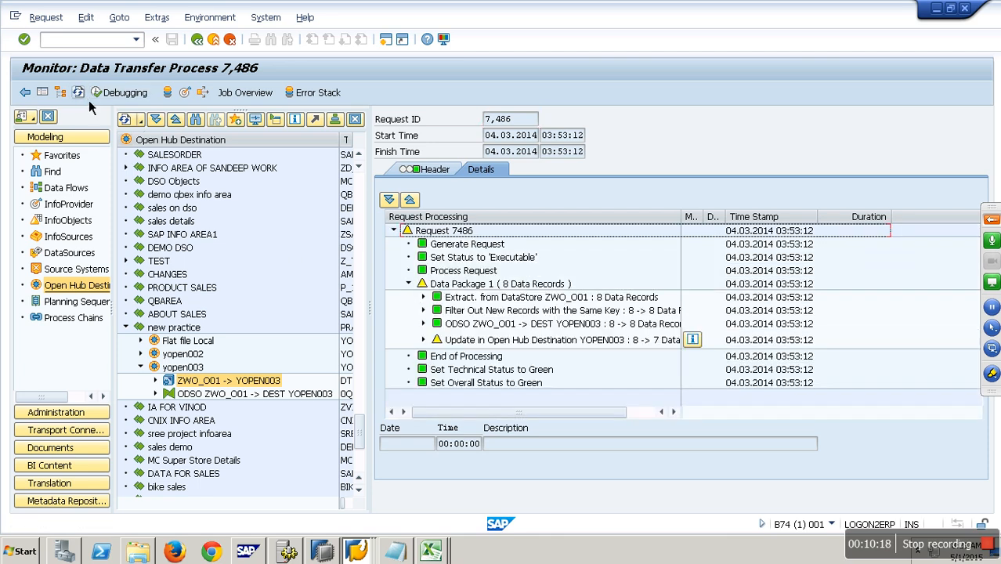
click(446, 173)
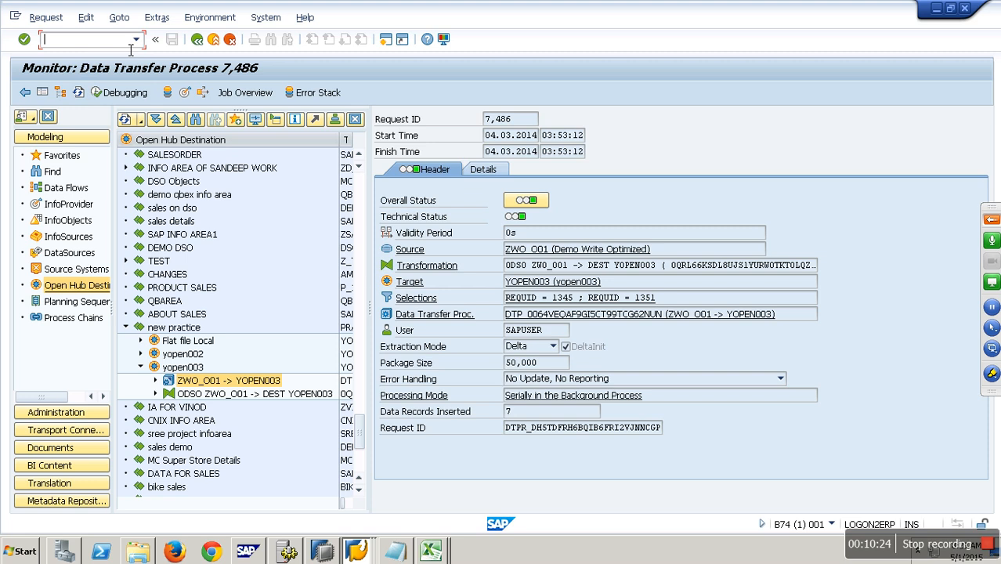
Step: Open transaction SE11 and display the contents of database table /BIC/OHYOPEN003
text(/ose11)
key(Return)
text(/)
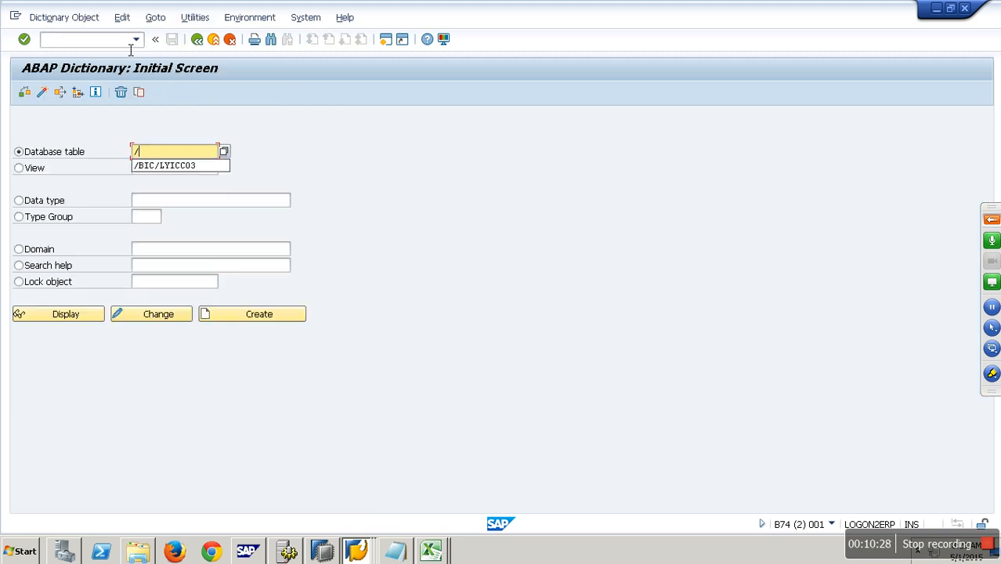
text(bic/ohyopen003)
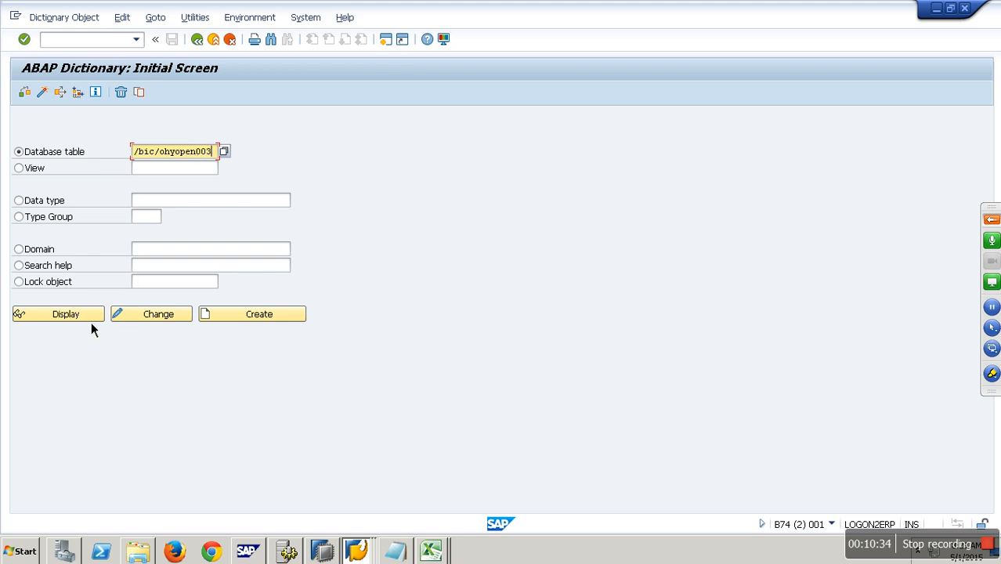
click(90, 319)
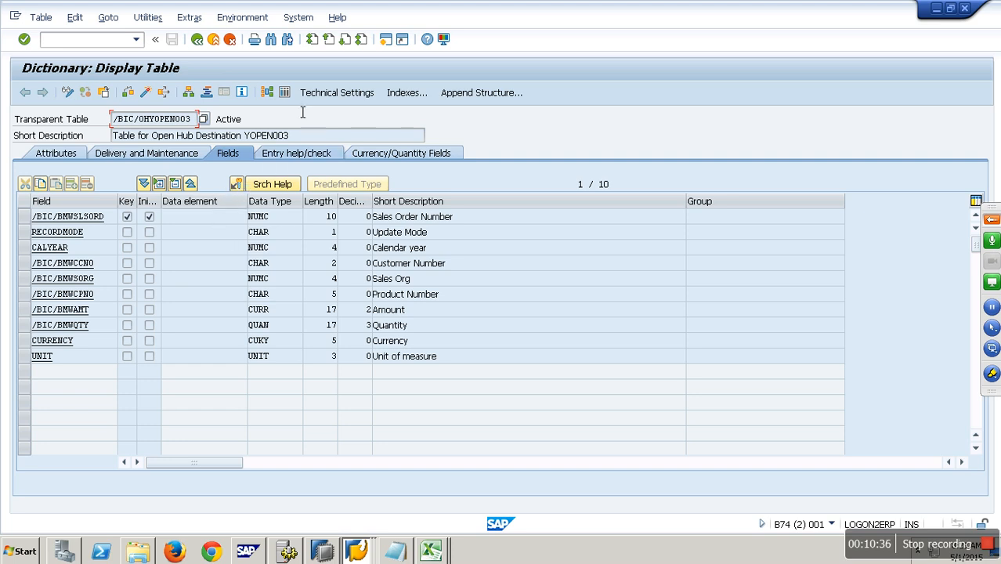
click(286, 92)
click(27, 93)
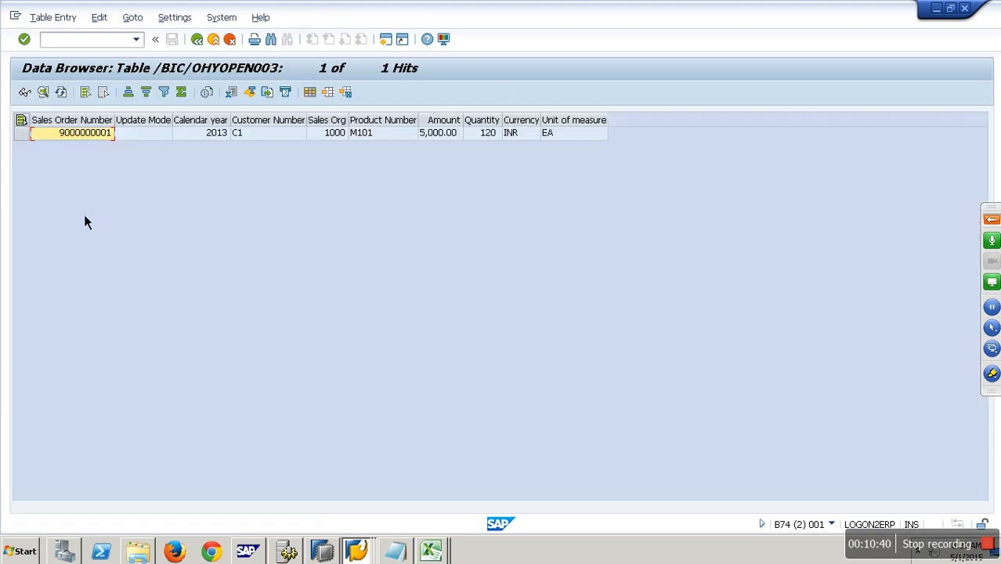
Step: Compare with the sales order column in the YOPEN002 Excel file and return to SAP
key(alt+Tab)
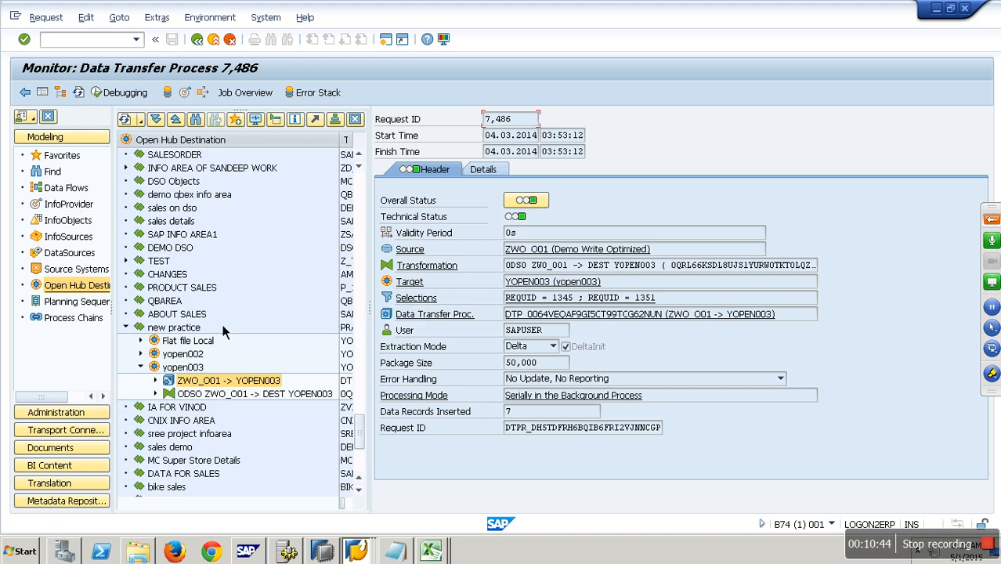
click(431, 551)
click(431, 505)
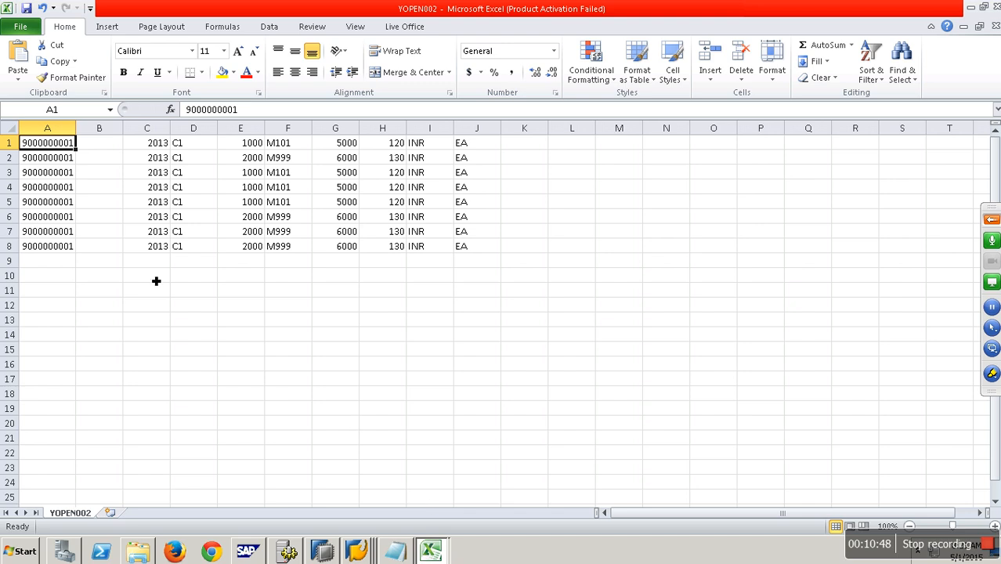
drag(47, 144, 80, 264)
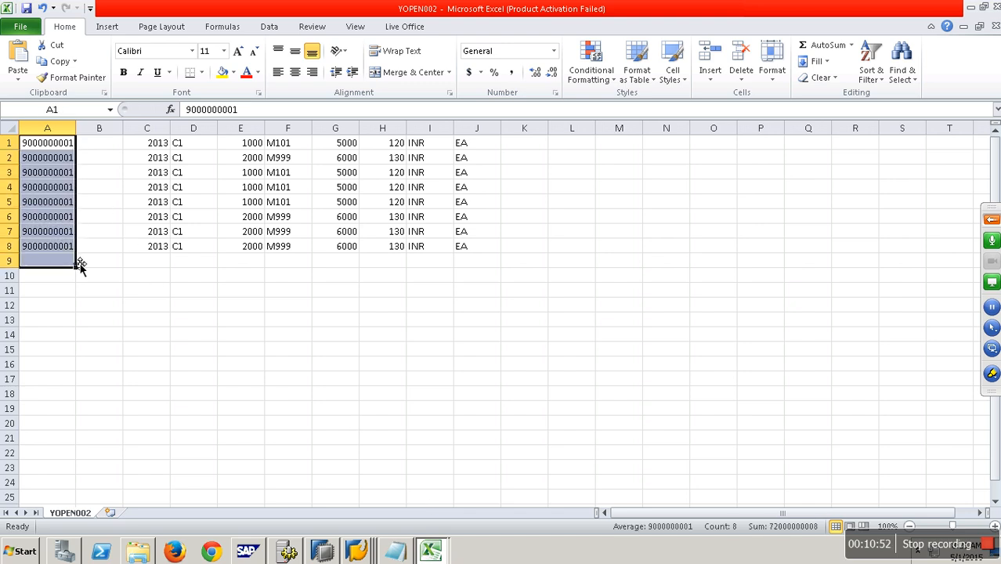
key(alt+Tab)
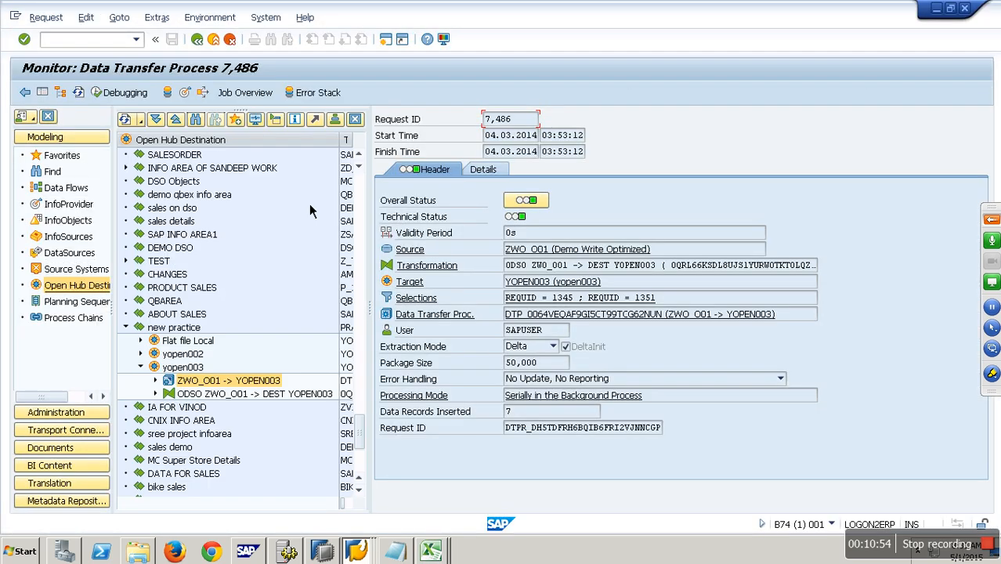
Step: Return to the workbench, open destination yopen003 for change, activate it and open the detailed log
click(213, 38)
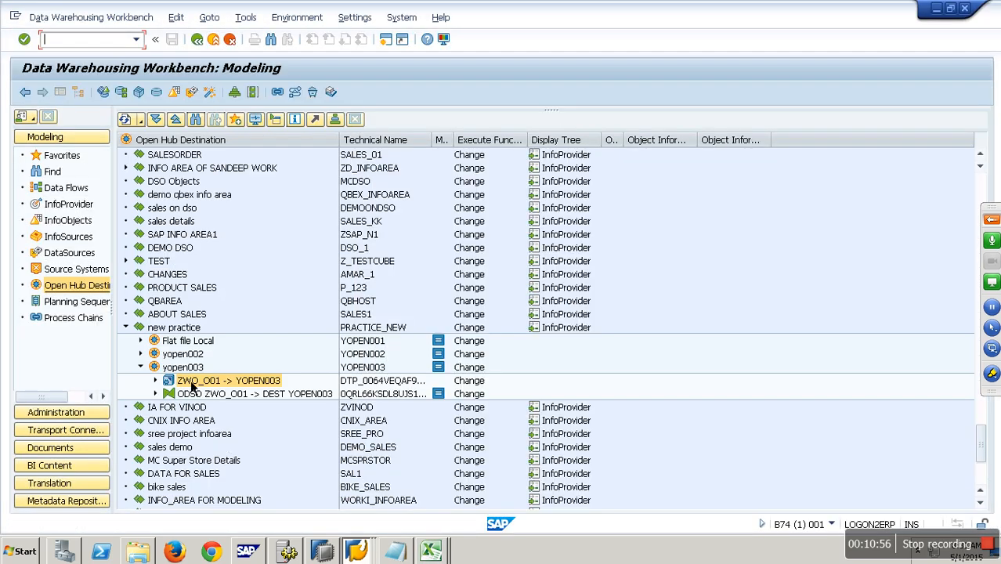
right_click(184, 368)
click(231, 400)
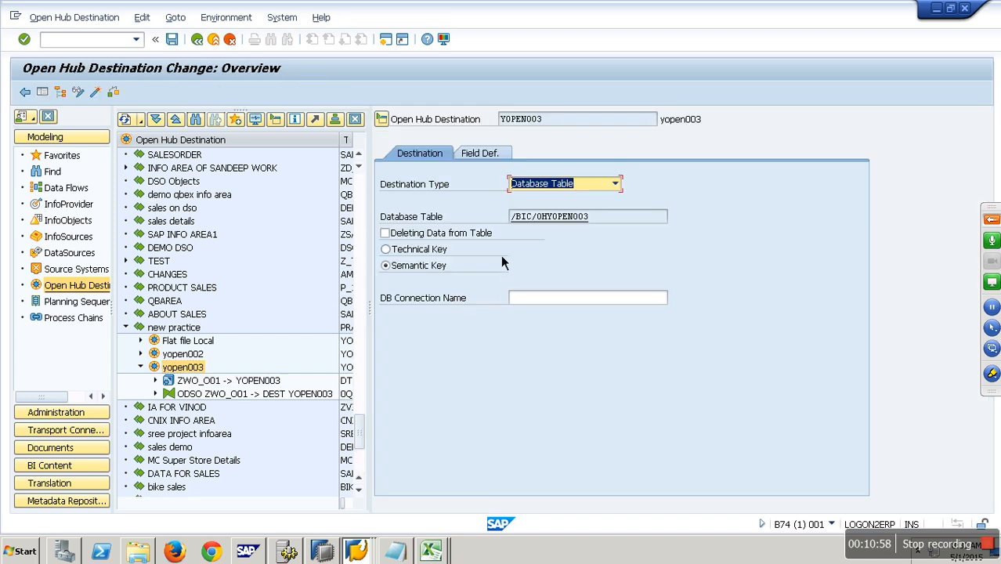
click(103, 97)
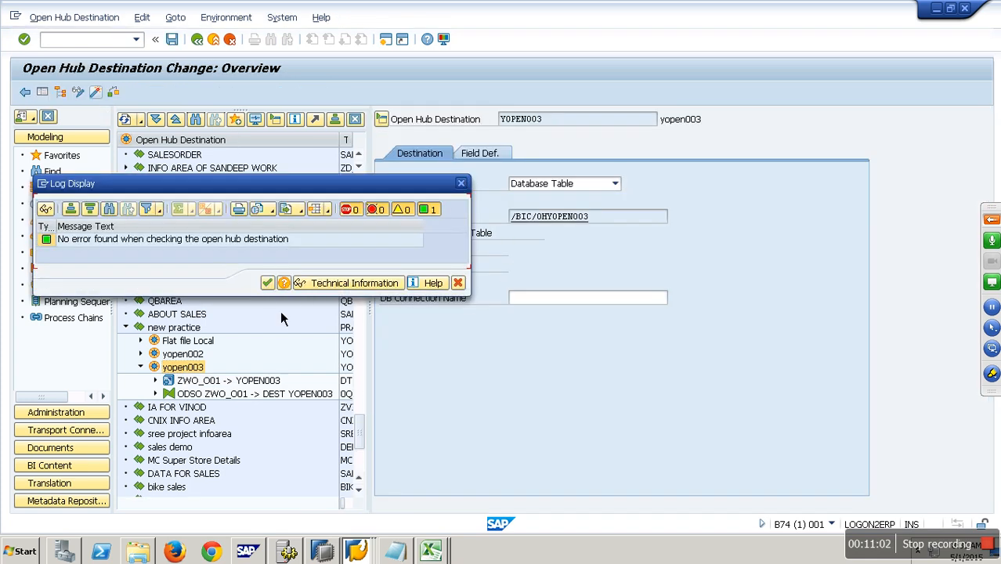
click(268, 284)
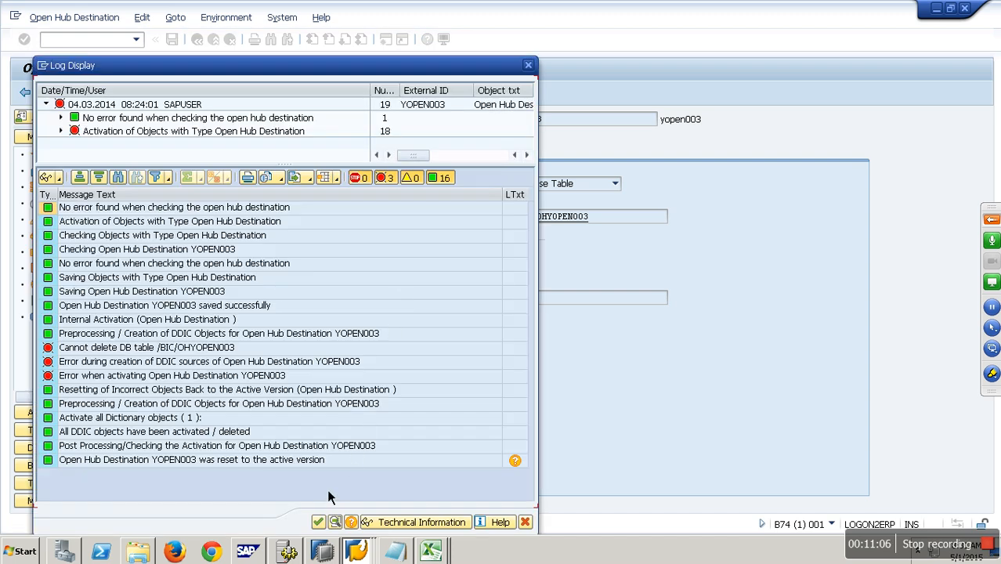
Step: Close the log, check and reactivate destination yopen003, confirming deletion of its database table with content
click(318, 522)
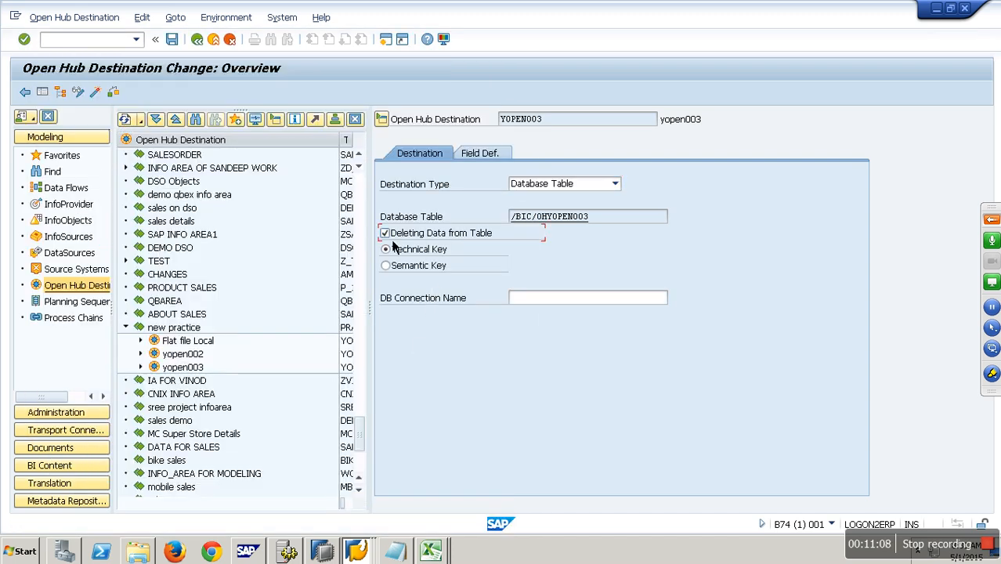
click(113, 91)
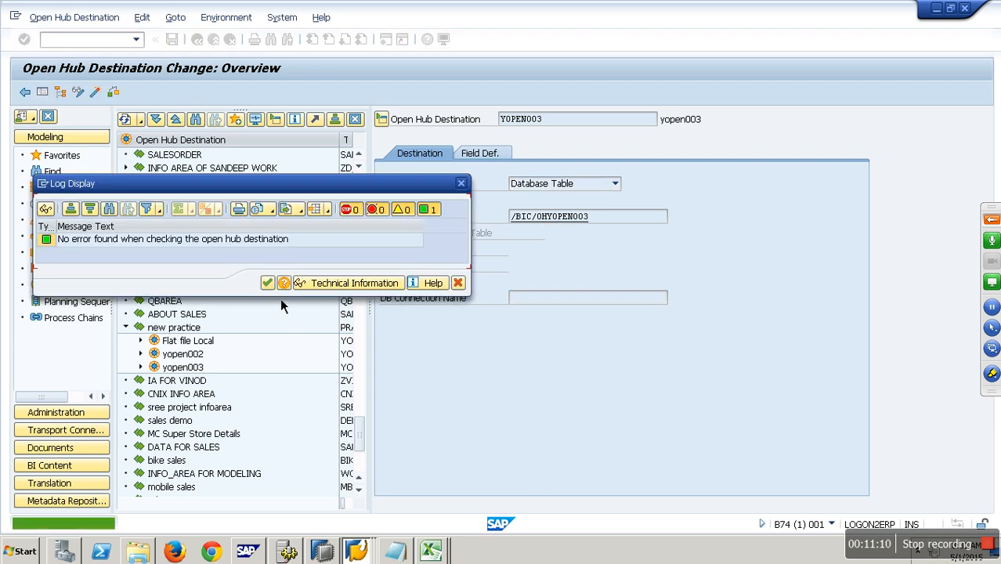
click(270, 283)
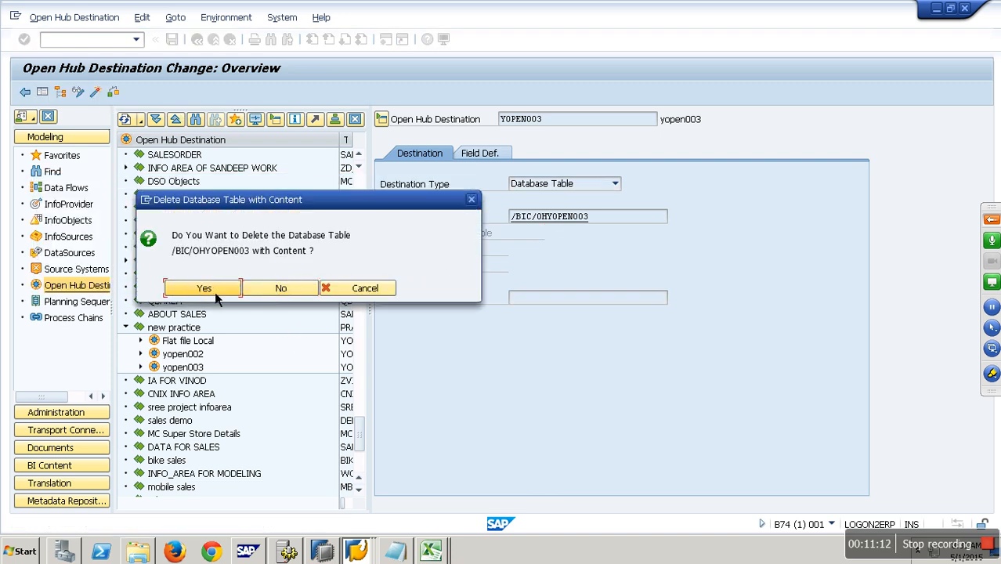
click(205, 288)
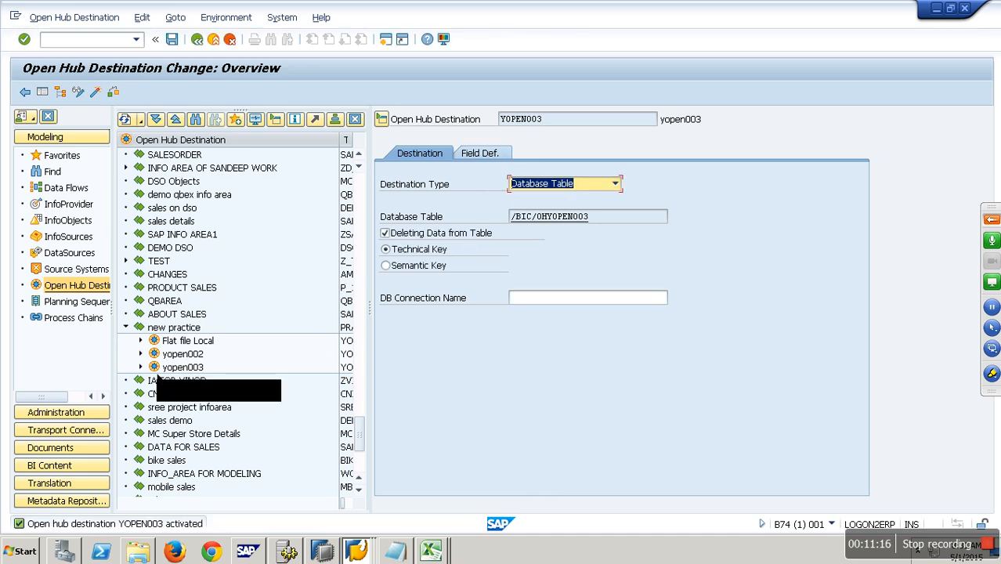
Step: Execute the DTP ZWO_O01 -> YOPEN003 under yopen003 and open the request monitor details
click(140, 367)
double_click(215, 382)
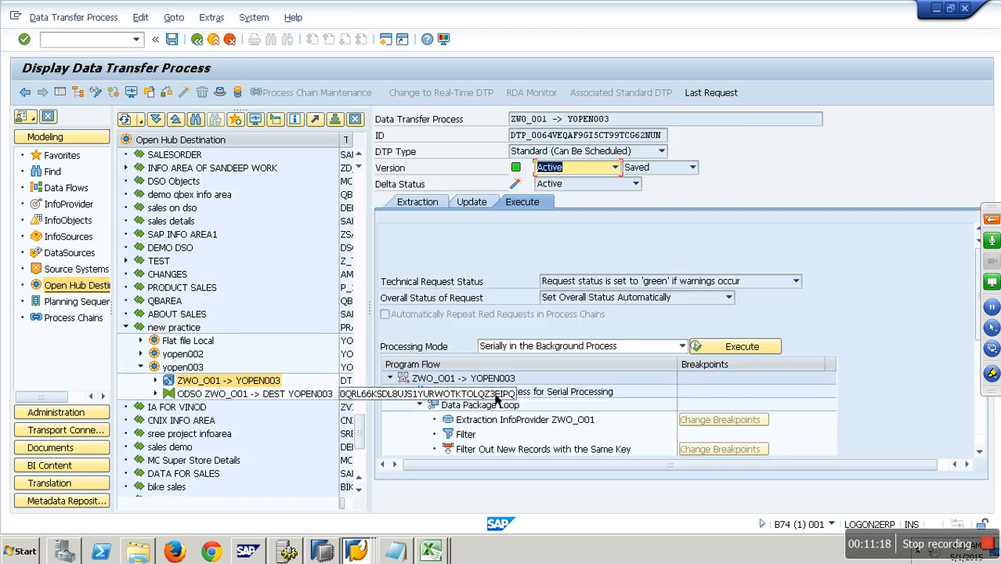
click(757, 346)
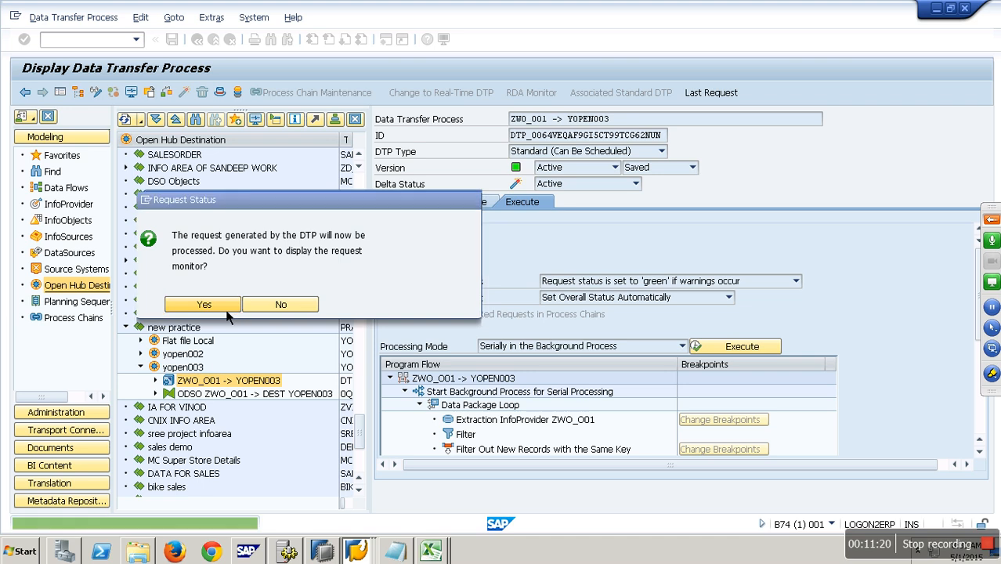
click(203, 305)
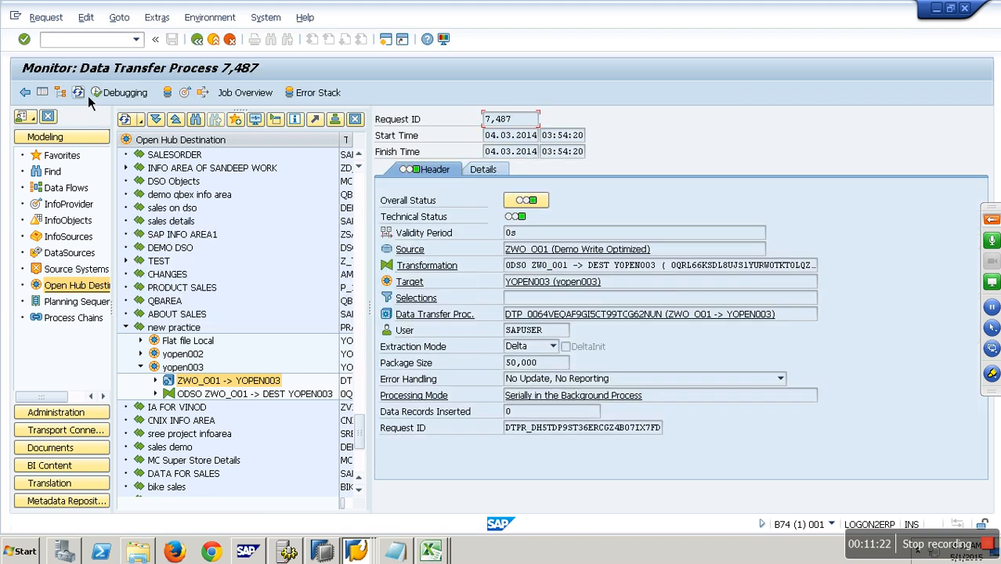
click(481, 169)
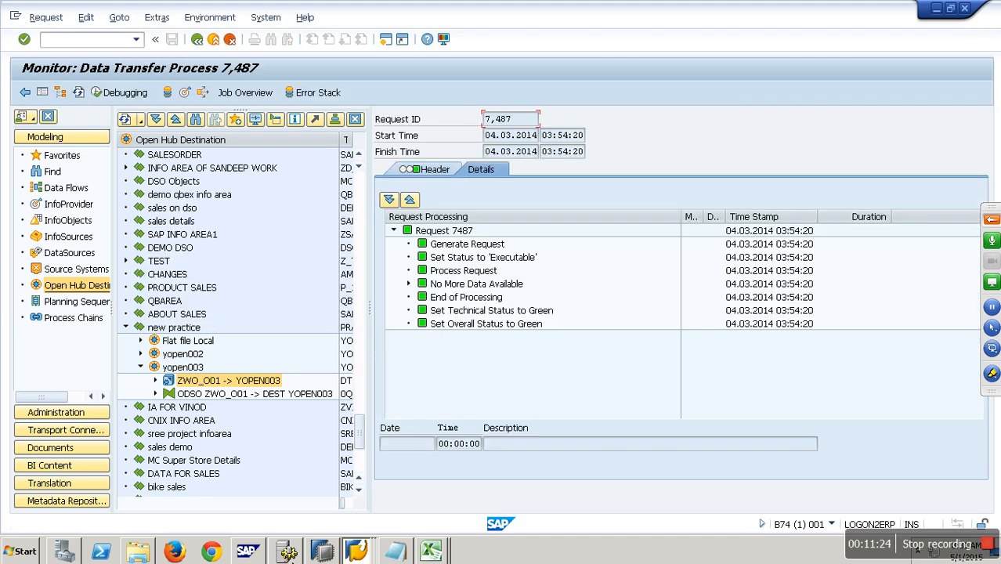
Step: Switch to the data browser session for table /BIC/OHYOPEN003 and stop its transaction
click(370, 554)
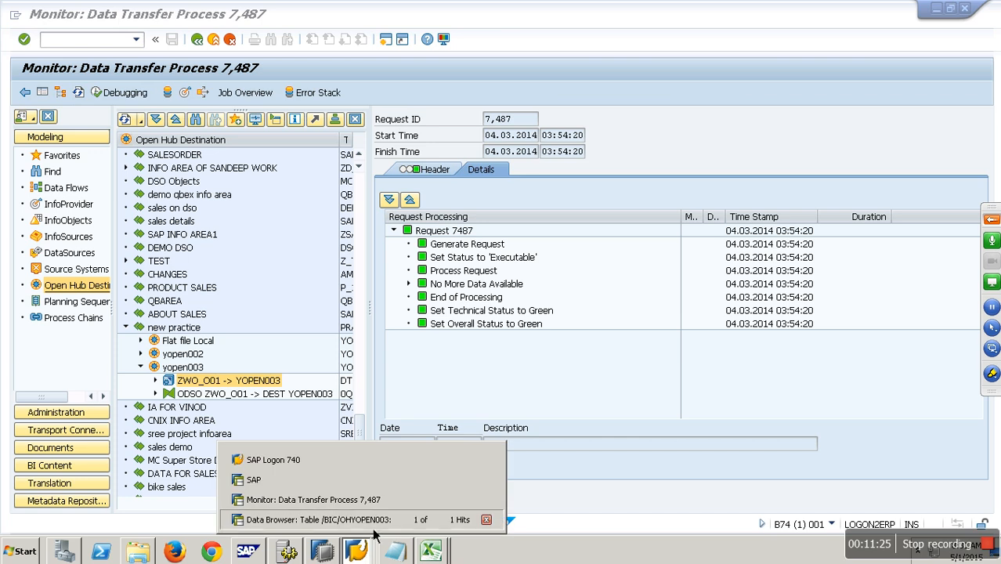
click(315, 454)
click(61, 92)
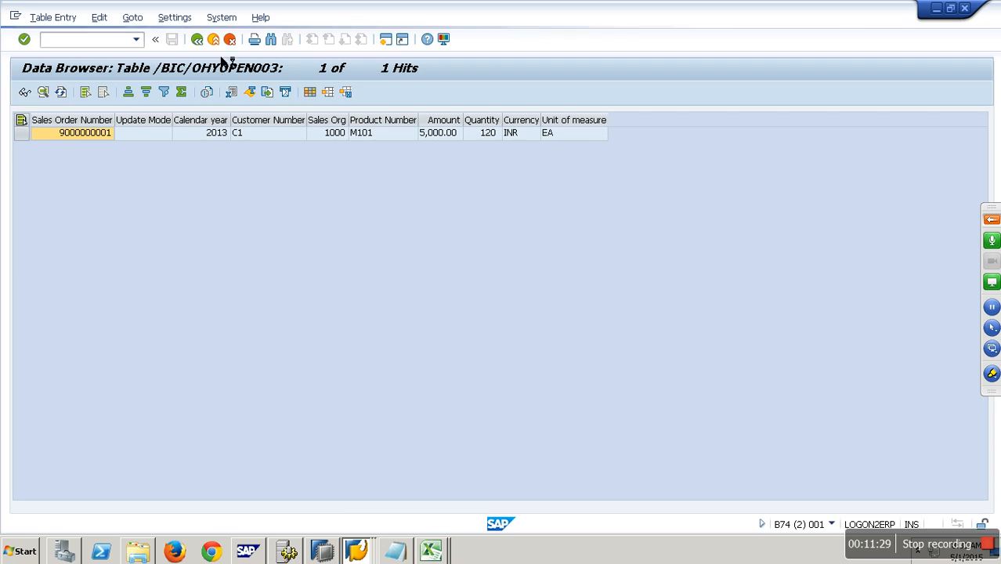
key(alt+space)
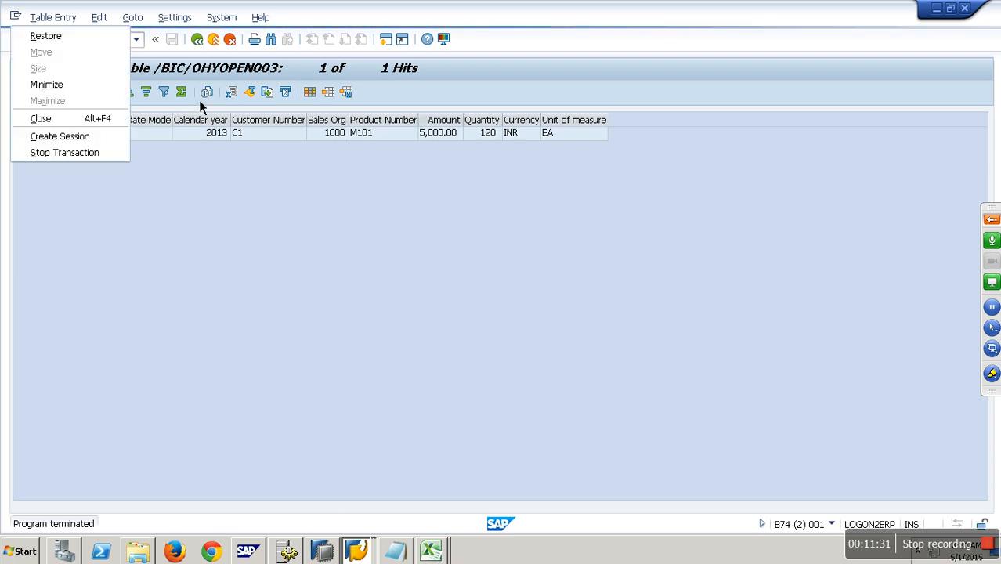
click(97, 155)
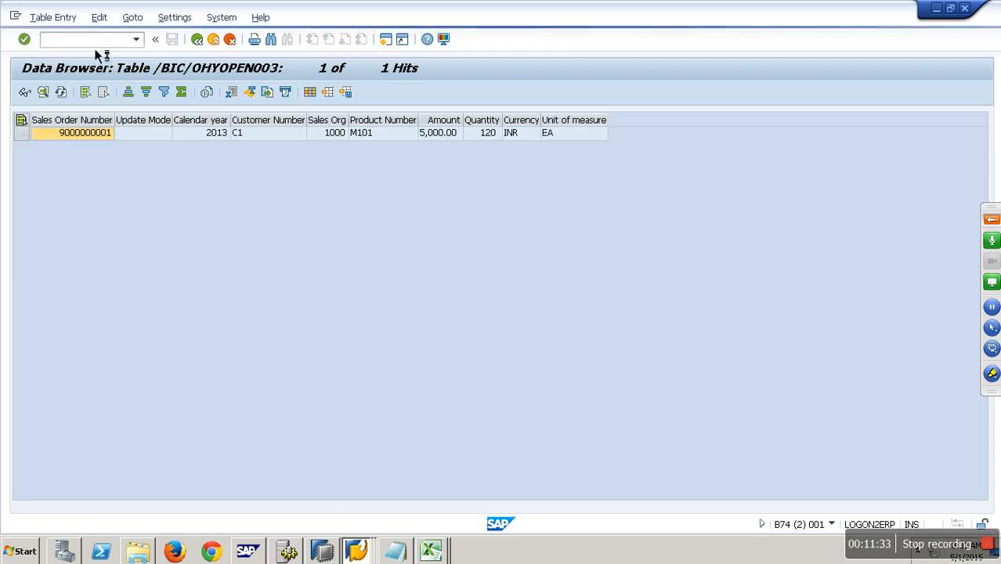
Step: Open transaction SE11 and display the contents of database table /BIC/OHYOPEN003
click(15, 16)
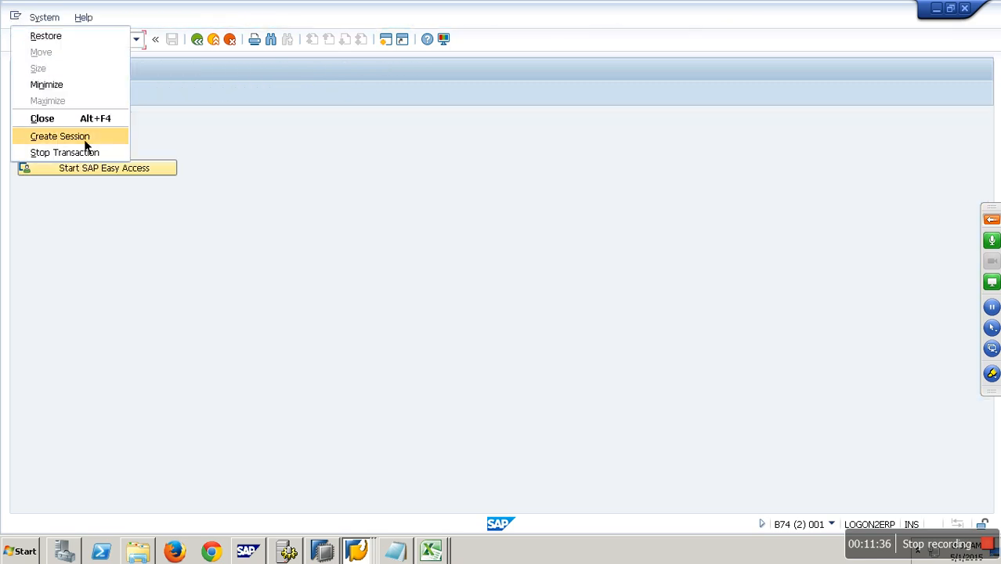
click(193, 107)
click(86, 45)
text(se)
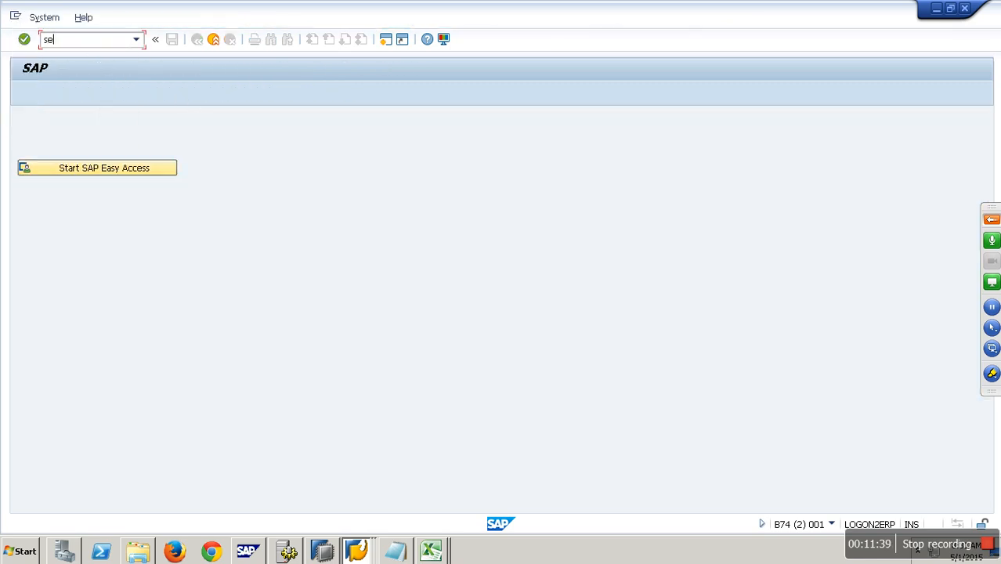
text(11)
key(Return)
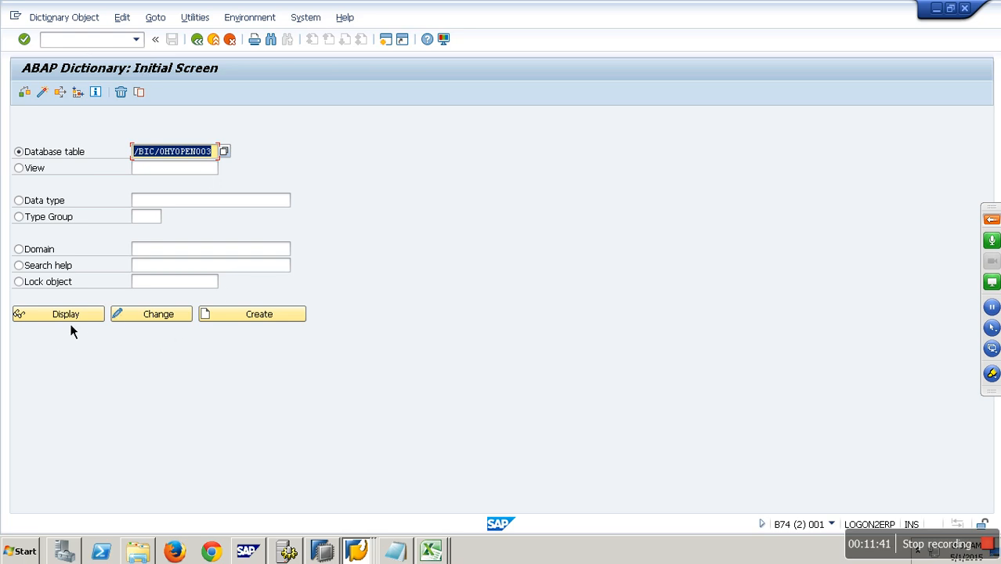
click(66, 315)
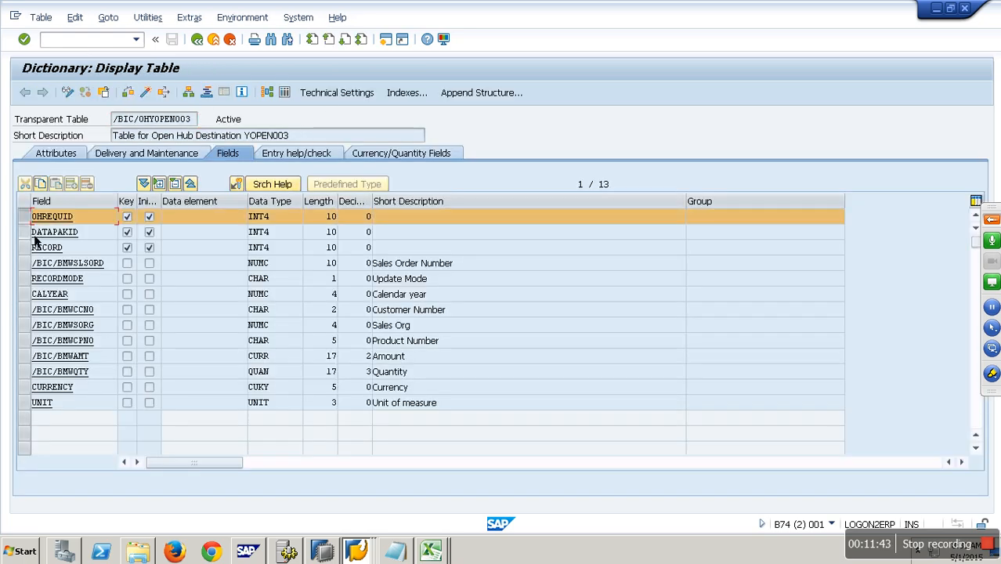
drag(35, 242, 35, 266)
click(287, 93)
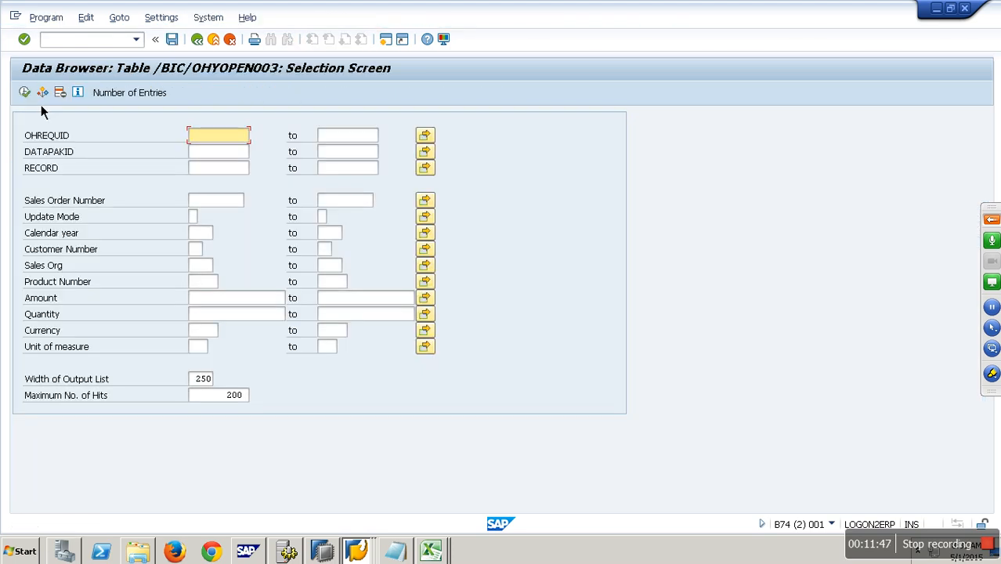
click(28, 95)
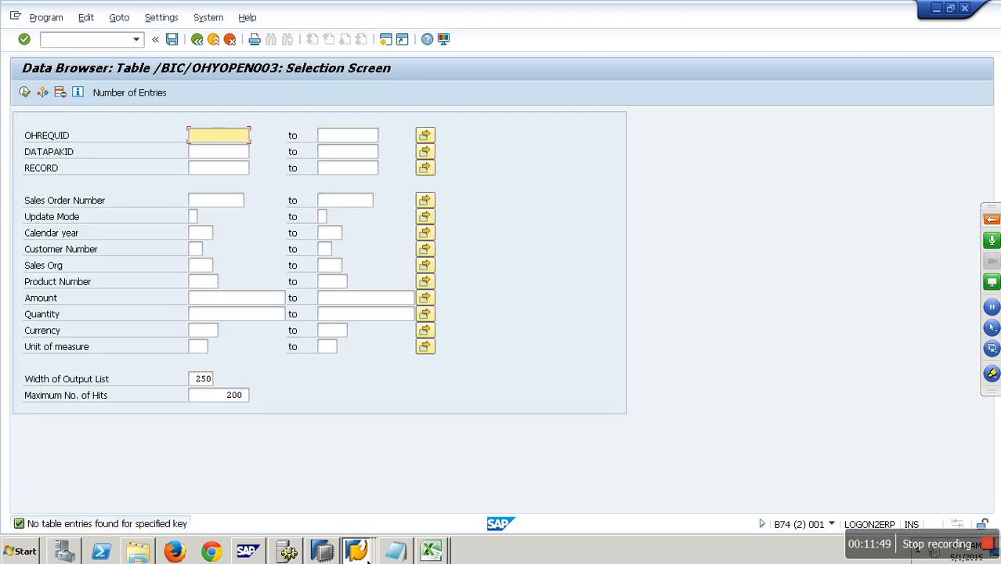
Step: Return to the DTP monitor and expand the No More Data Available processing node
click(365, 554)
click(363, 529)
click(366, 552)
click(354, 501)
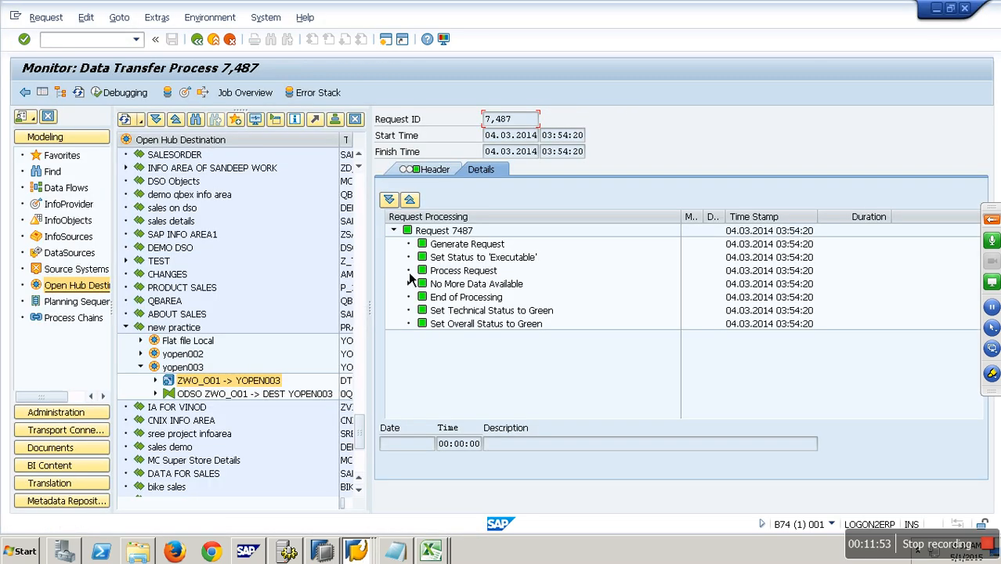
click(408, 284)
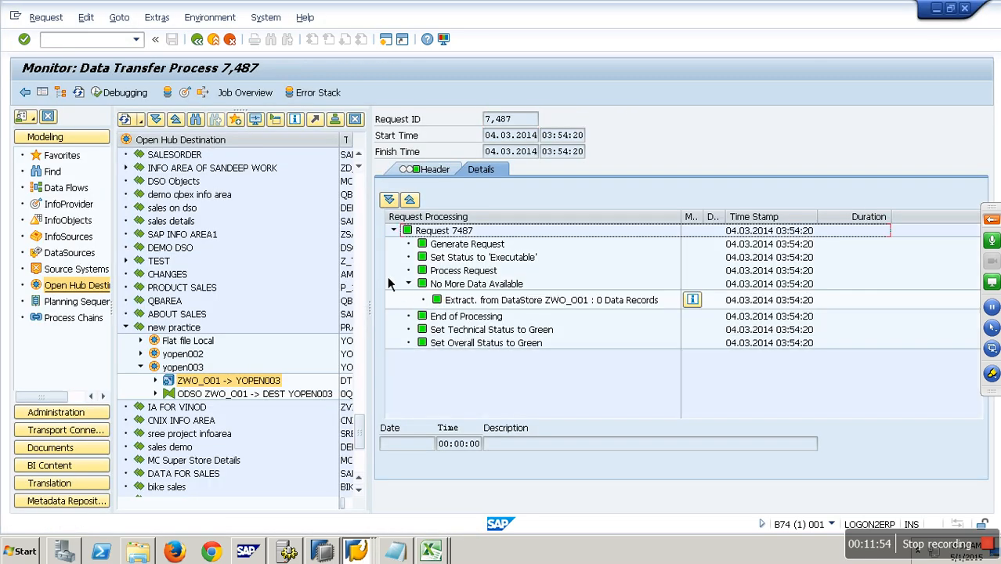
Step: Open Manage for DSO Demo Write Optimized and try deleting the yopen003 request from request 1351's where-used list
click(213, 38)
click(68, 205)
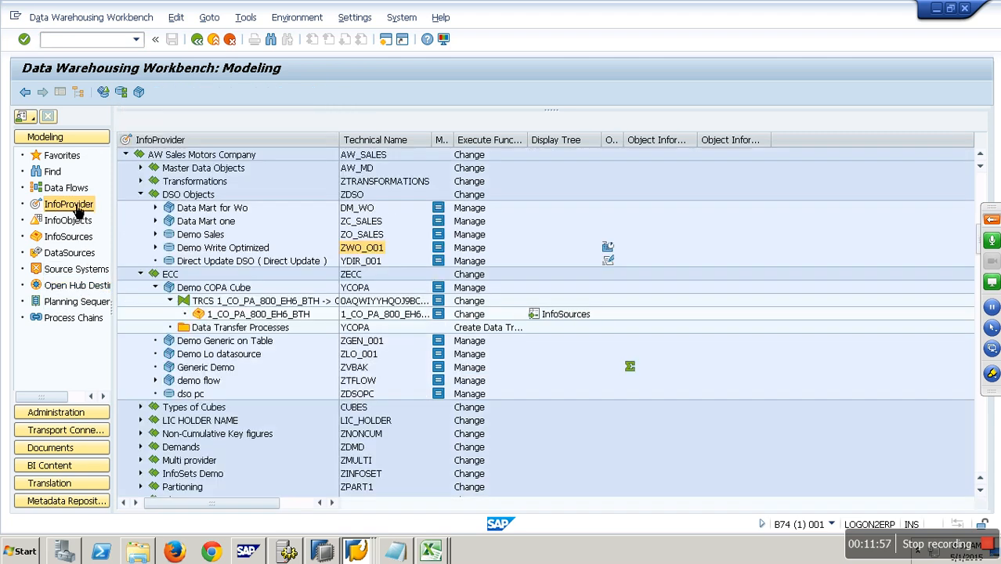
right_click(227, 249)
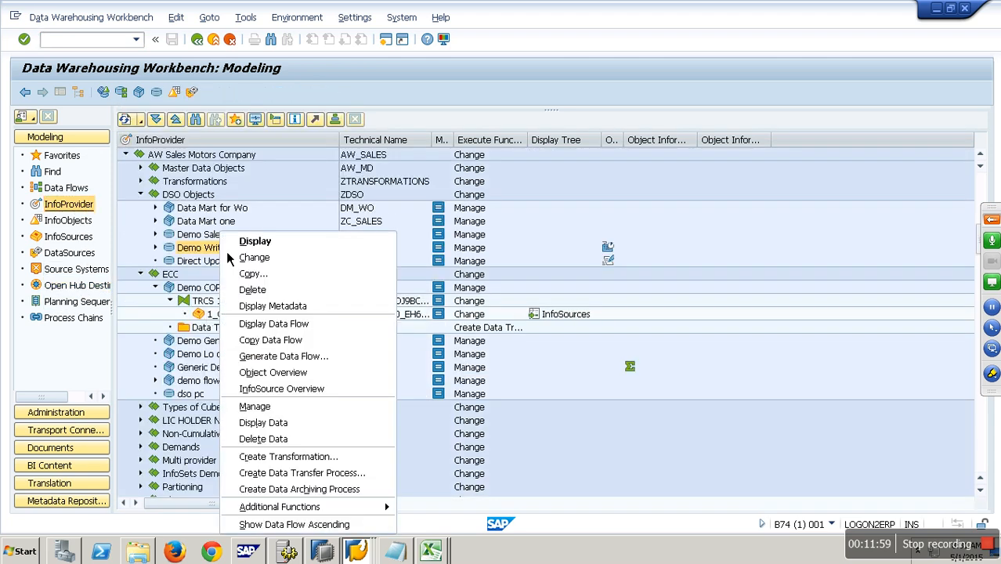
click(272, 410)
click(476, 296)
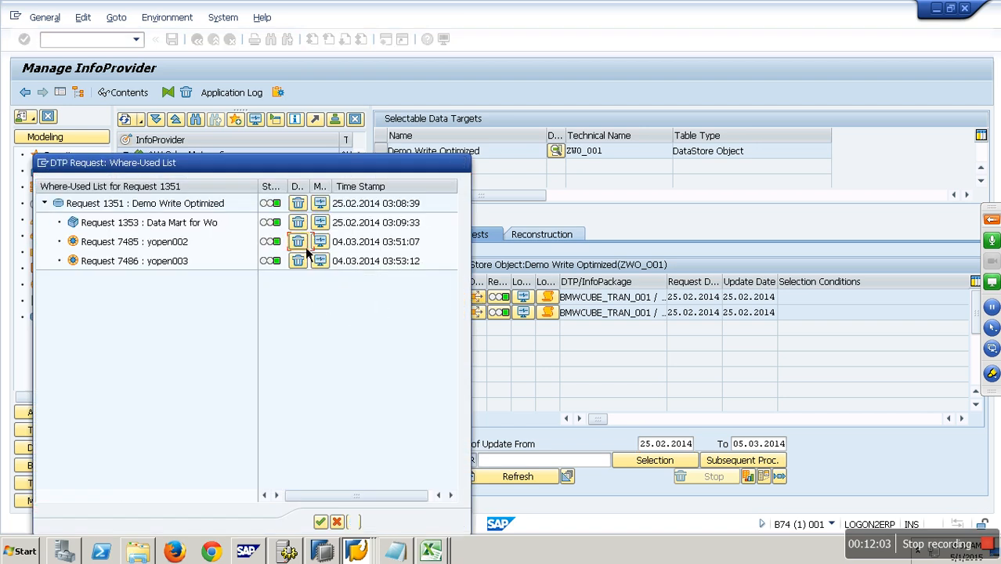
click(298, 261)
click(232, 289)
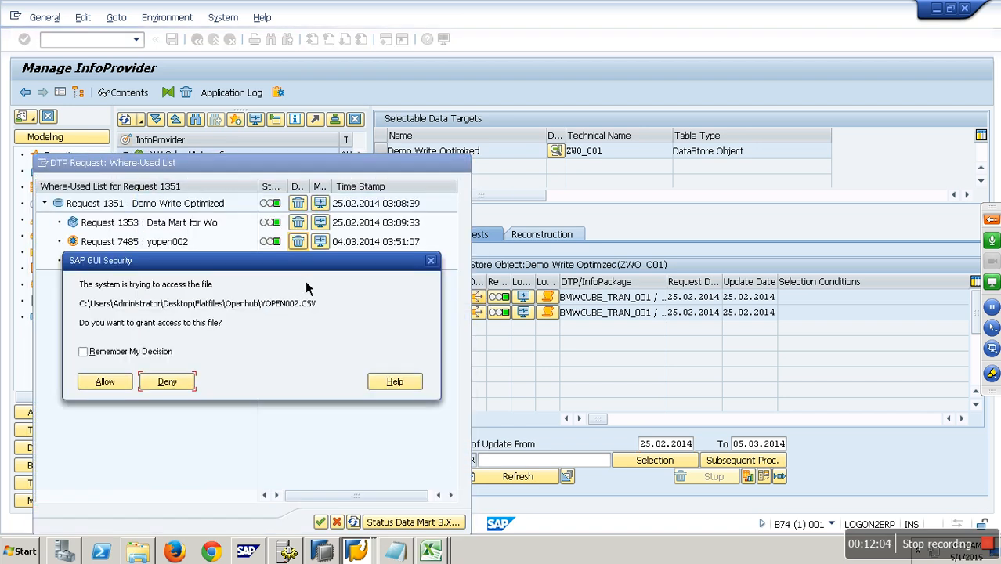
Step: Allow SAP GUI file access with Remember My Decision checked, then leave the runtime error screen
click(112, 357)
click(108, 382)
click(83, 351)
click(107, 381)
click(83, 351)
click(105, 381)
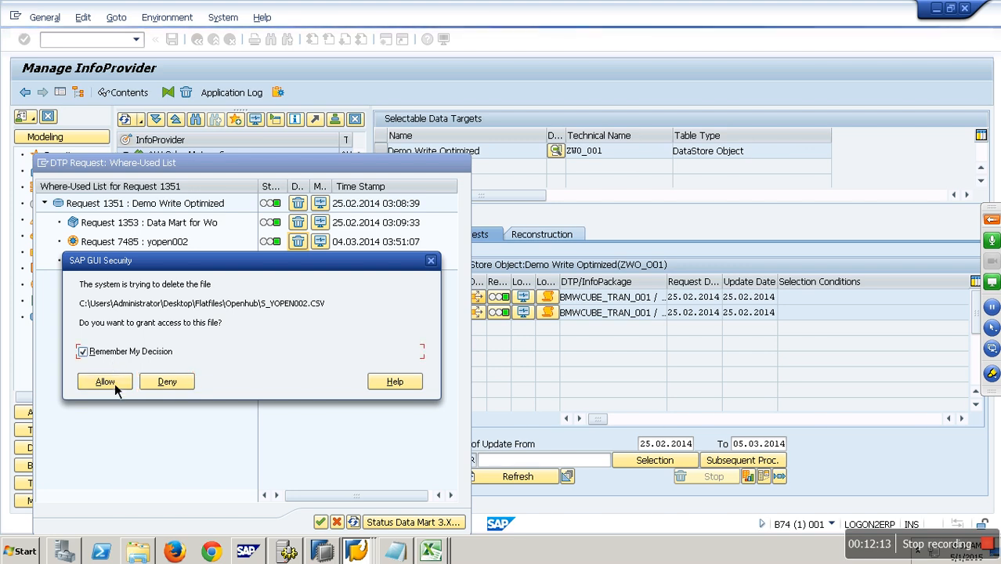
click(115, 382)
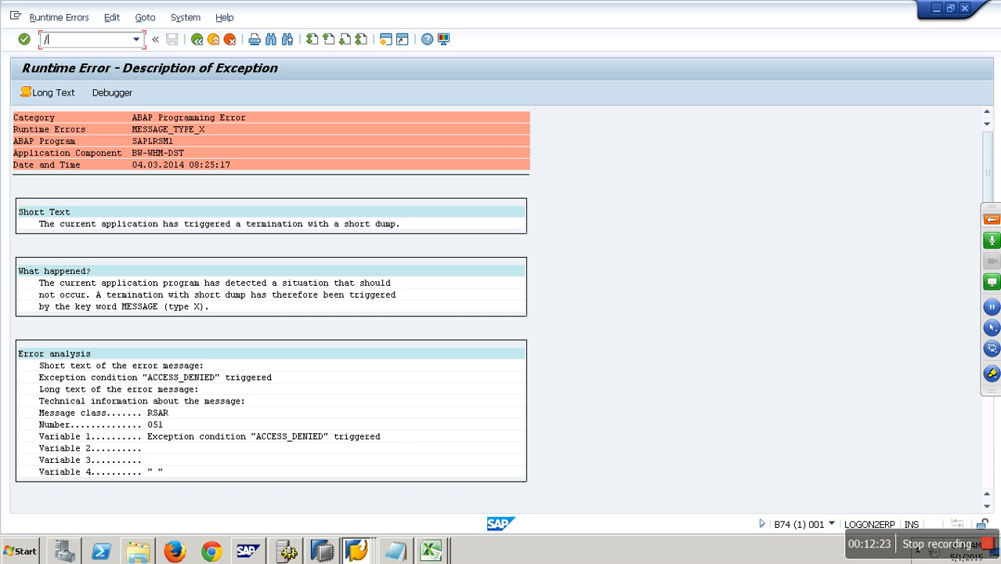
key(Return)
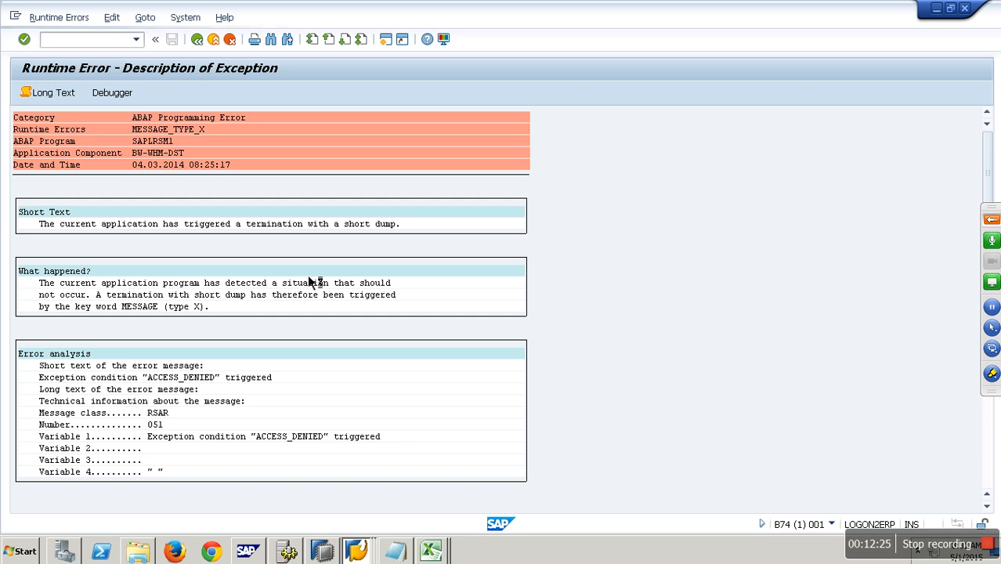
Step: Reopen Manage for Demo Write Optimized and delete the yopen003 request from request 1345's where-used list
right_click(240, 156)
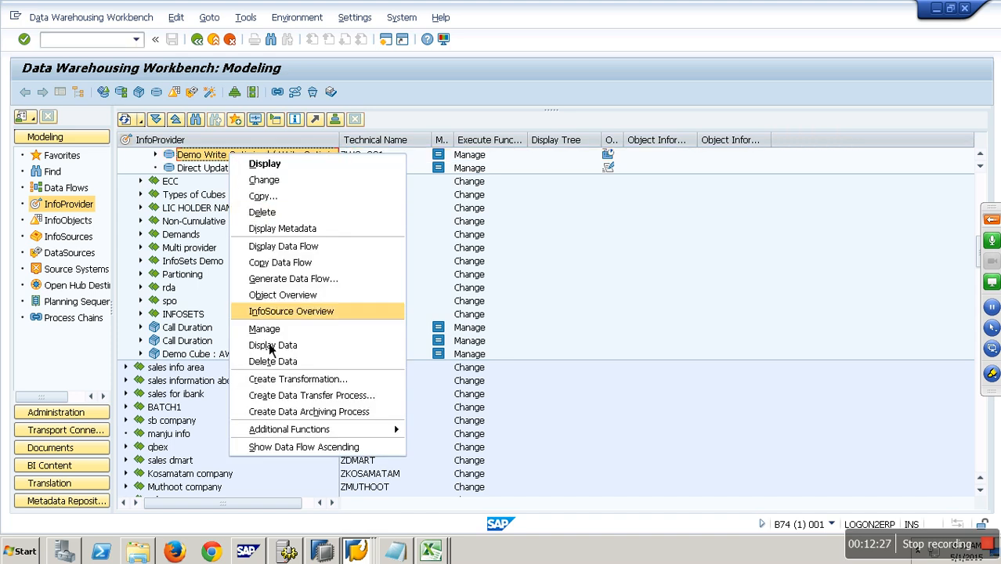
click(271, 342)
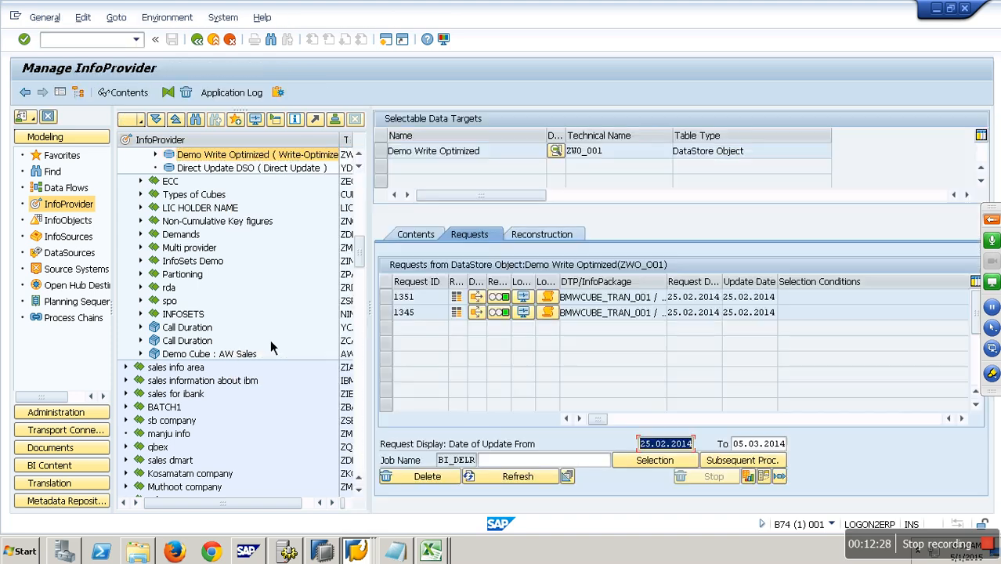
click(478, 315)
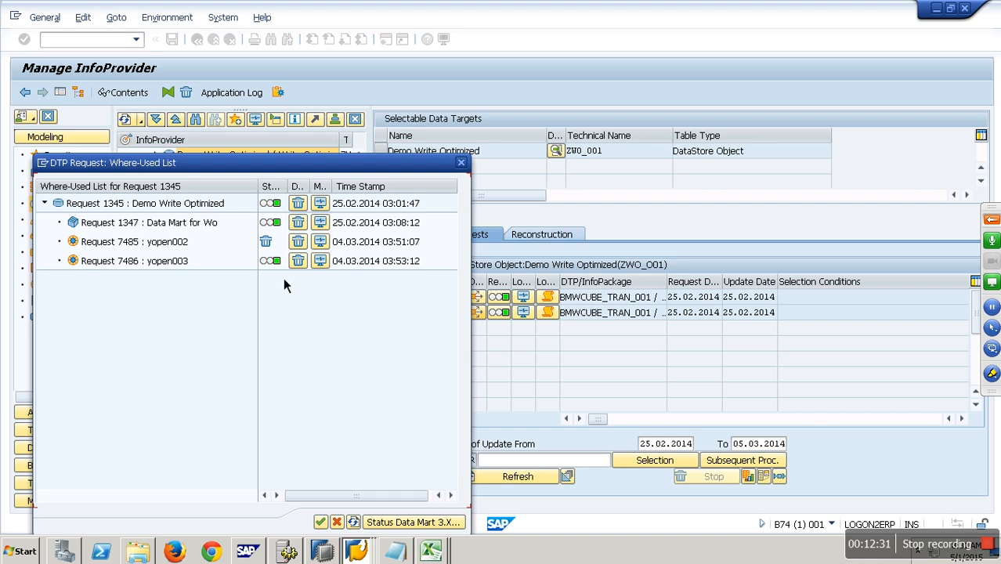
click(300, 260)
click(240, 296)
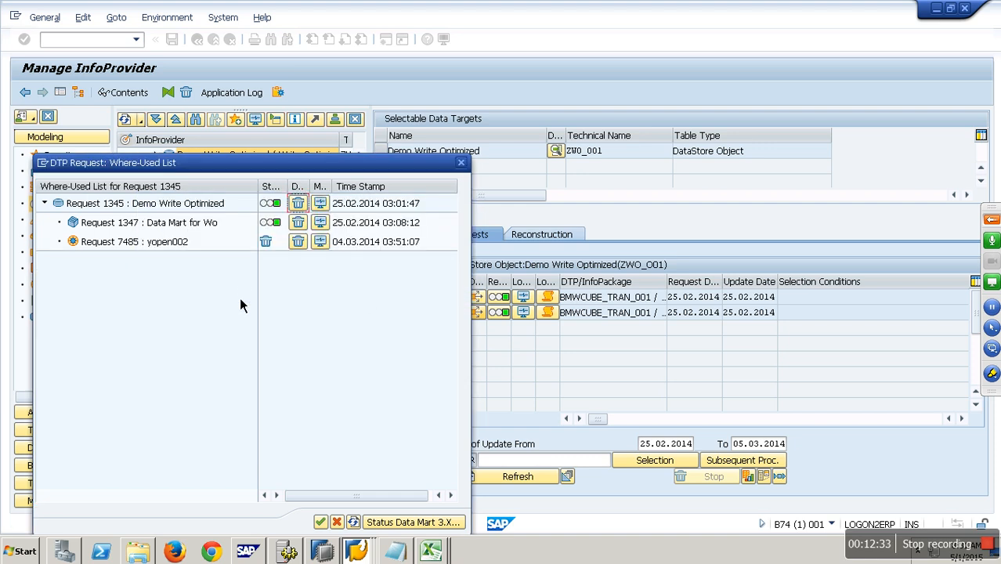
click(320, 522)
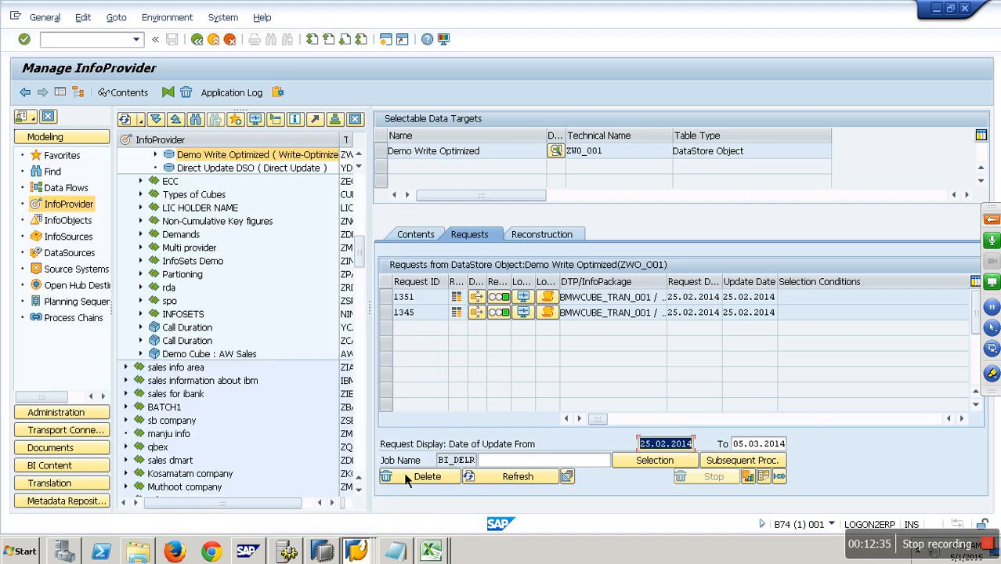
Step: Delete the yopen002 request from request 1351's where-used list, confirming, then return via /nrsa1
click(482, 313)
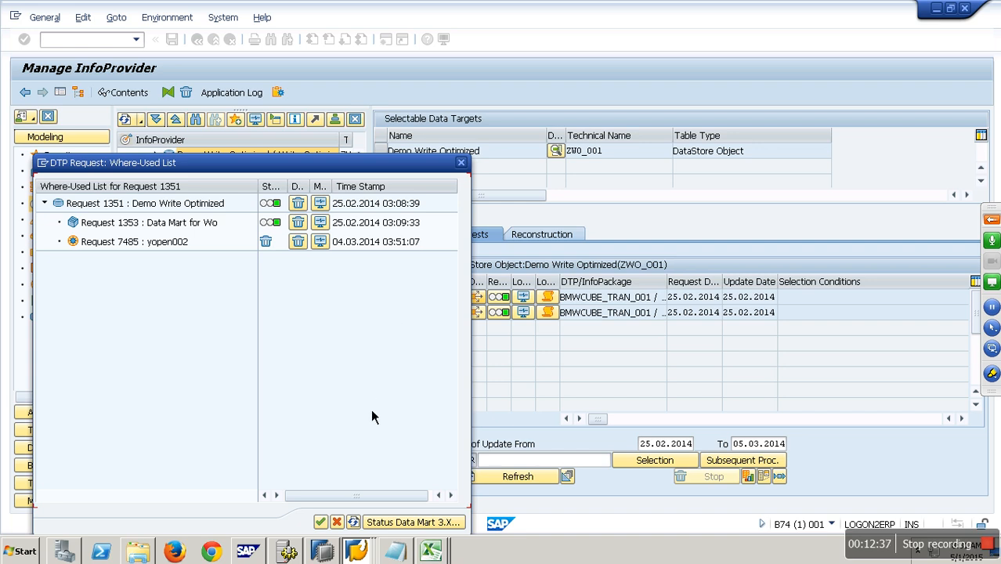
click(301, 244)
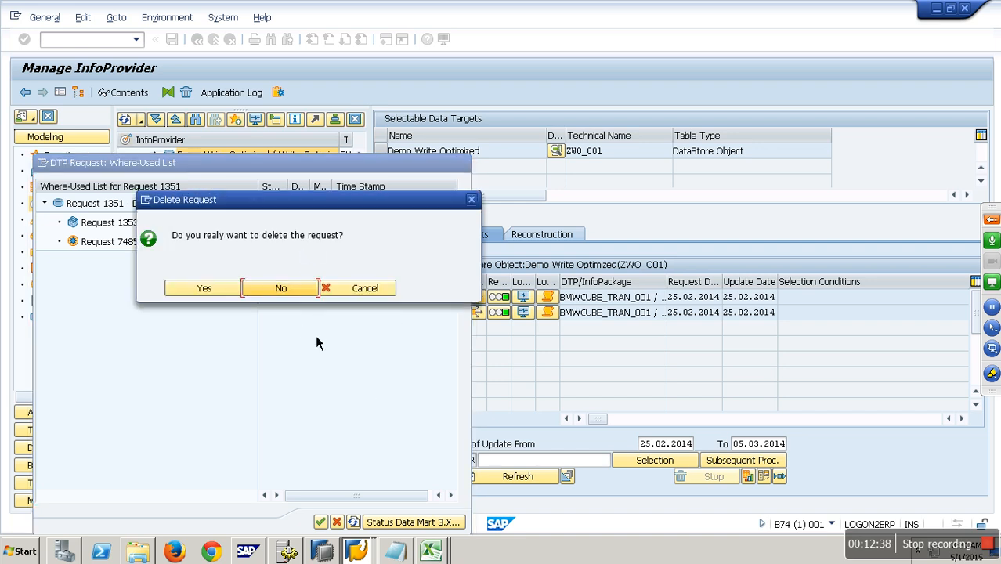
click(228, 290)
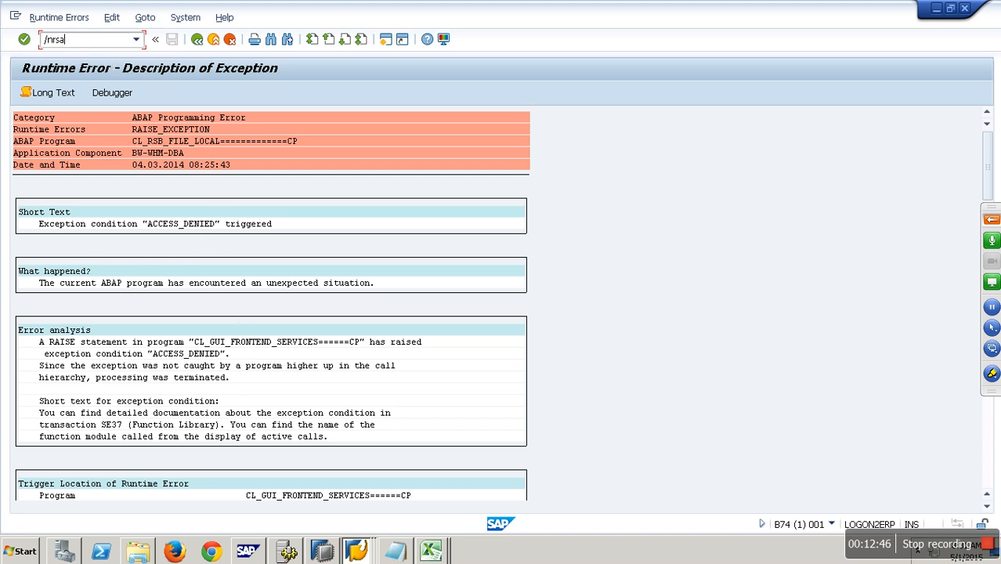
key(Return)
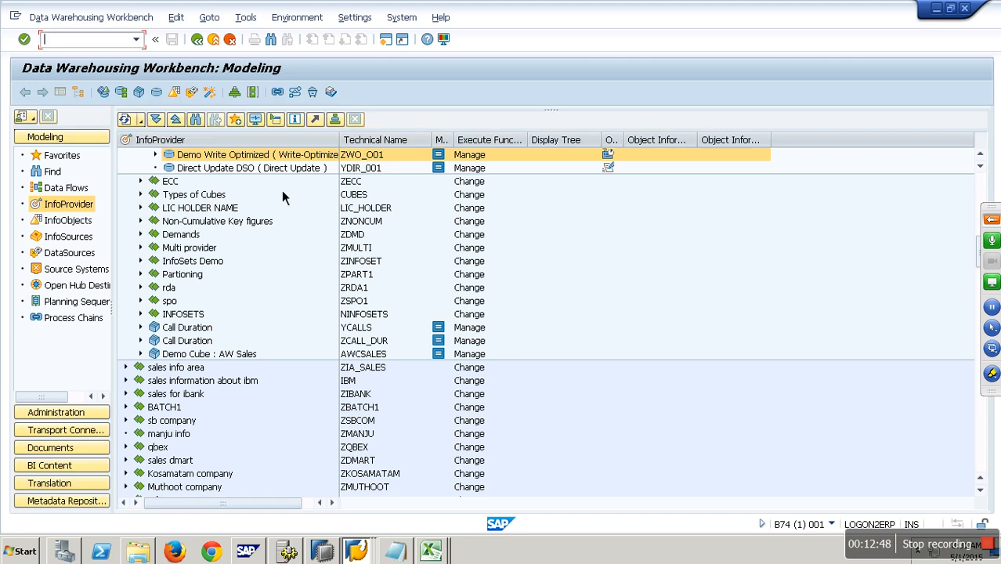
Step: Open Manage for Demo Write Optimized and review the where-used list of request 1351
right_click(237, 161)
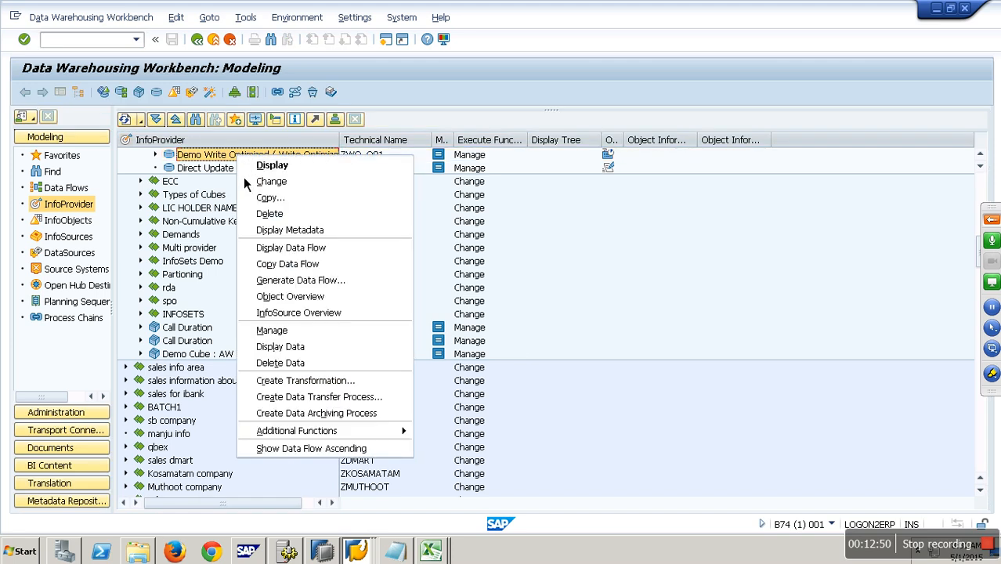
click(292, 333)
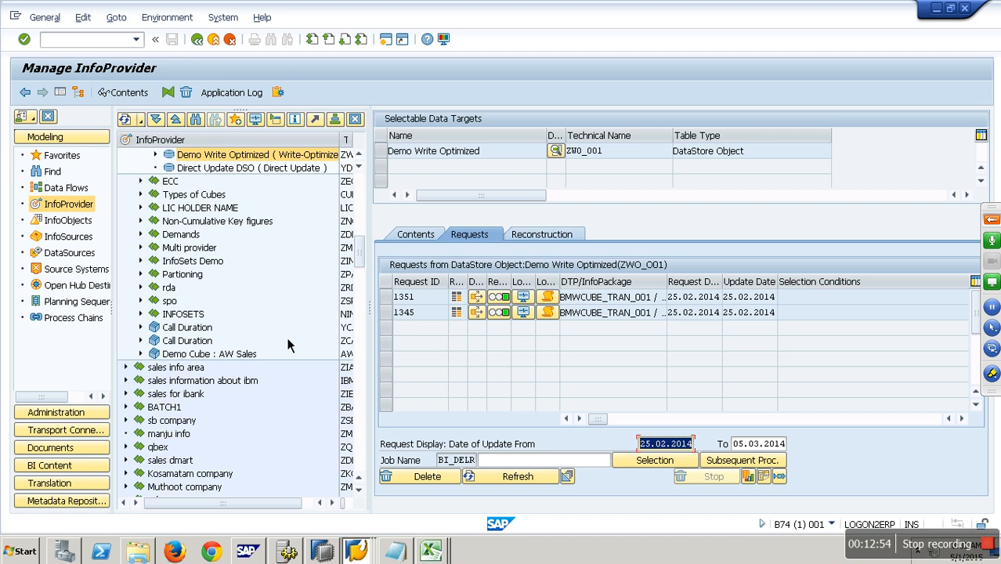
click(476, 296)
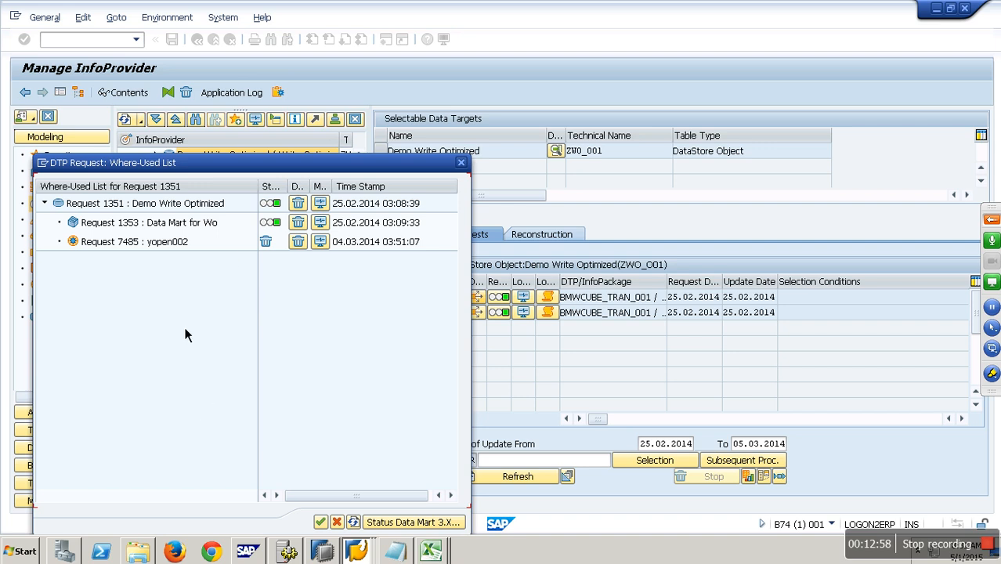
click(460, 163)
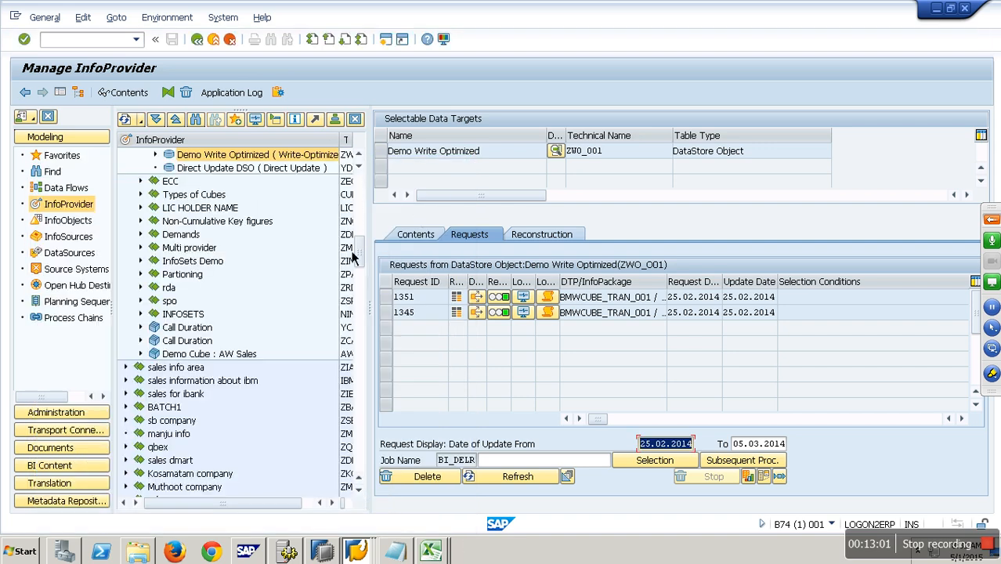
Step: Execute the DTP ZWO_O01 -> YOPEN003 under open hub yopen003 and open its request monitor details
click(72, 285)
key(F3)
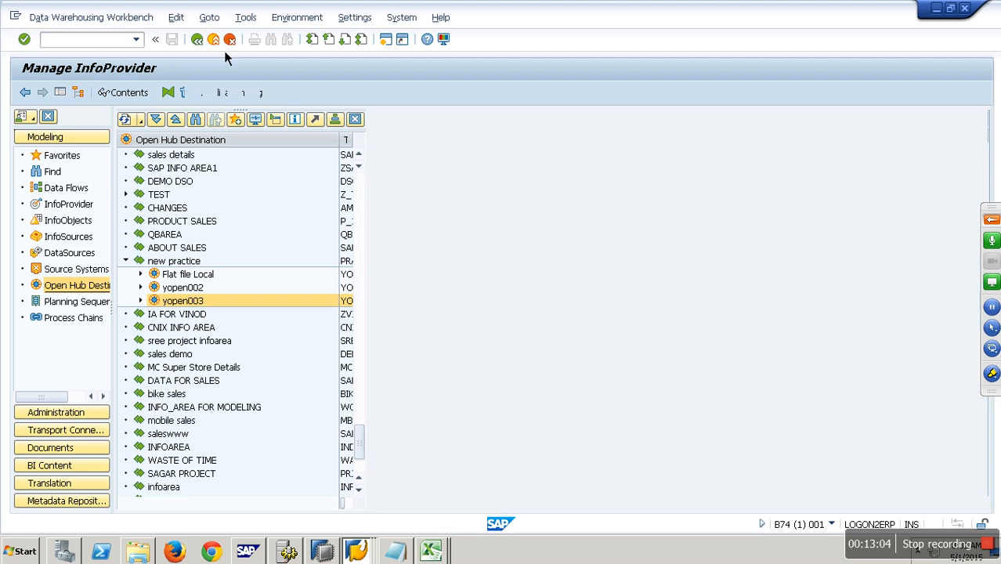
click(141, 300)
double_click(229, 314)
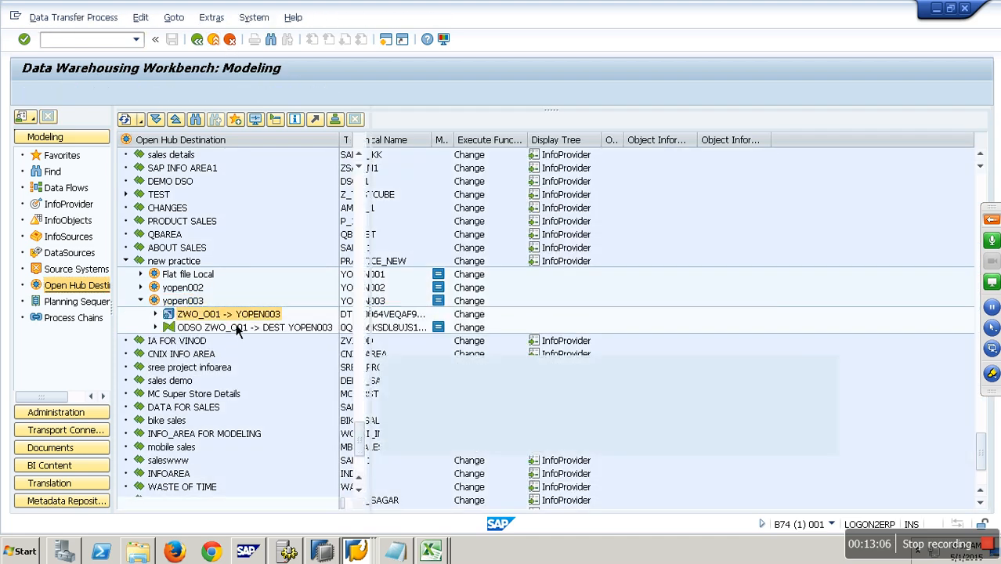
click(705, 346)
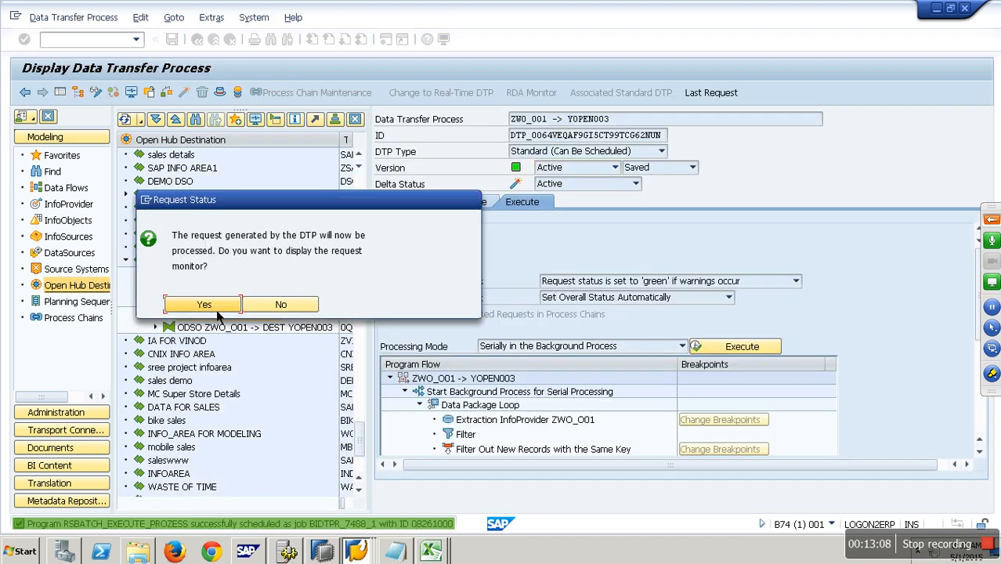
click(218, 306)
click(475, 285)
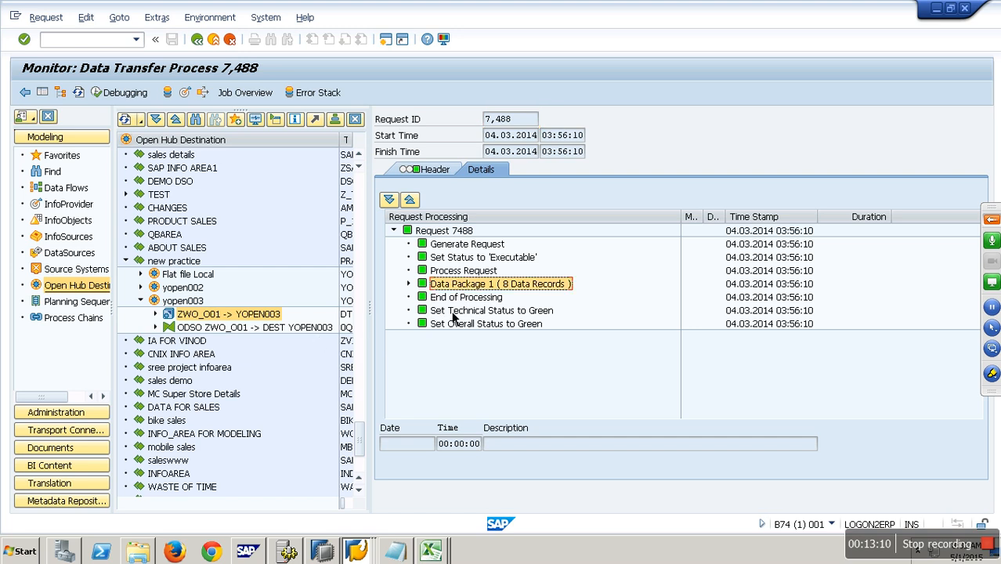
Step: Display the contents of table /BIC/OHYOPEN003 in the Data Browser, then return to its selection screen
click(356, 551)
click(356, 520)
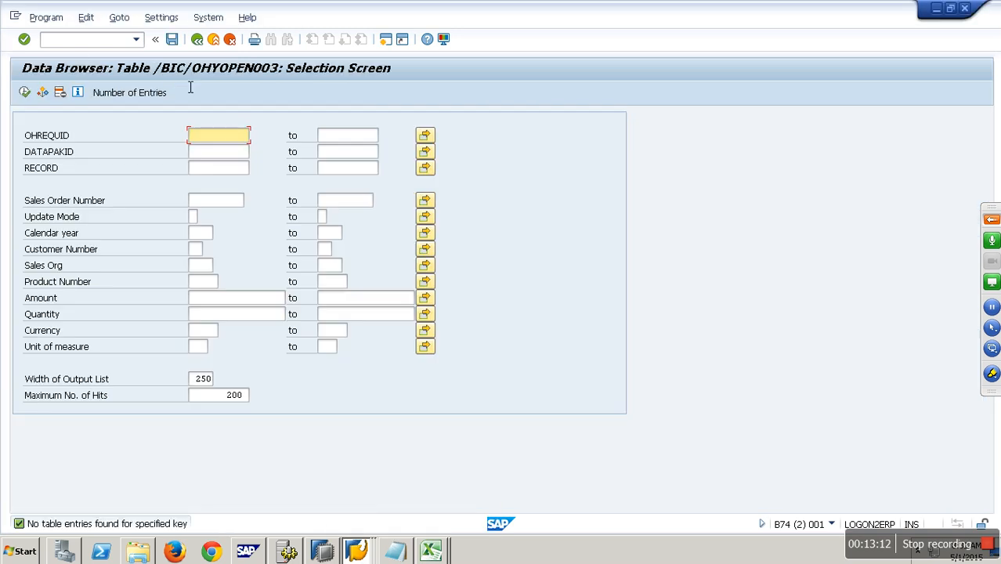
click(26, 94)
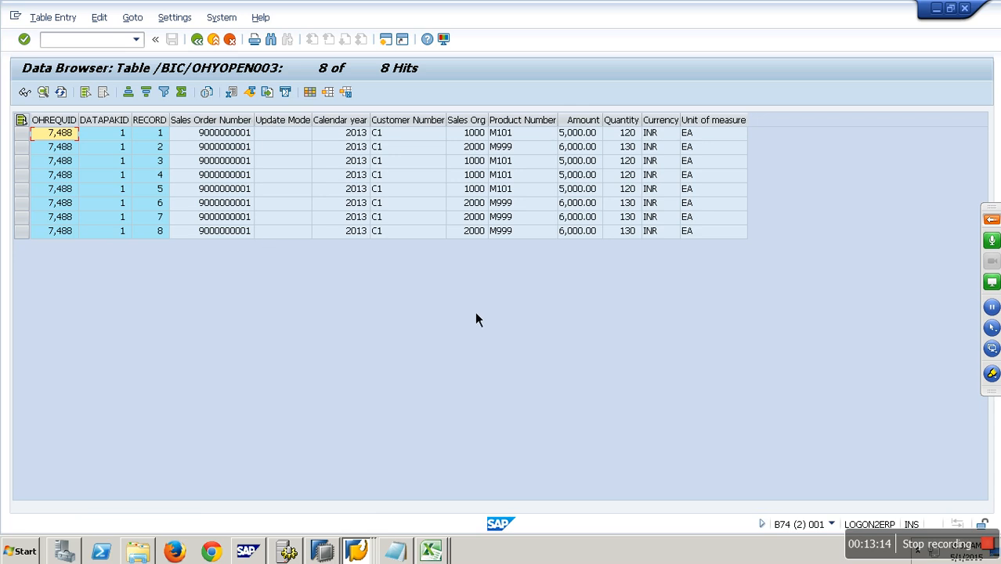
drag(67, 131, 164, 133)
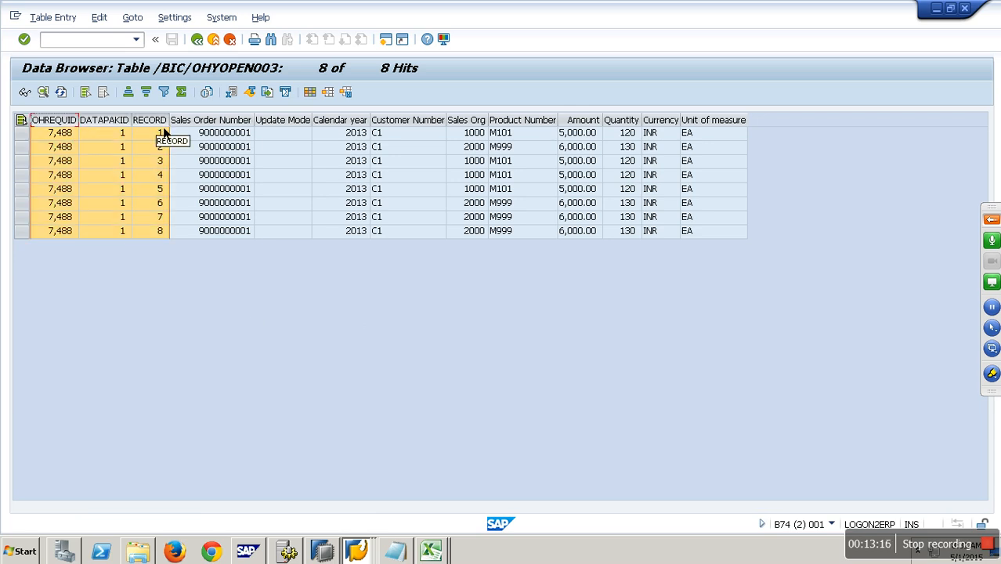
click(213, 39)
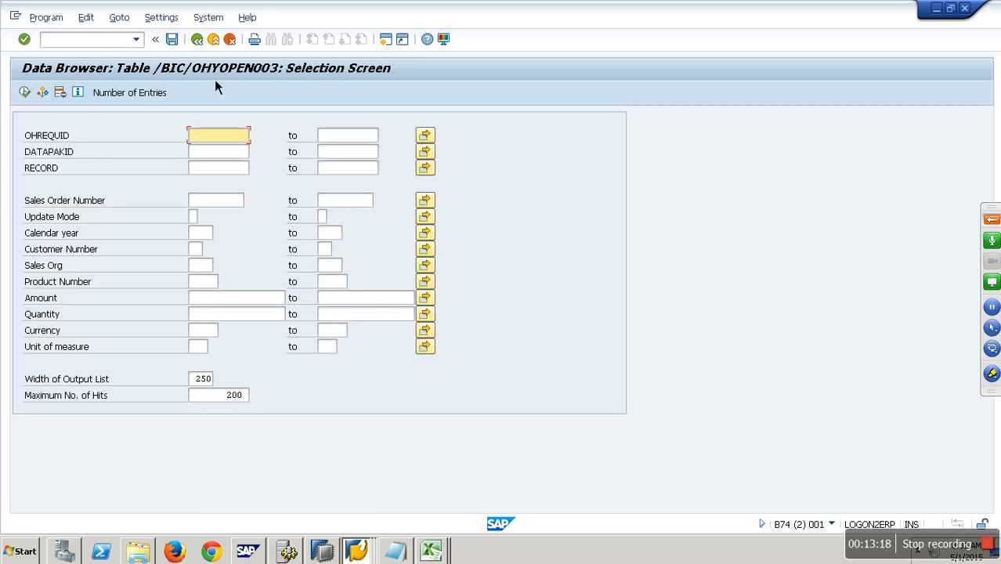
Step: Launch SAP Data Services Designer from the SAP Data Services 4.2 program group
click(288, 552)
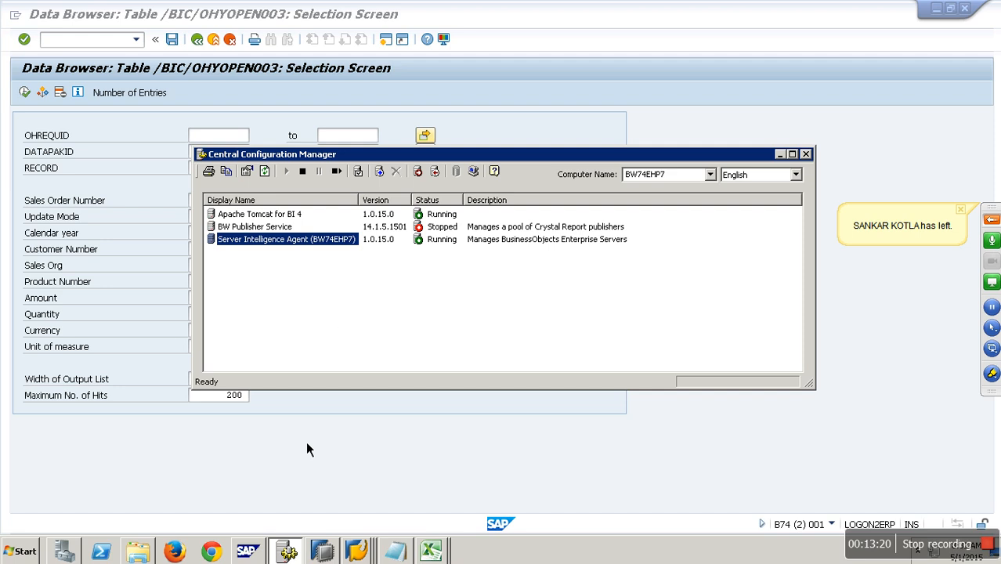
click(264, 170)
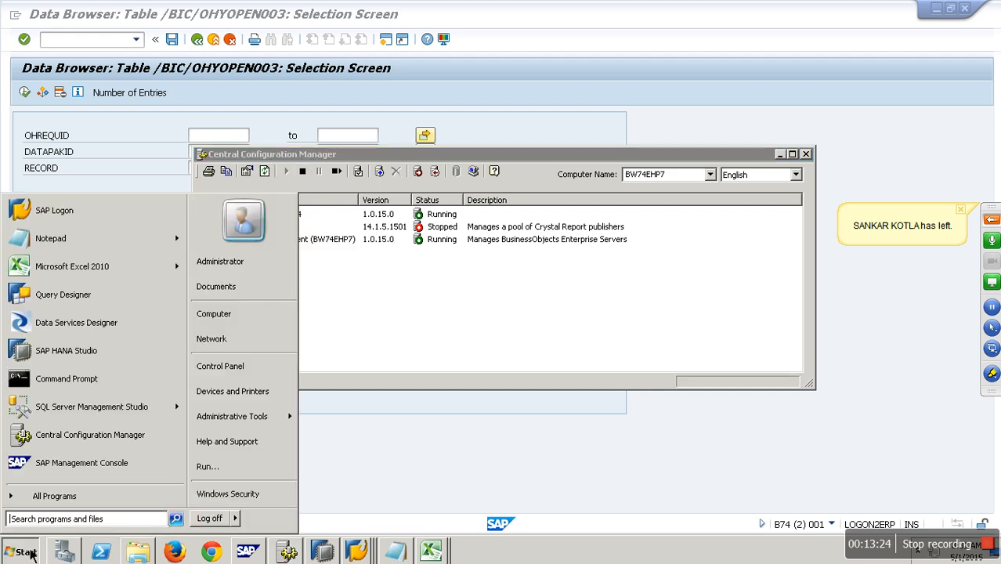
click(95, 507)
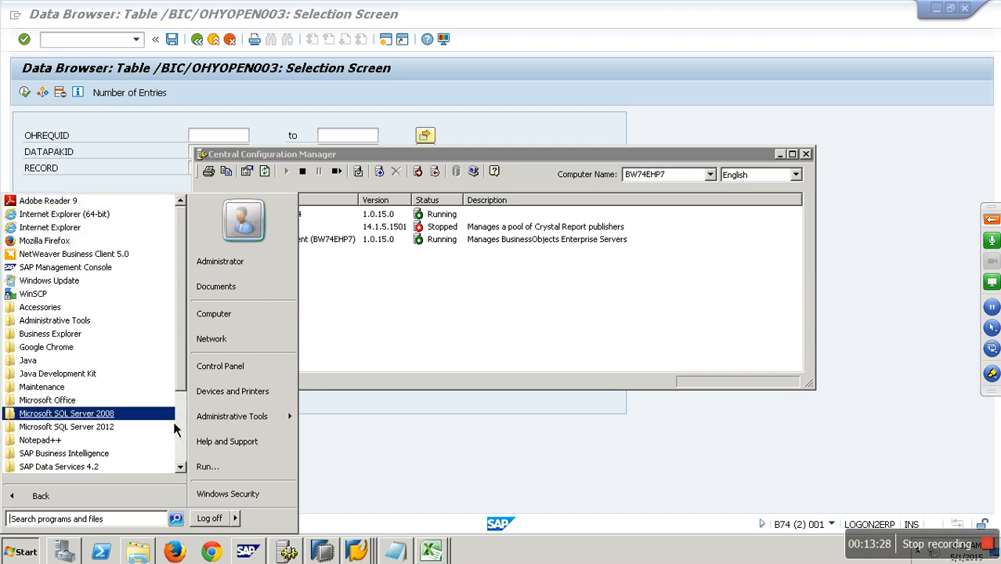
scroll(180, 455, down, 3)
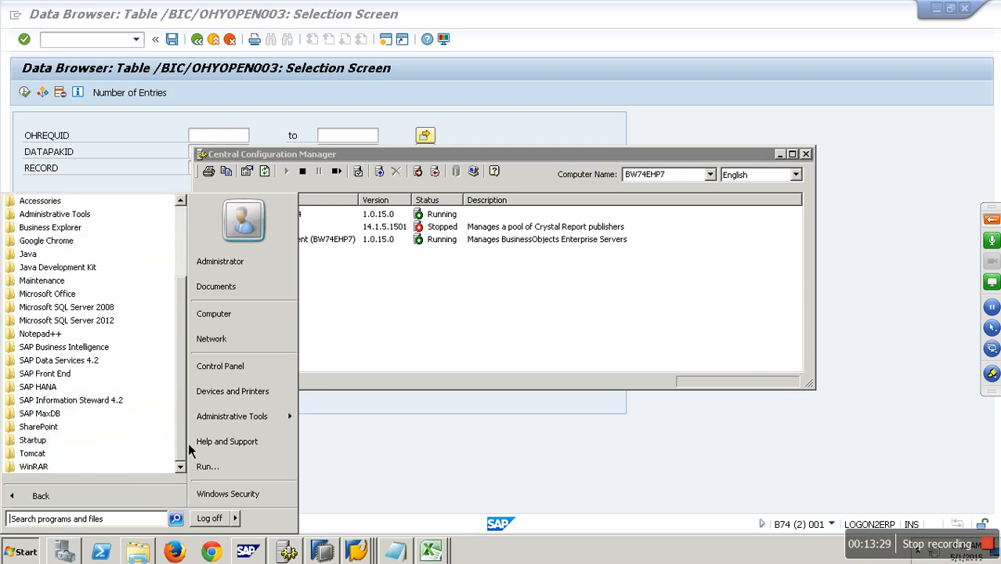
click(93, 366)
click(108, 376)
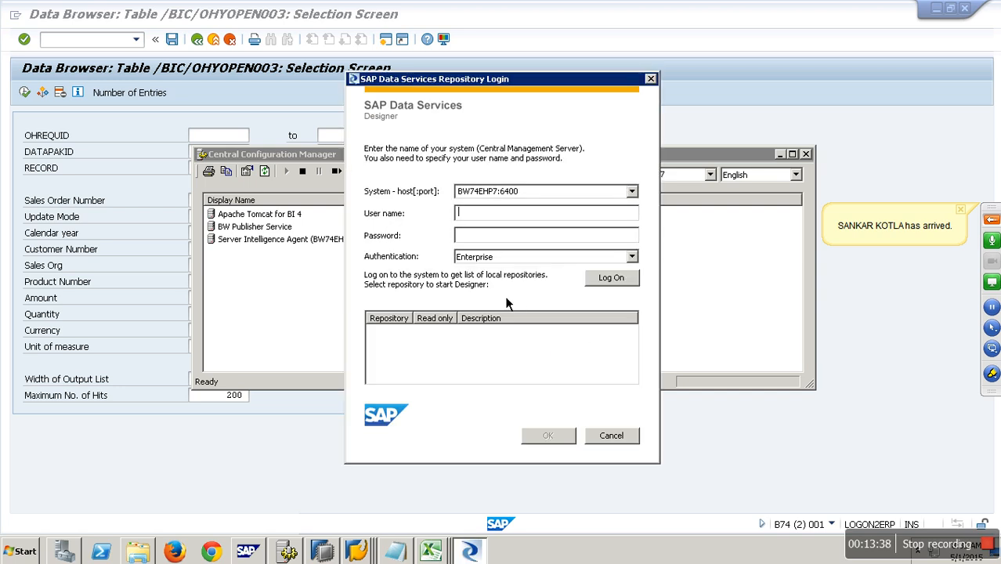
Step: Log on to the Data Services system with the user name and password, and open repository HANA with its repository password
text(hana)
text(h)
text(•••••)
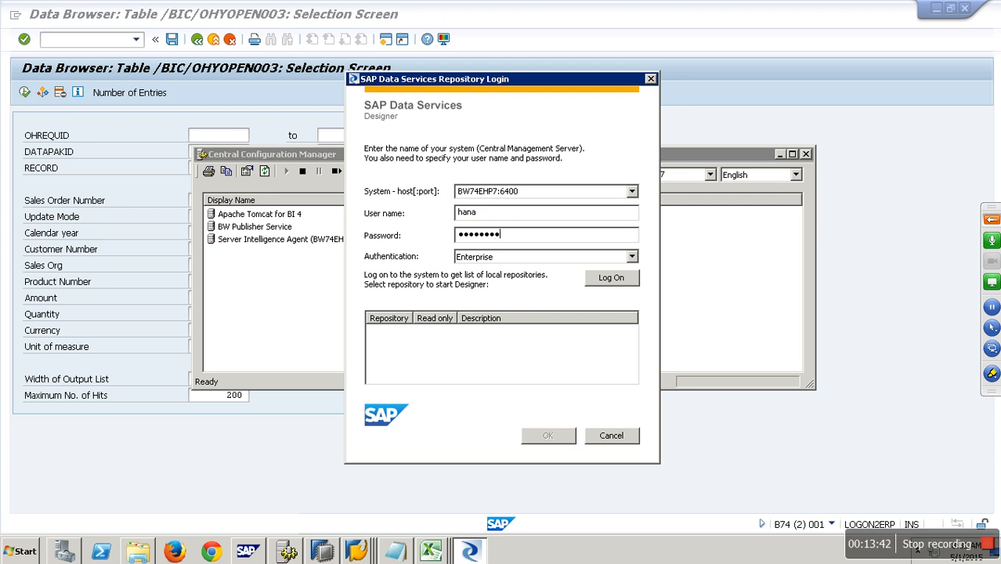
click(626, 282)
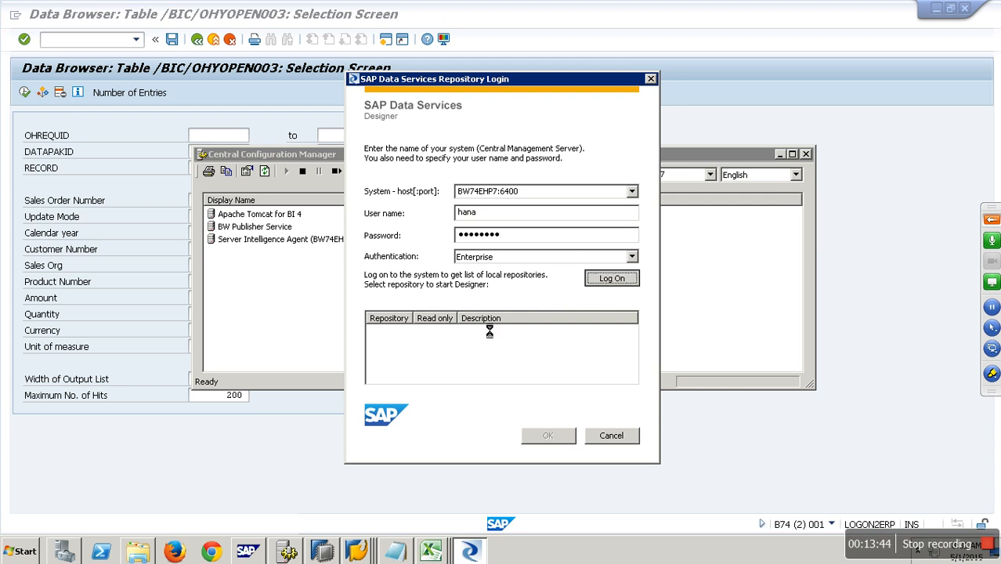
double_click(403, 377)
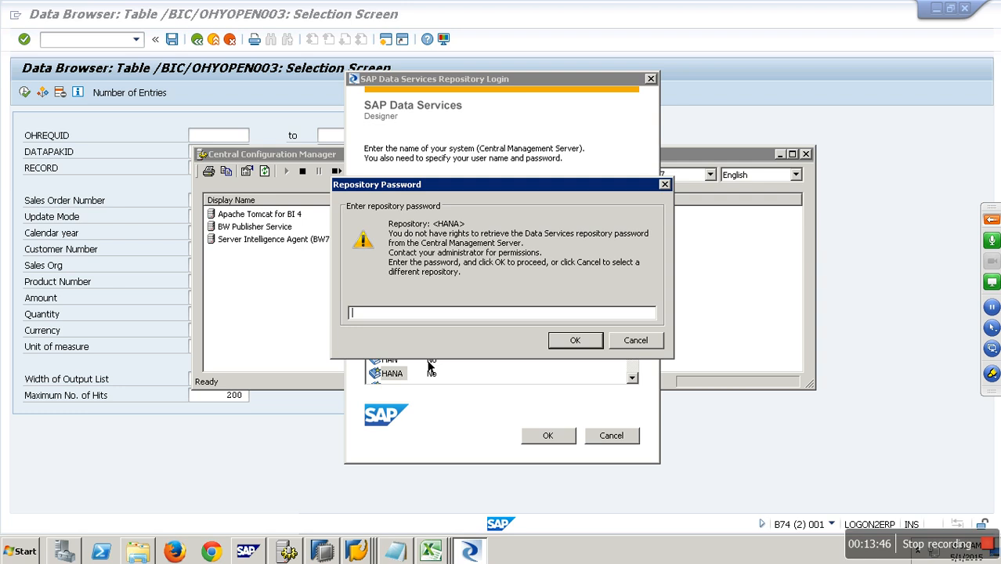
text(p)
key(Return)
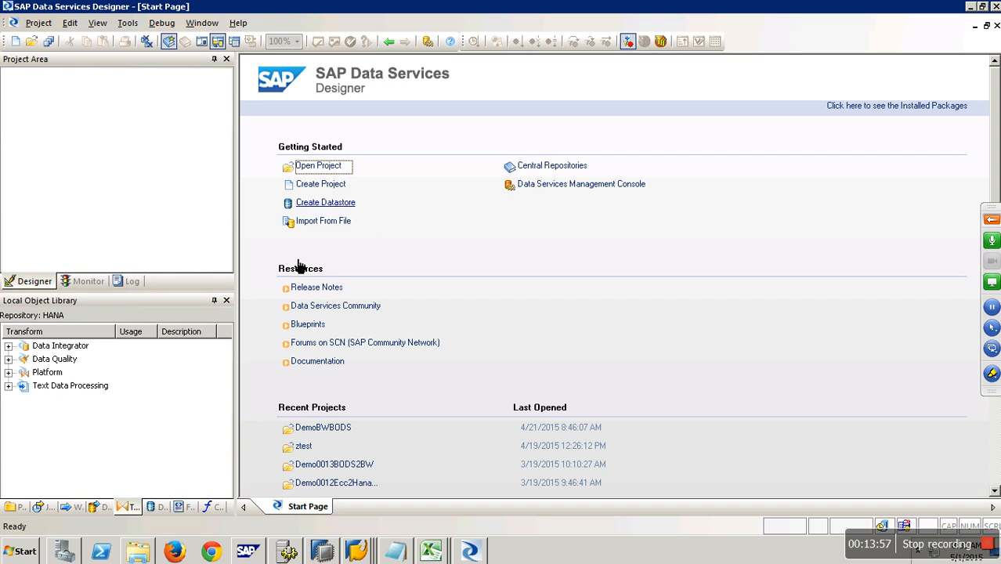
Step: Show the datastores in the local object library and expand DS_S_BW
click(156, 507)
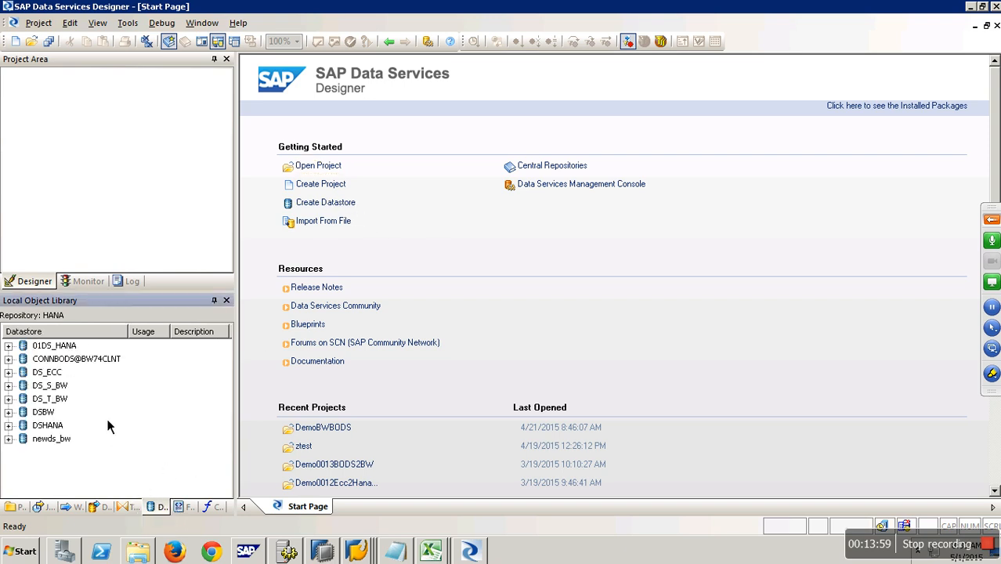
double_click(24, 386)
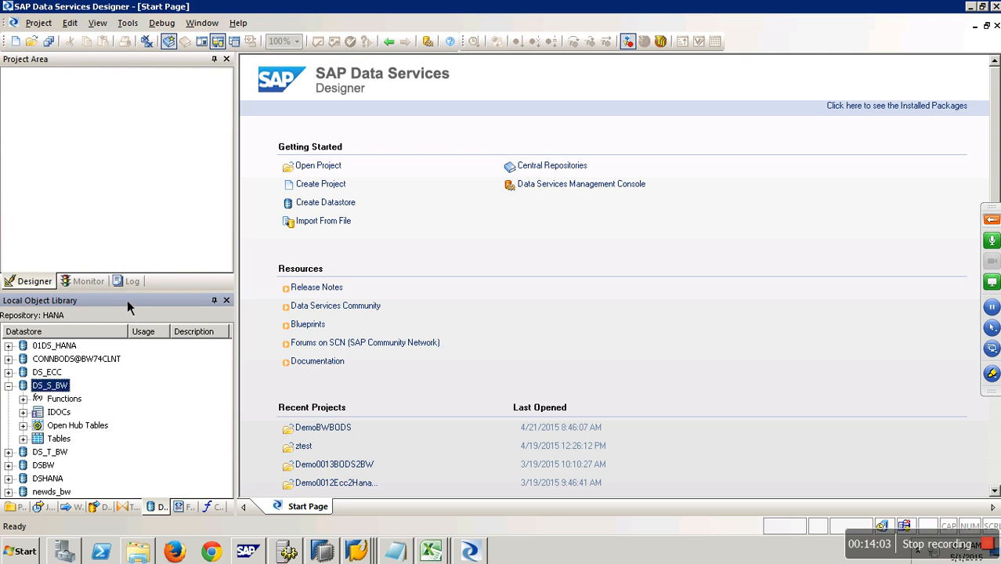
drag(147, 292, 156, 198)
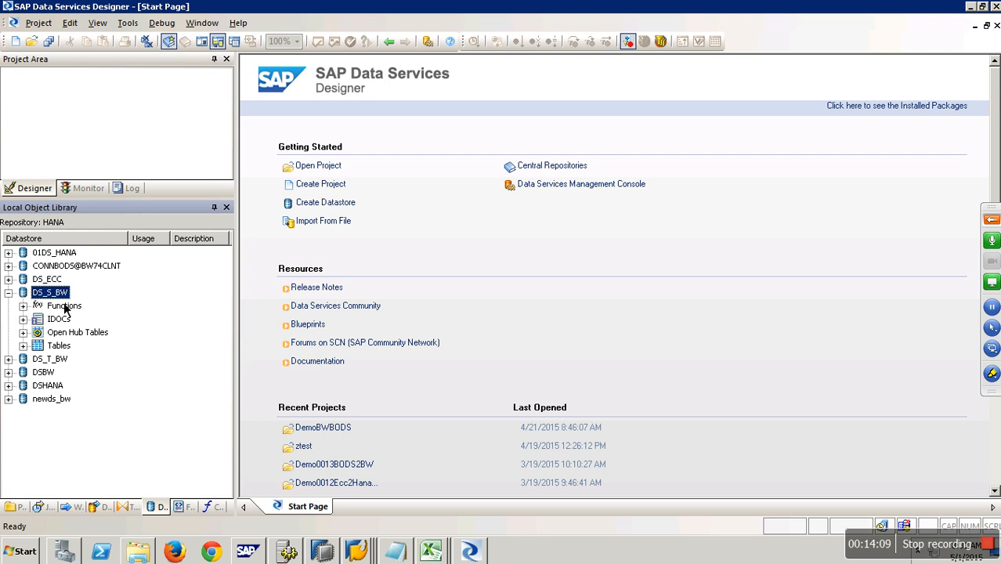
right_click(134, 361)
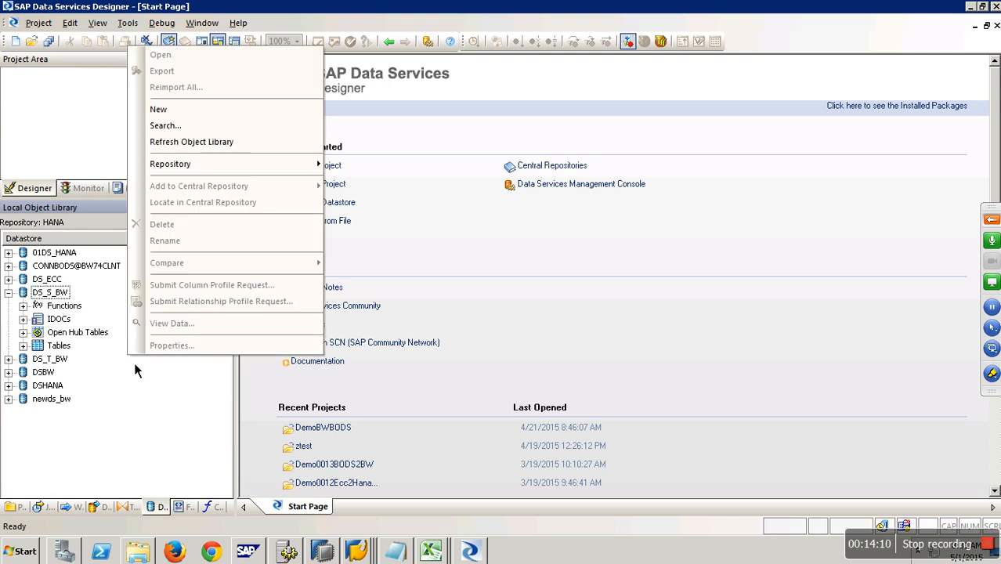
click(188, 112)
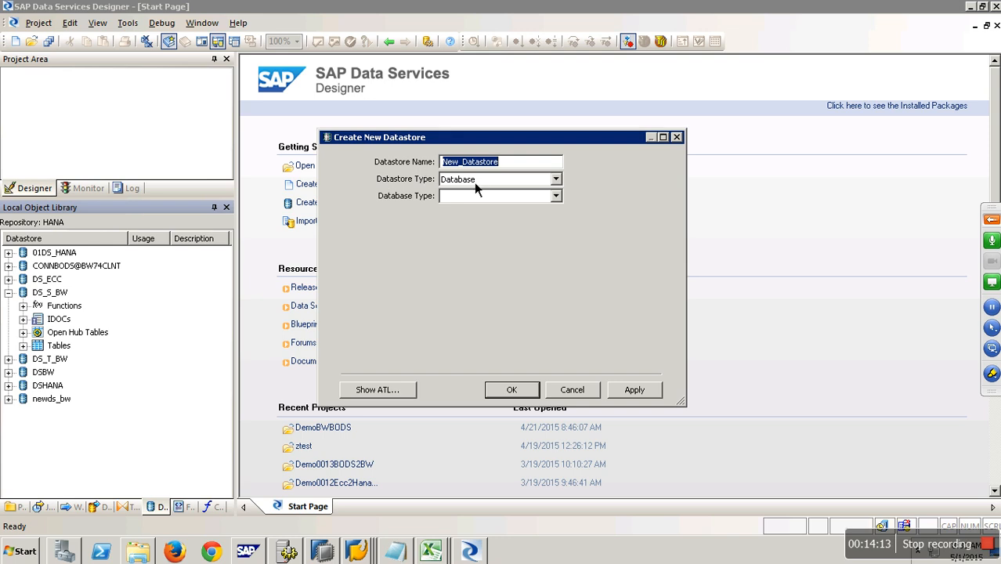
click(474, 182)
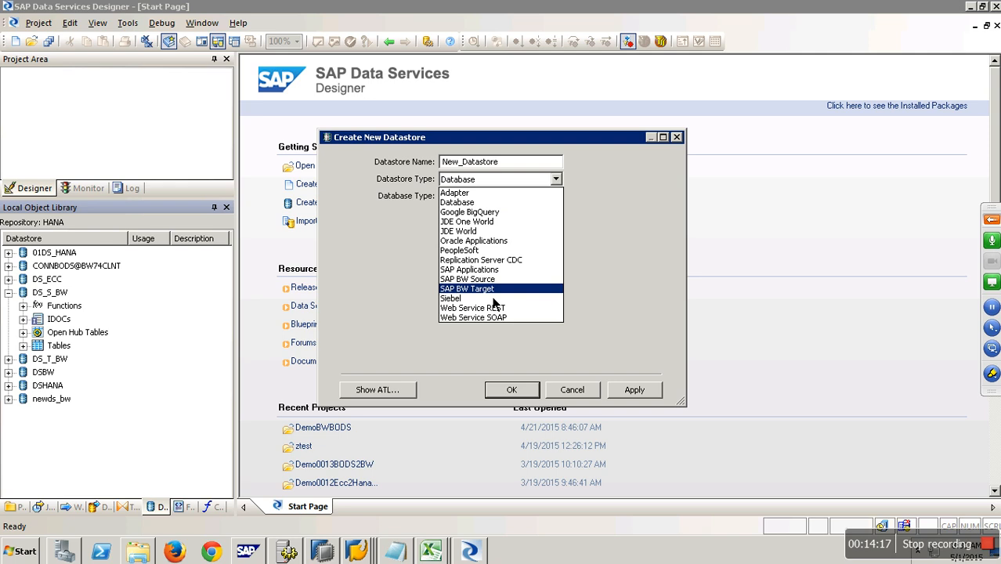
click(581, 400)
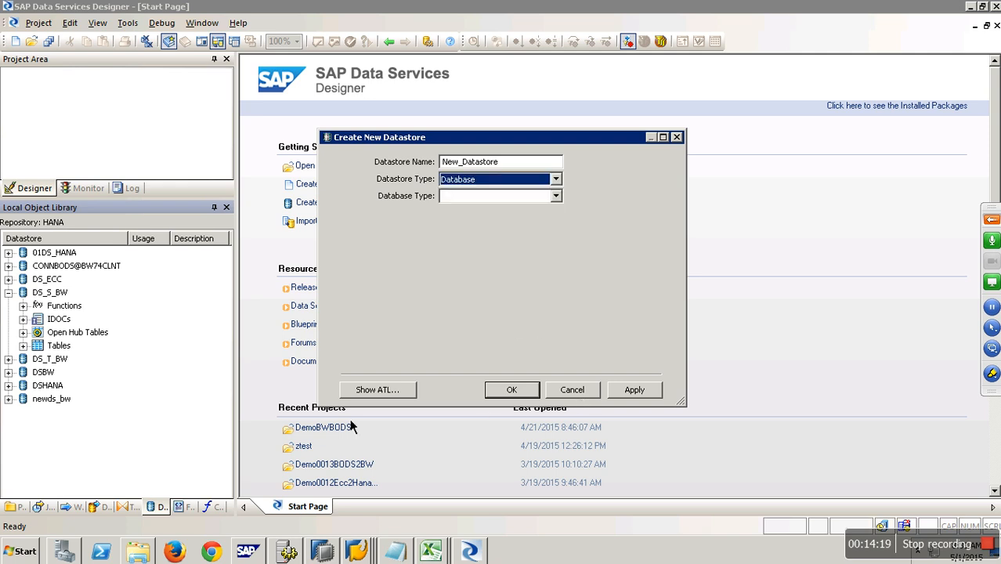
click(571, 390)
Step: Start an Import By Name for the Open Hub Tables of datastore DS_S_BW
click(84, 337)
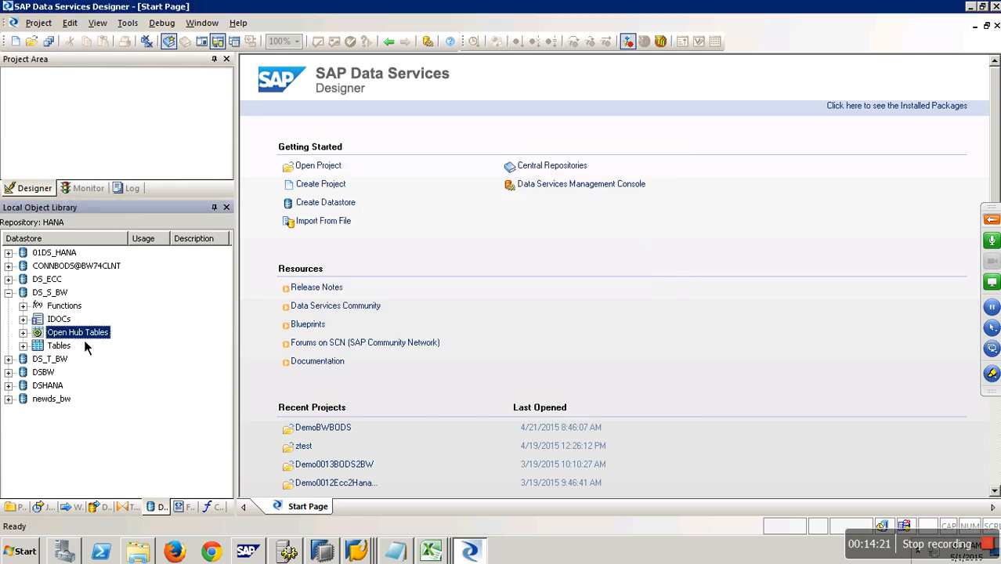
click(23, 332)
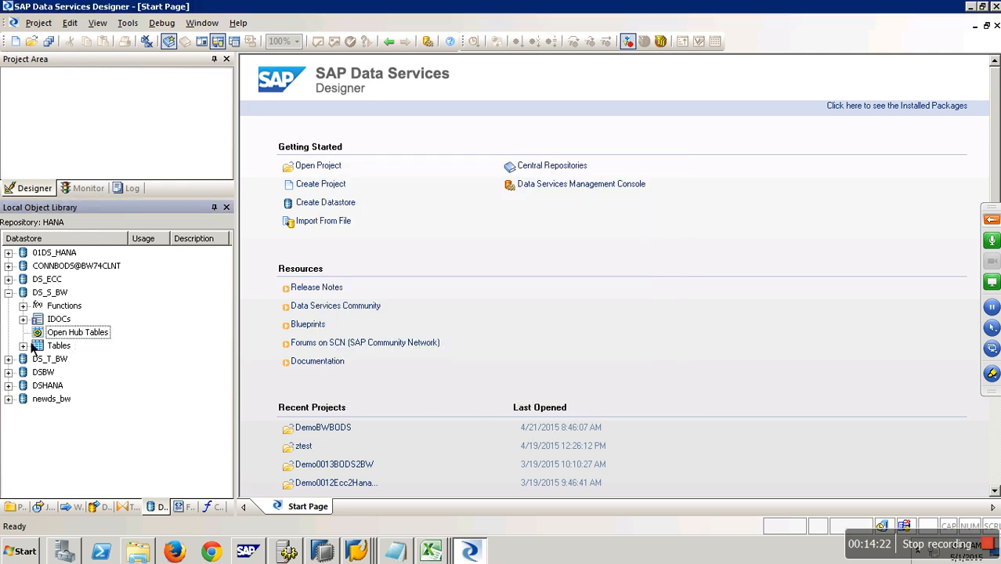
right_click(84, 336)
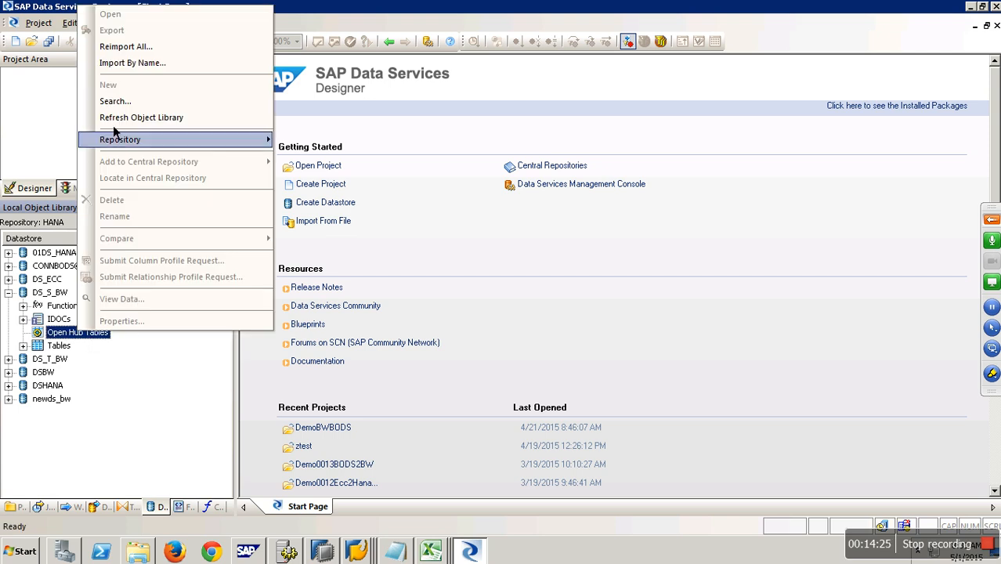
click(133, 63)
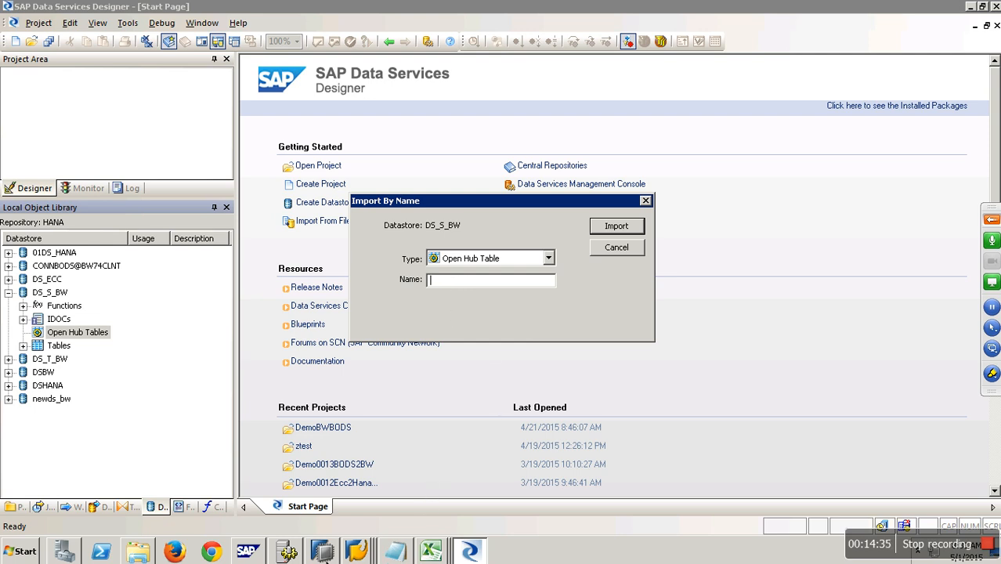
Step: Switch back to the SAP GUI workbench to look up the open hub destination's name
click(365, 553)
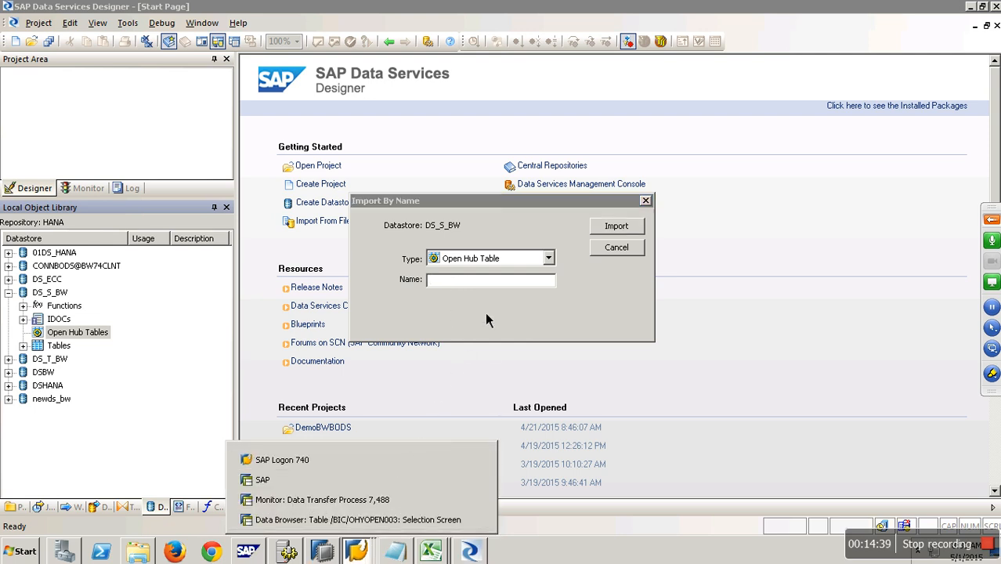
click(495, 279)
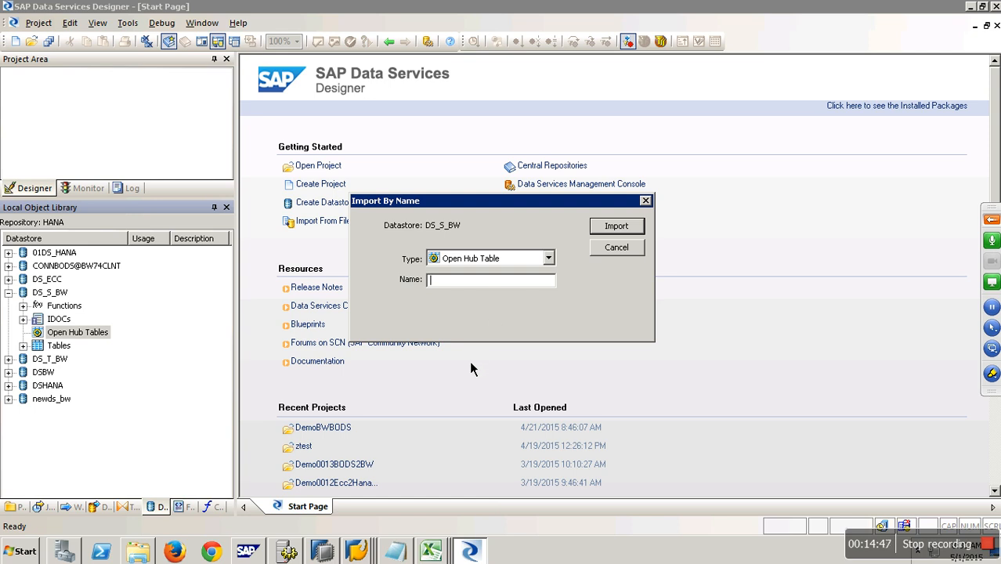
click(364, 551)
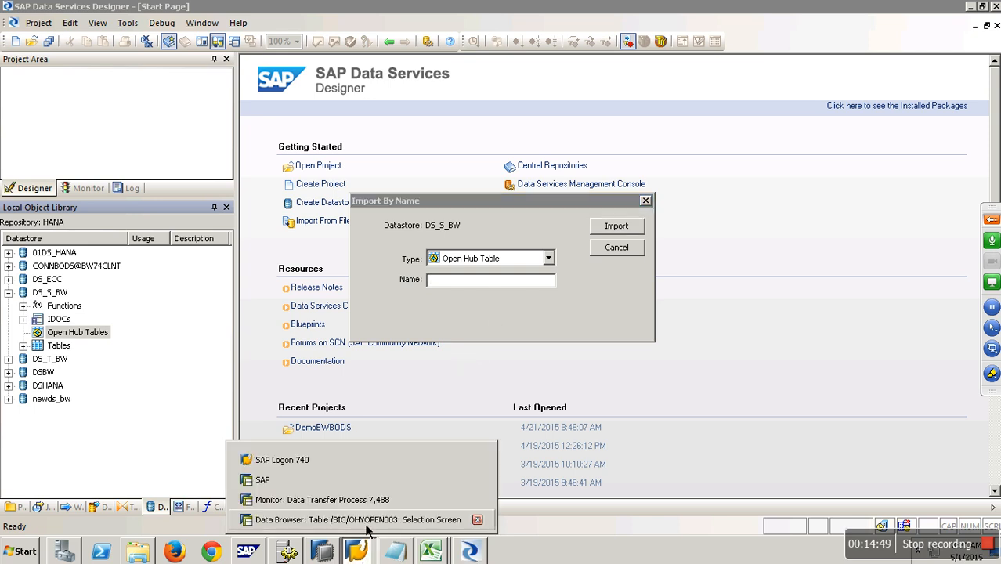
click(345, 500)
click(209, 40)
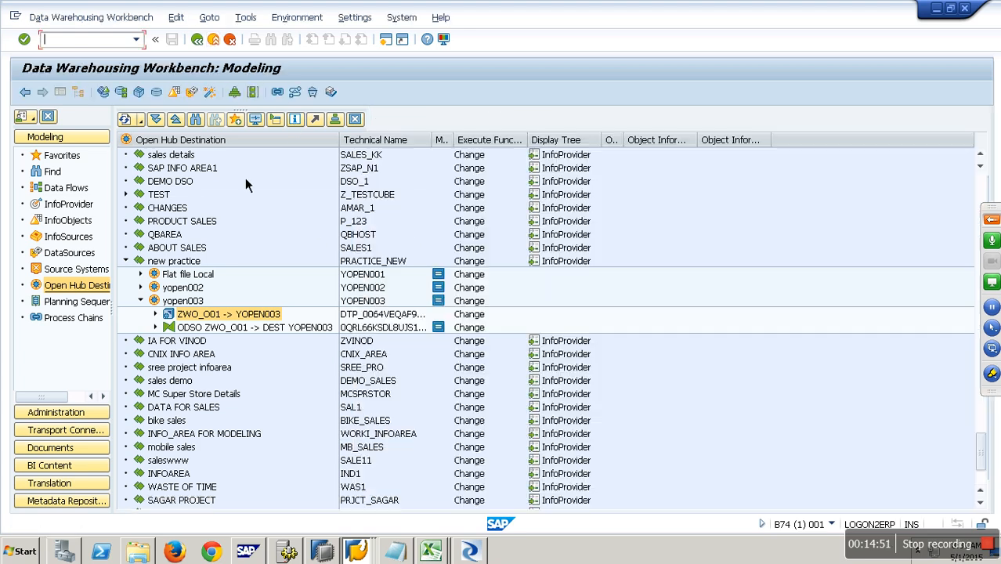
right_click(196, 265)
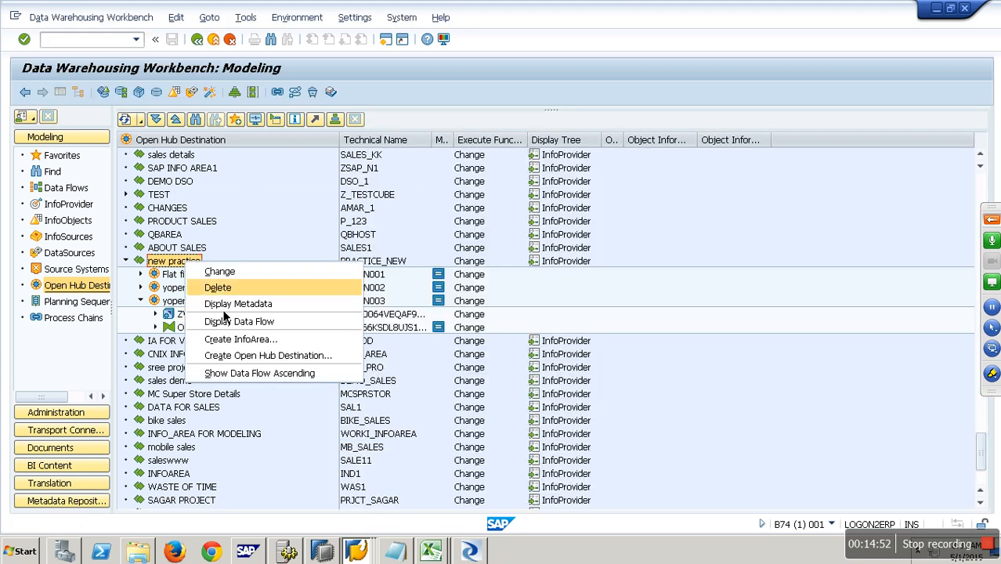
click(270, 356)
click(228, 390)
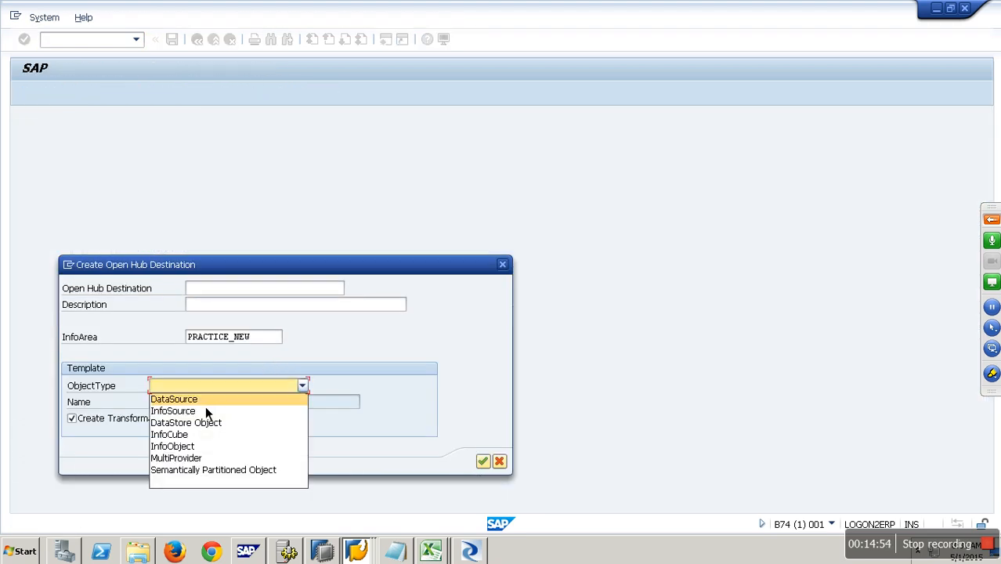
click(496, 394)
click(499, 461)
mouse_move(356, 550)
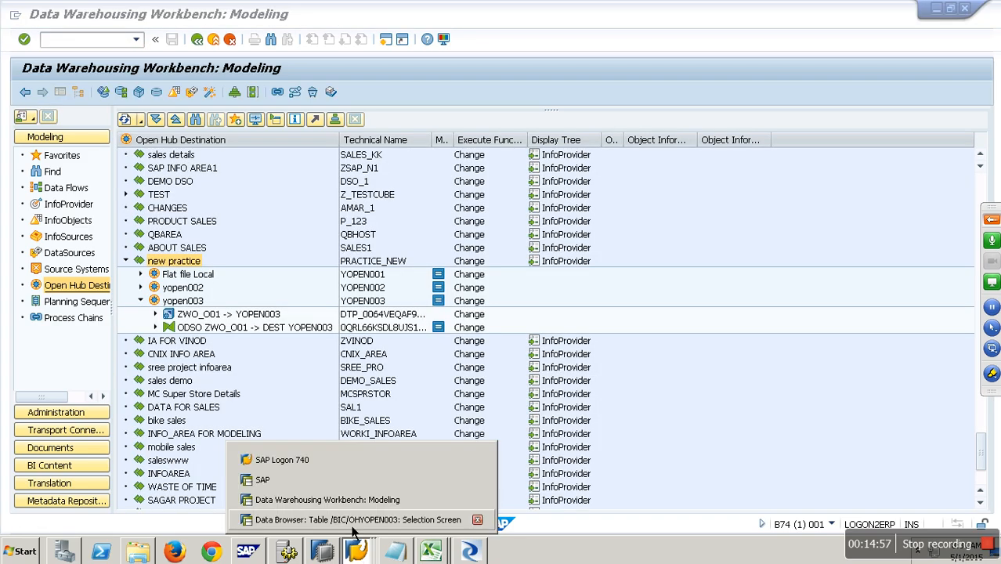
Step: Switch to the other Data Warehousing Workbench session and close its Create Open Hub Destination dialog without saving
click(351, 501)
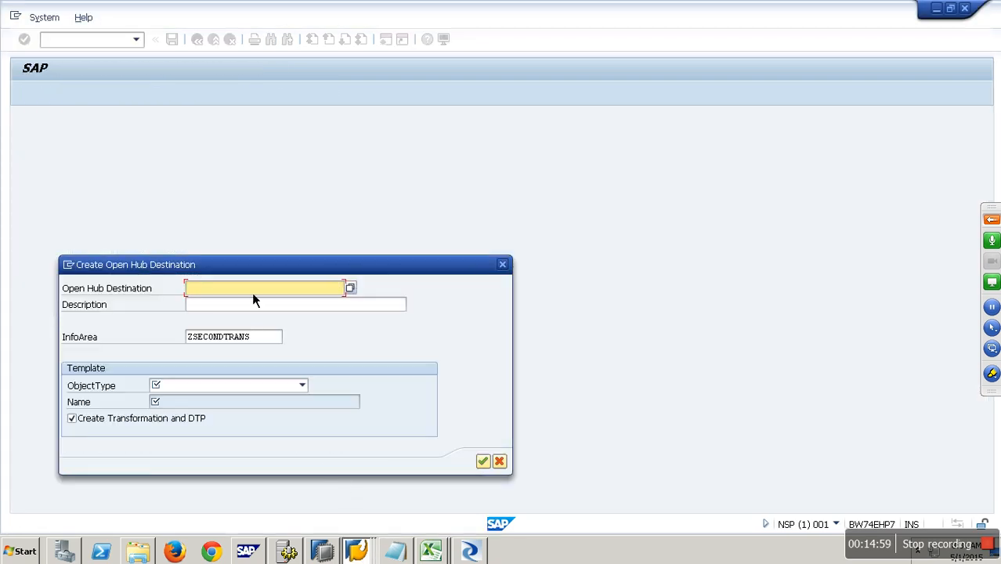
text(yopen004)
key(Tab)
text(yope)
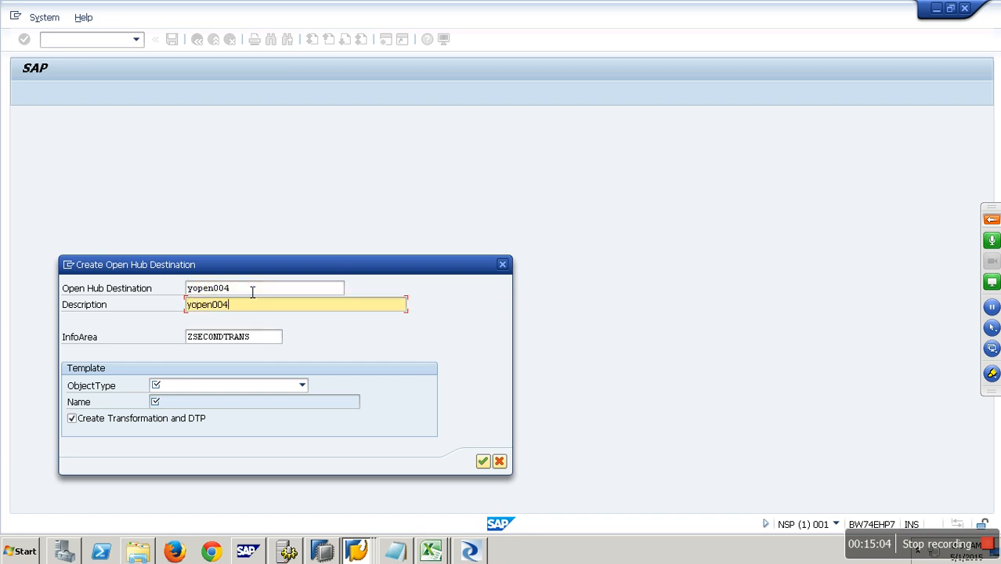
click(291, 390)
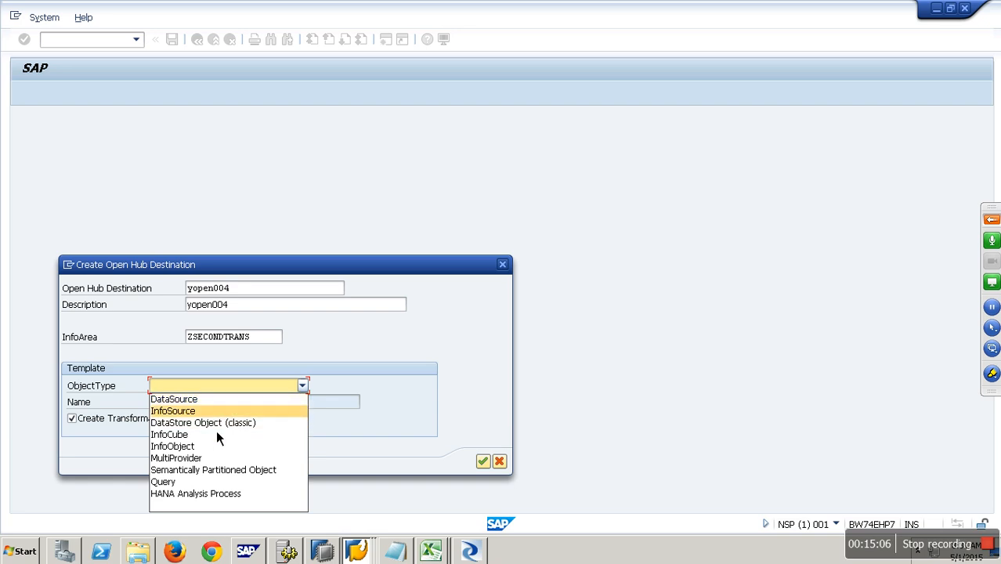
click(376, 436)
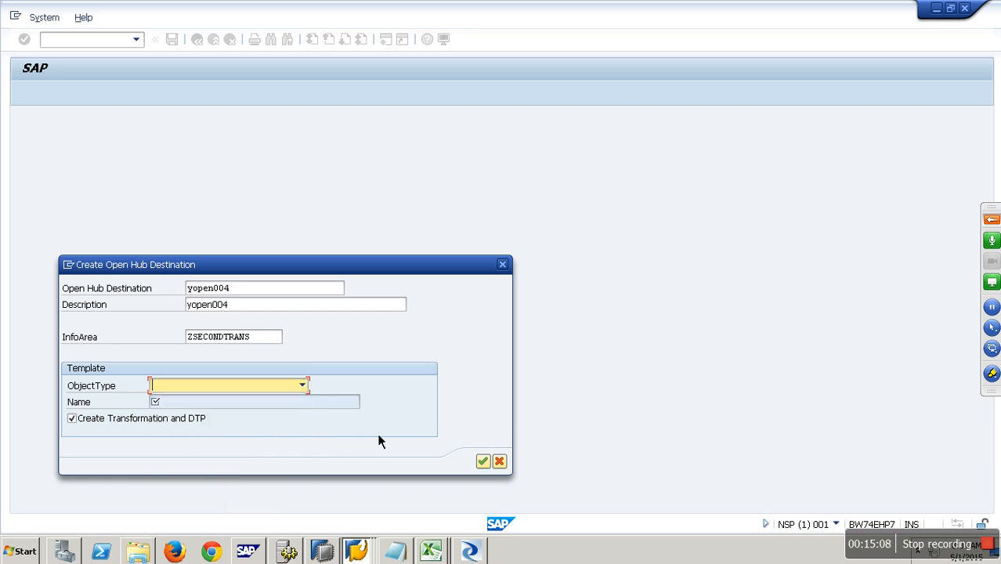
click(501, 464)
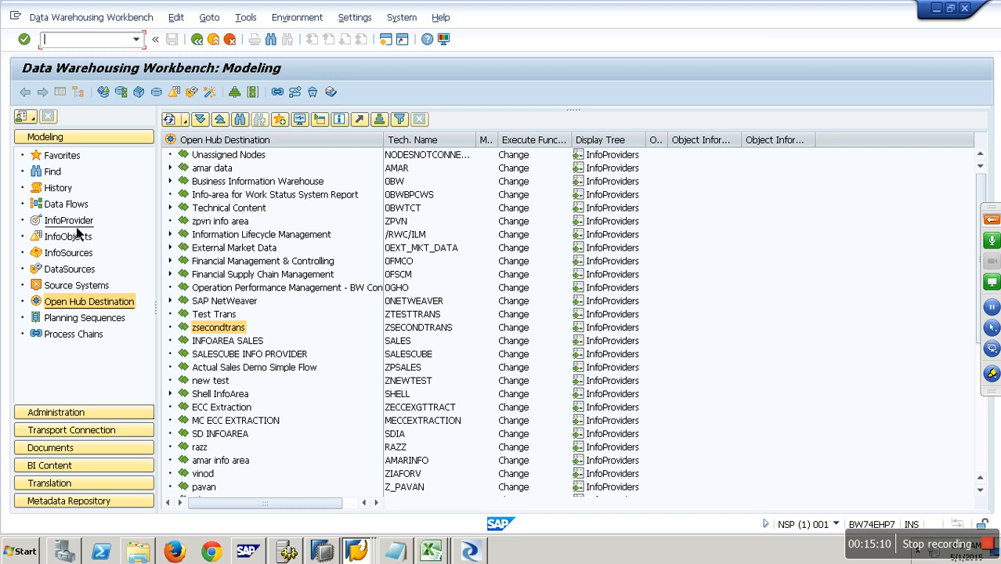
Step: Create open hub destination yopen004 with description asfd in info area zsecondtrans, using DataStore Object (classic) SSDSCVCM as template
click(68, 220)
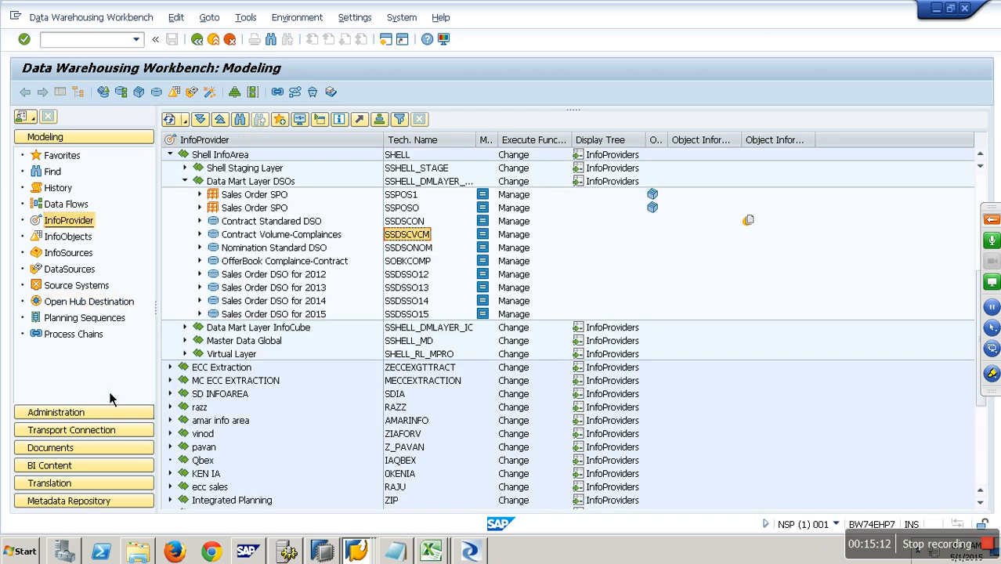
click(86, 301)
right_click(231, 327)
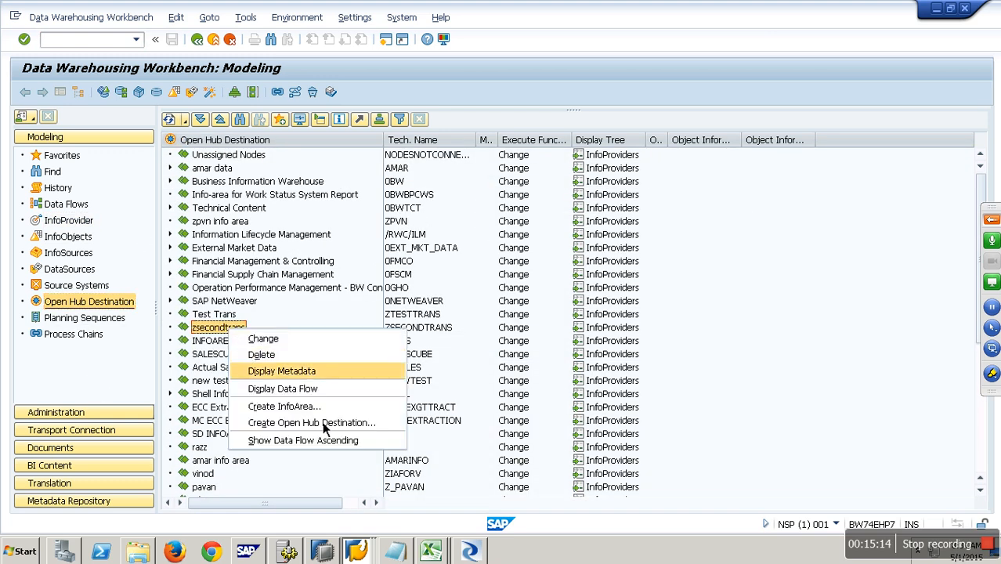
click(322, 421)
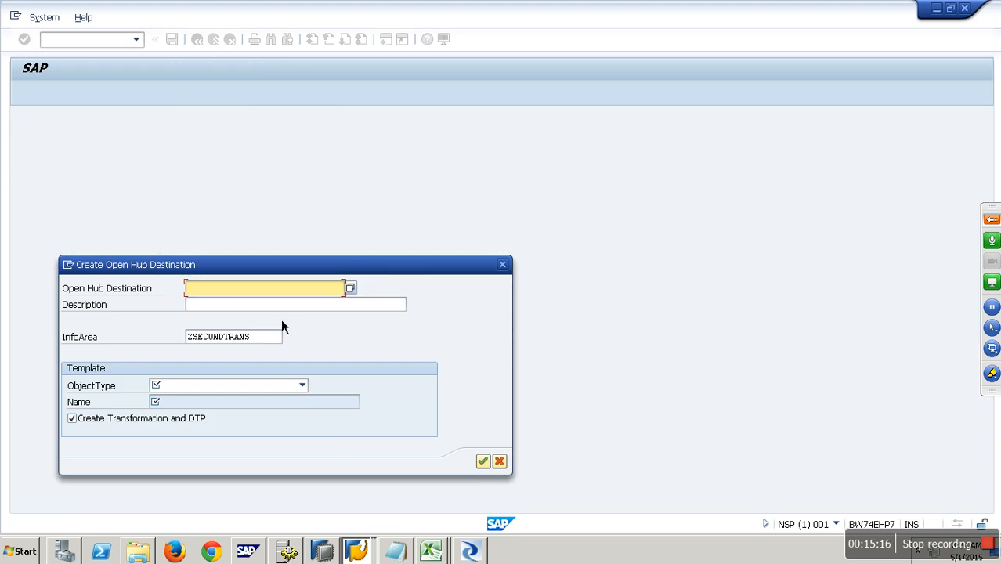
text(y)
click(252, 300)
click(249, 310)
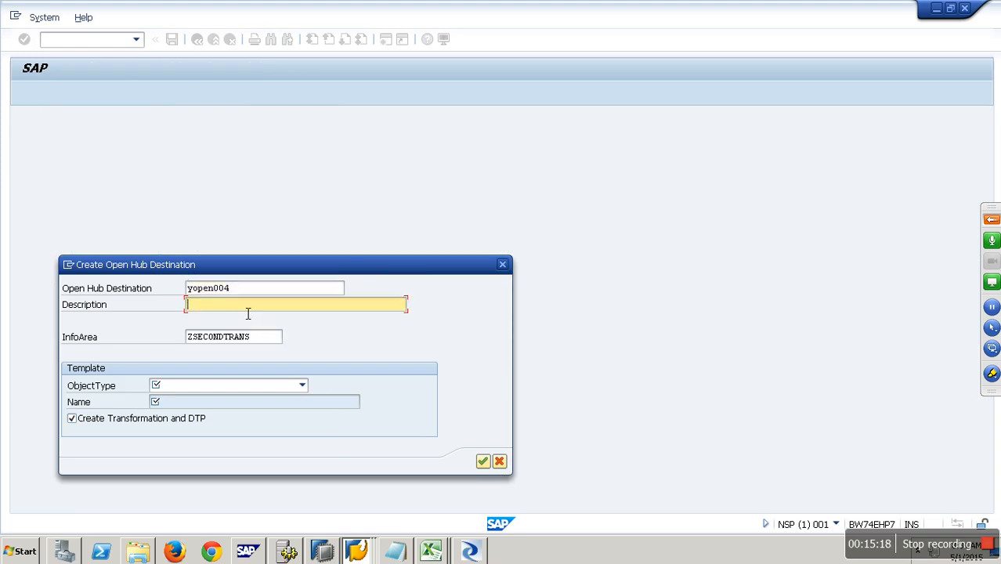
text(asfd)
click(282, 384)
click(213, 420)
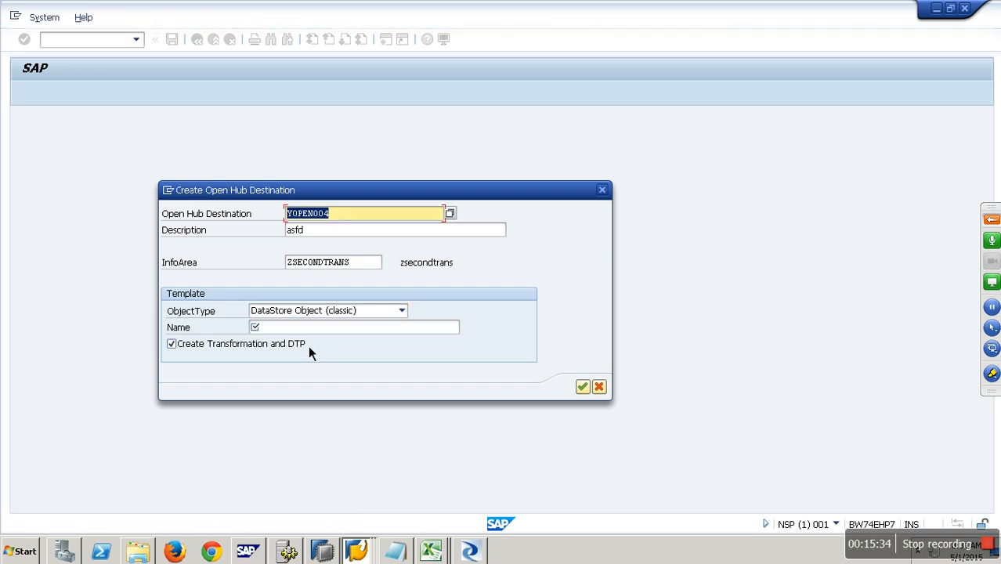
click(296, 326)
text(SSDSCVCM)
click(582, 386)
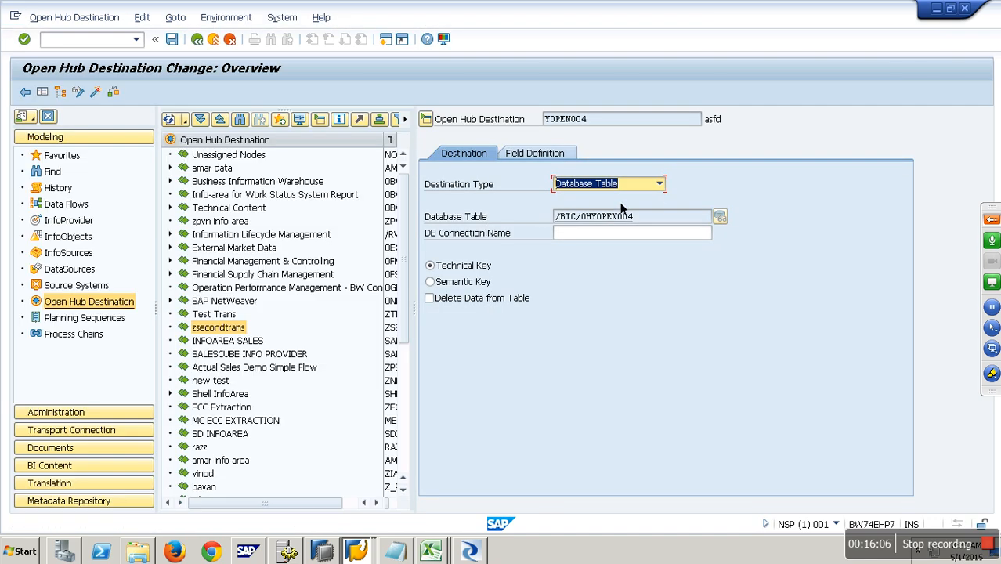
Step: Set the destination type to Third-Party Tool and pick CONN3BODS as the RFC destination
click(658, 184)
click(609, 224)
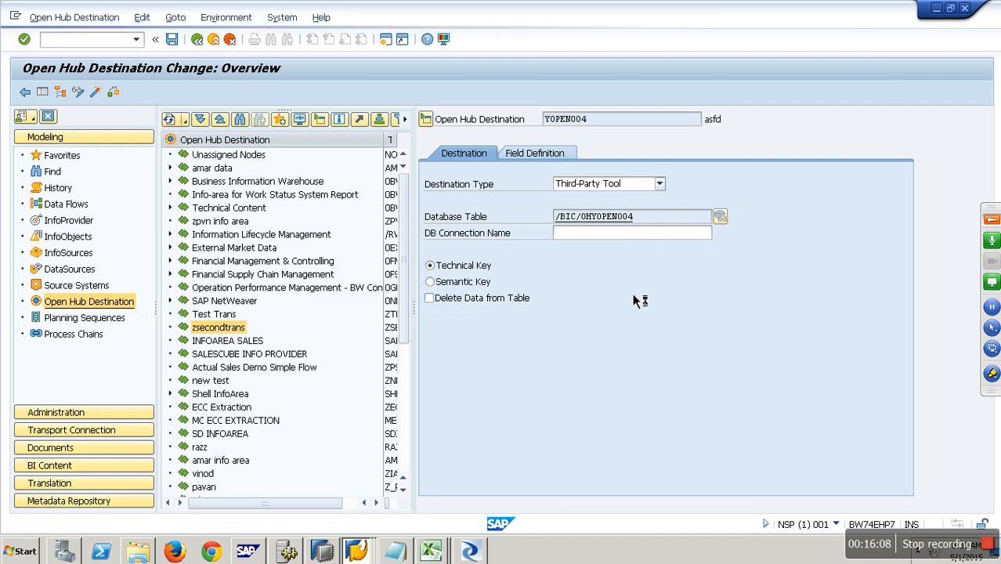
click(671, 217)
click(728, 217)
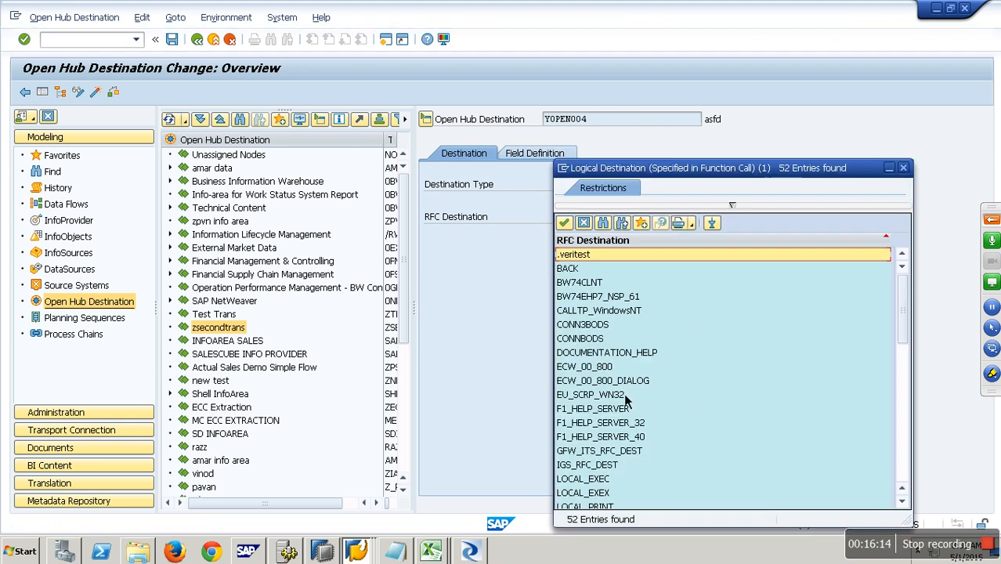
click(601, 329)
double_click(600, 329)
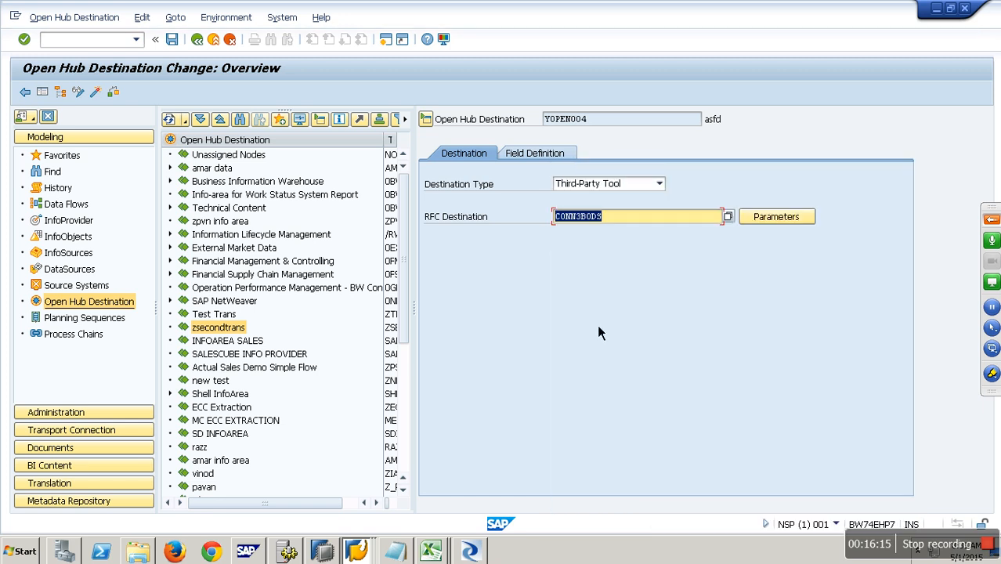
Step: Open the third-party parameter table for the destination and return to the overview
click(775, 224)
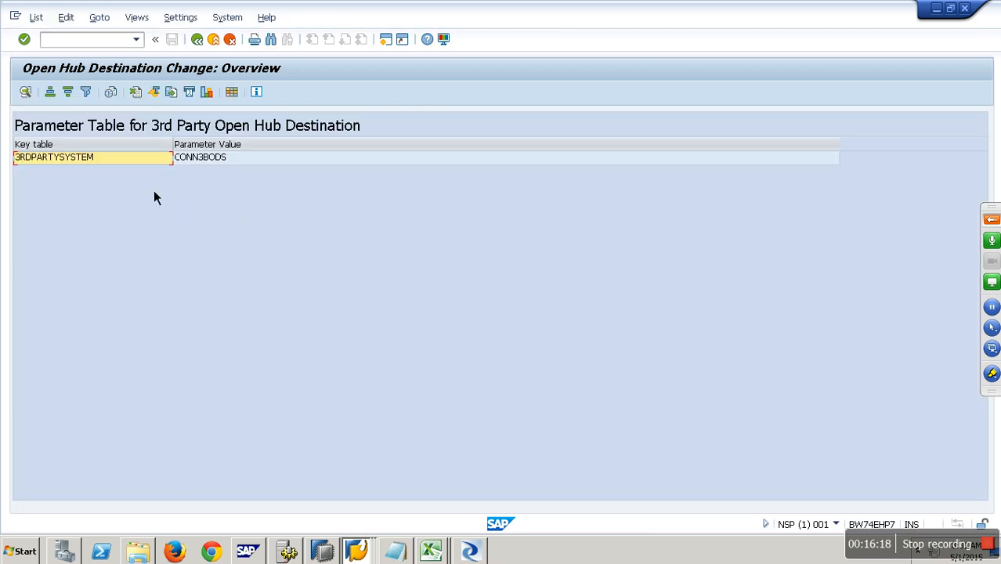
click(89, 164)
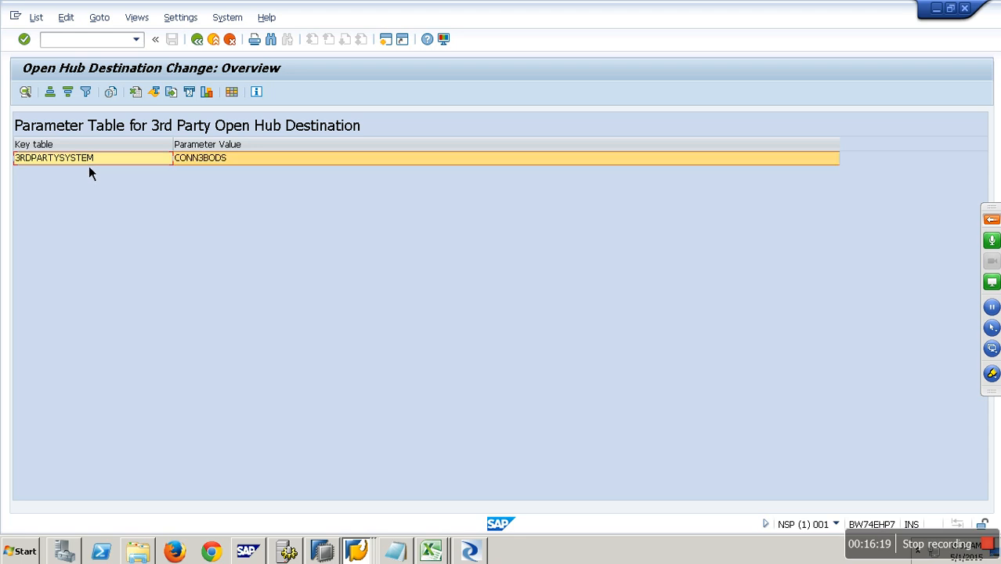
click(202, 47)
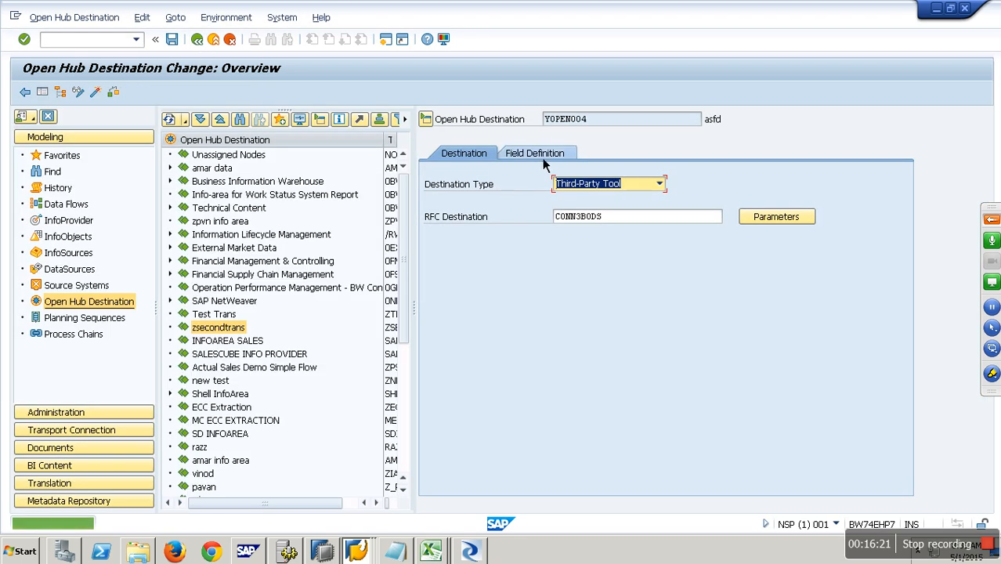
Step: Review the field definition and activate open hub destination YOPEN004
click(545, 155)
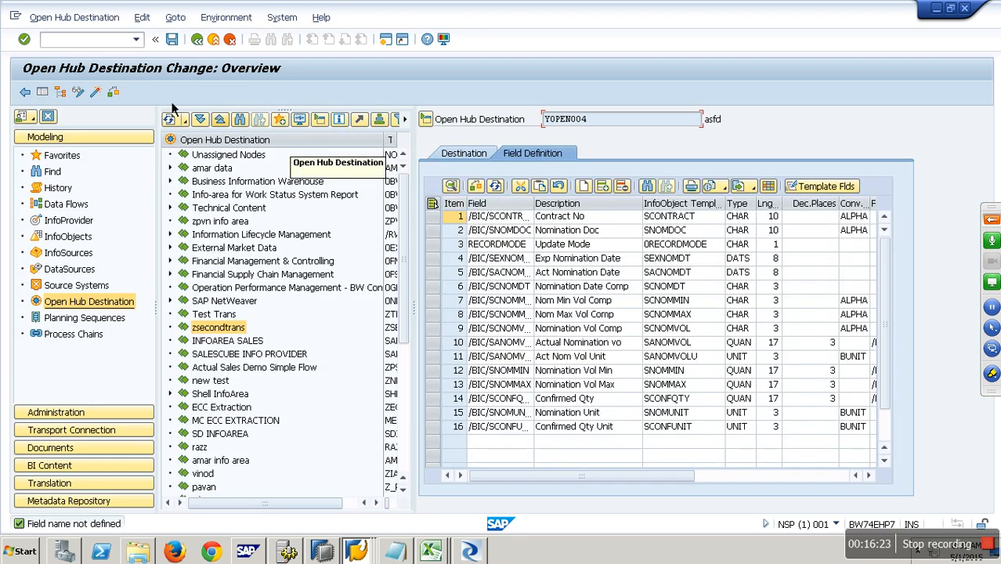
click(99, 97)
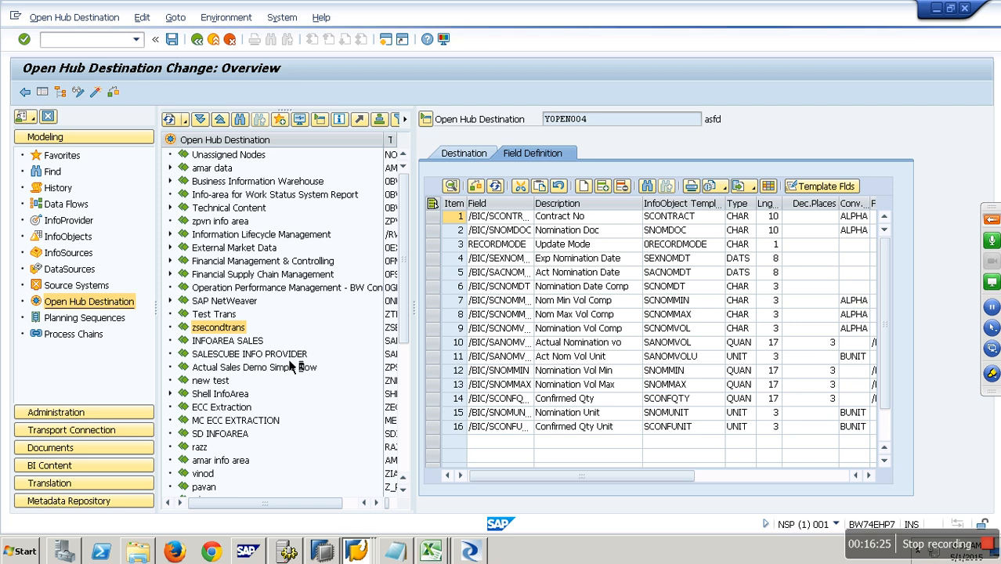
click(270, 284)
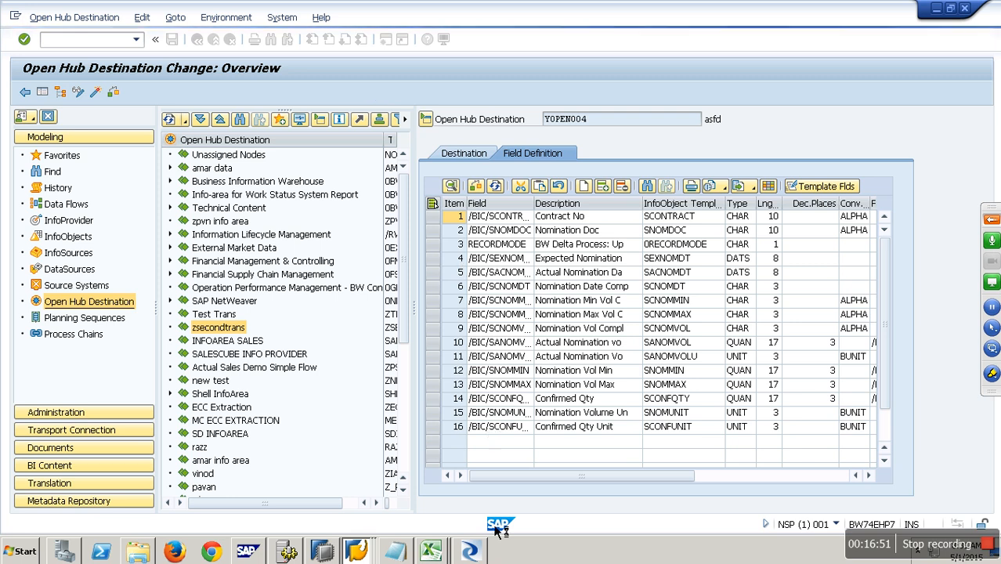
mouse_move(477, 552)
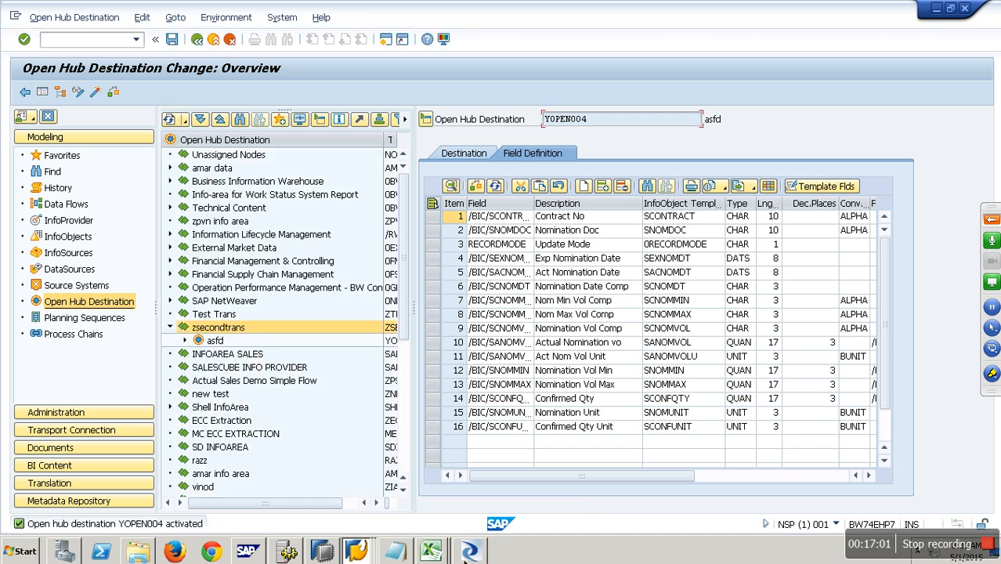
click(468, 552)
Step: Switch back to Data Services and examine the Open Hub Tables node of datastore DS_S_BW
click(615, 247)
double_click(78, 335)
click(250, 105)
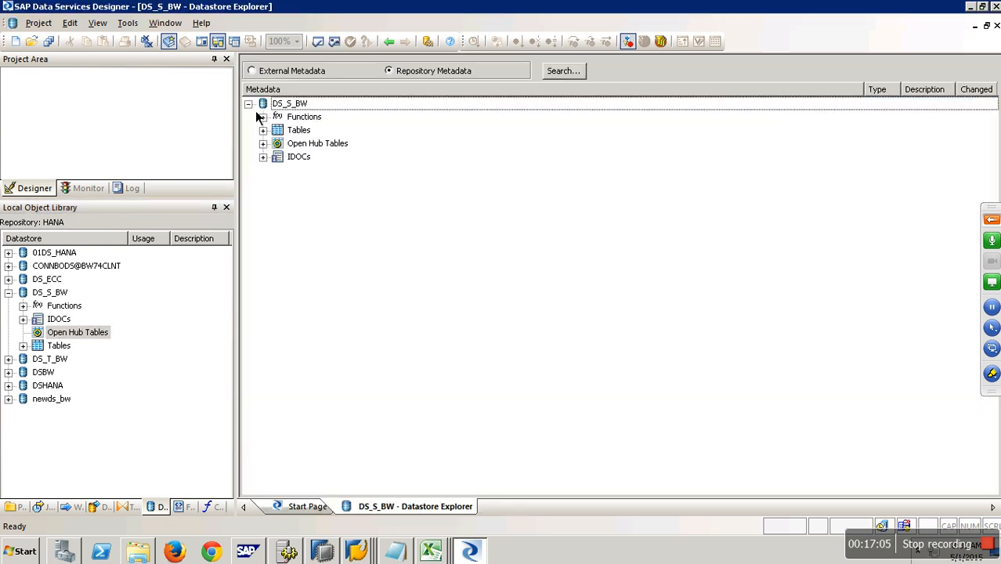
click(271, 149)
right_click(301, 145)
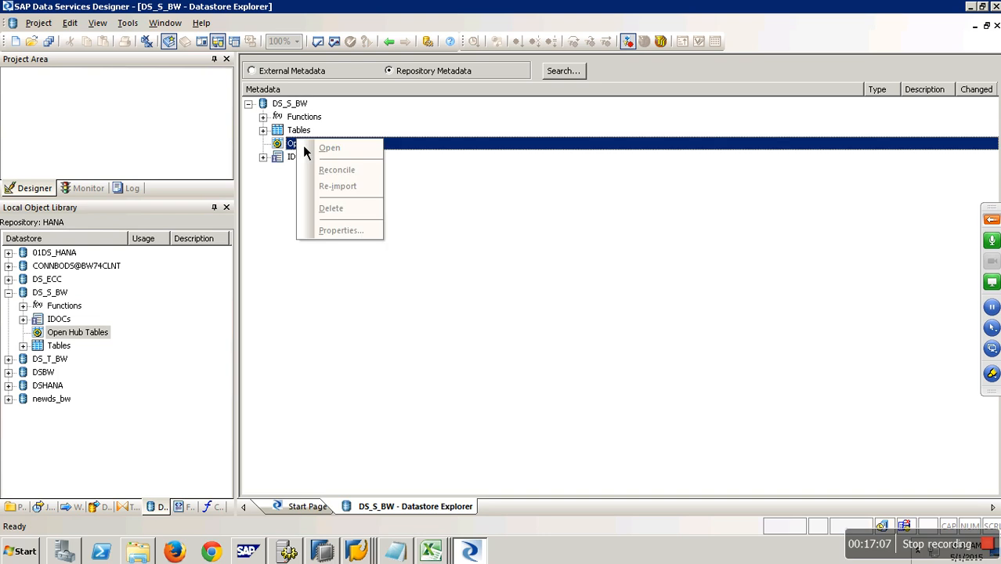
click(395, 172)
right_click(341, 145)
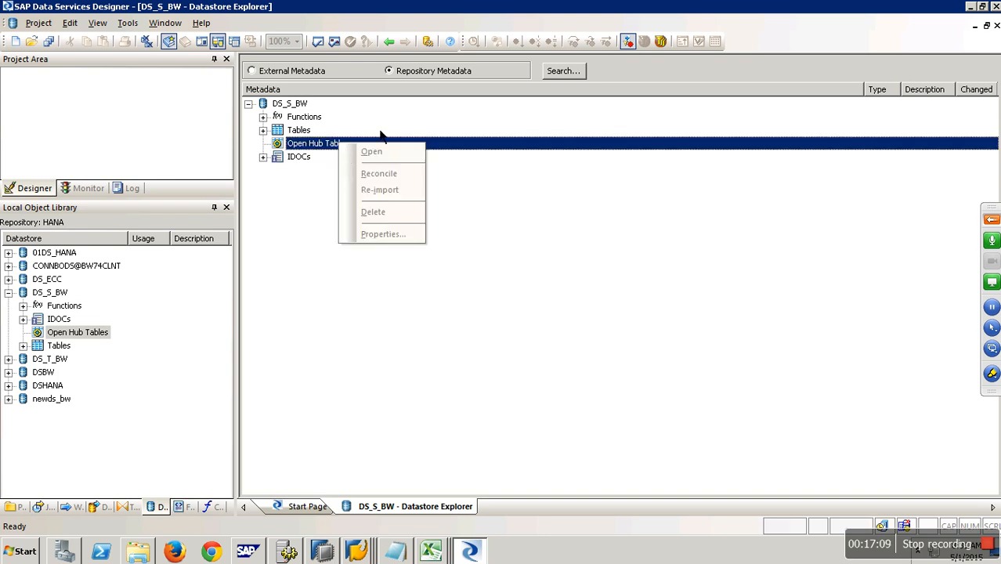
click(324, 148)
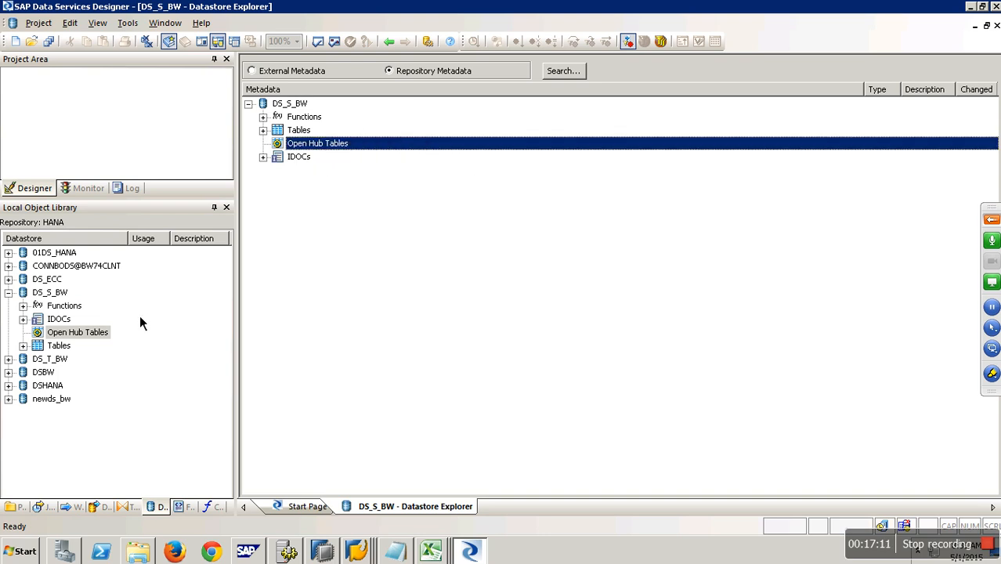
Step: Import open hub table YOPEN004 by name into datastore DS_S_BW
right_click(104, 338)
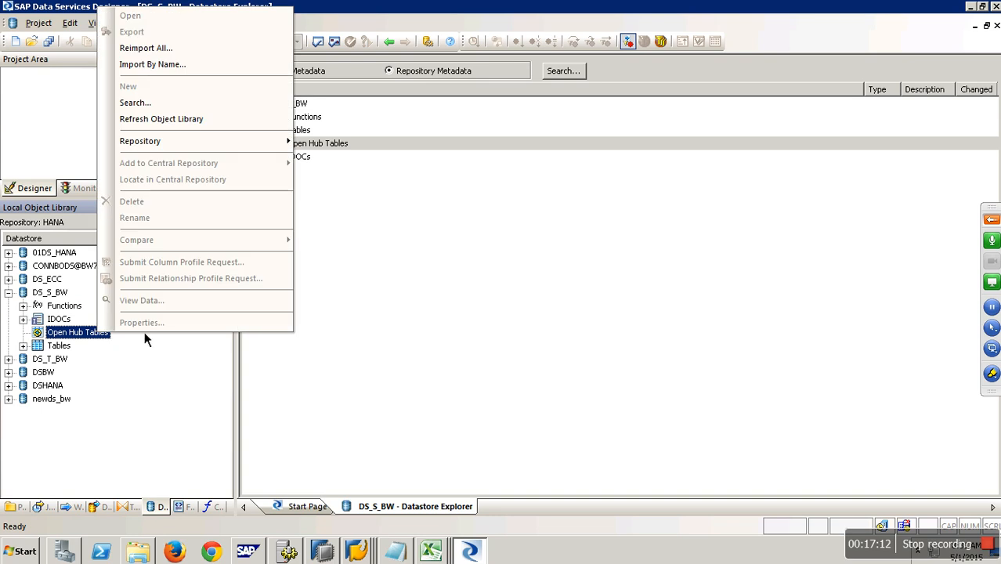
click(154, 70)
text(YOPEN004)
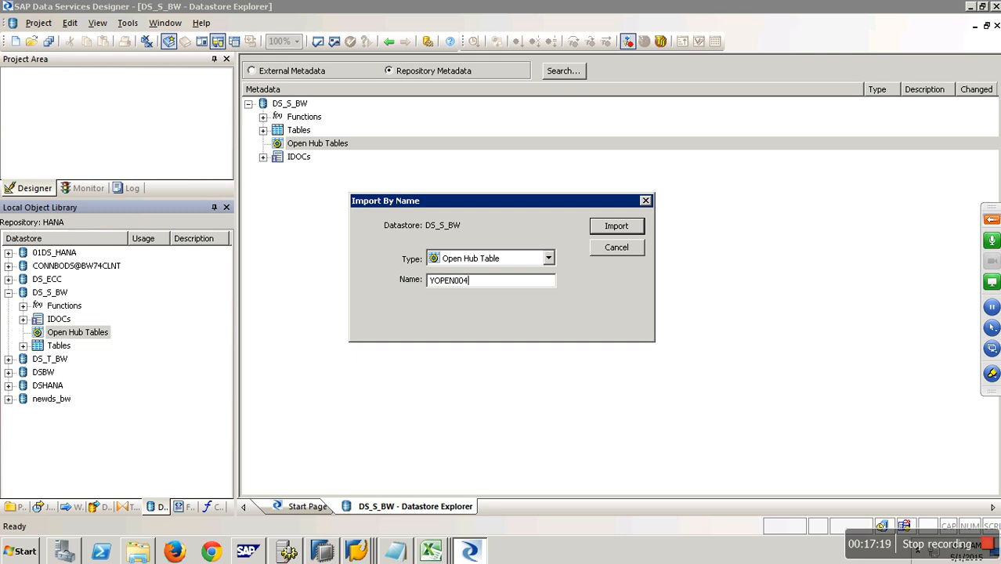
click(614, 228)
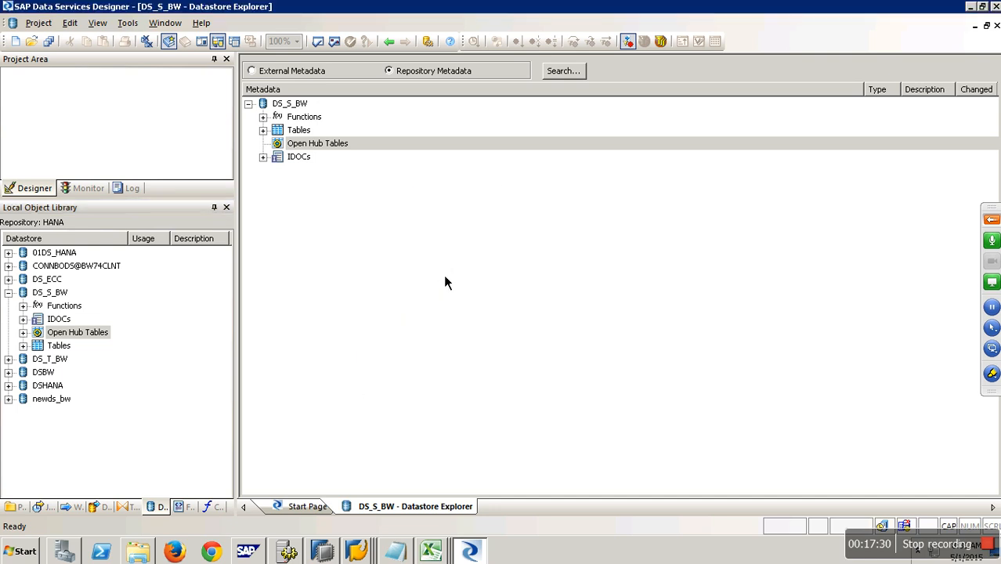
Step: Expand the open hub tables of DS_S_BW and the DS_T_BW datastore in the local object library to inspect them
click(23, 332)
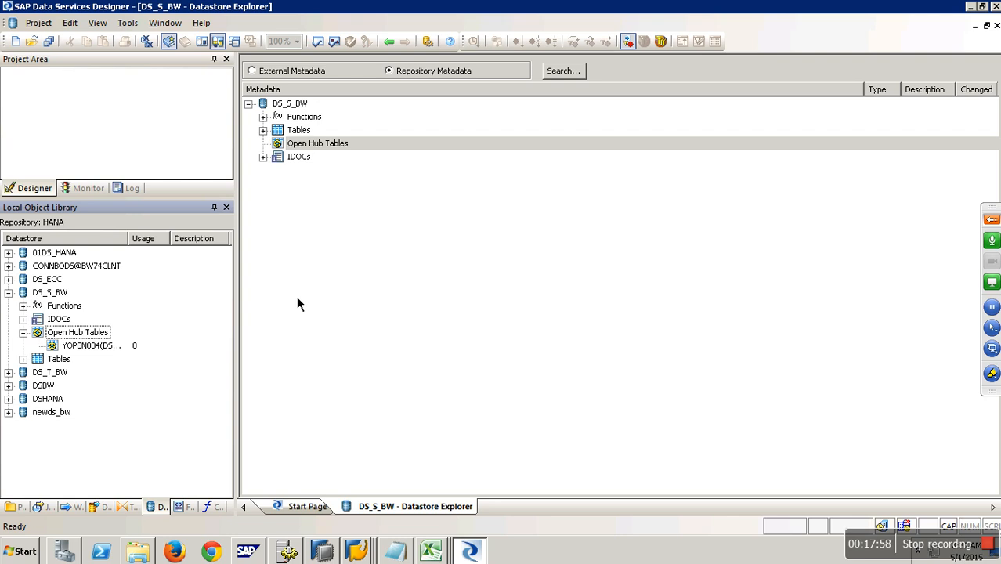
click(93, 346)
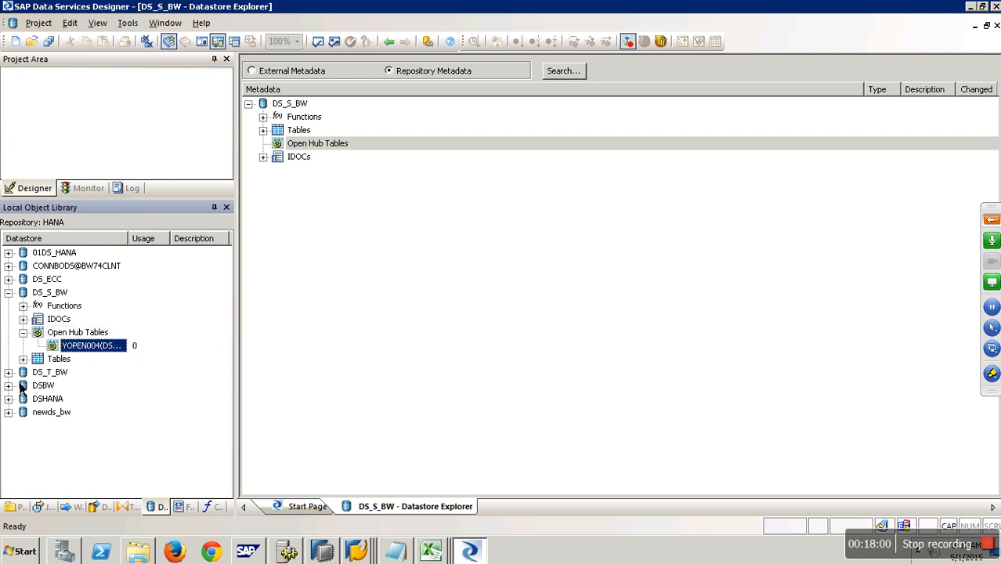
click(8, 372)
click(87, 389)
click(91, 399)
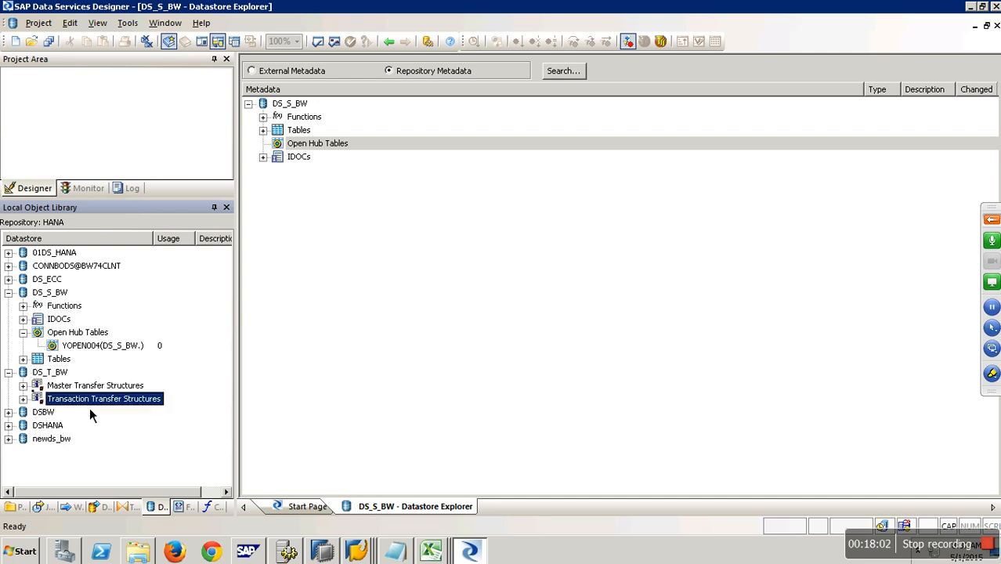
click(76, 337)
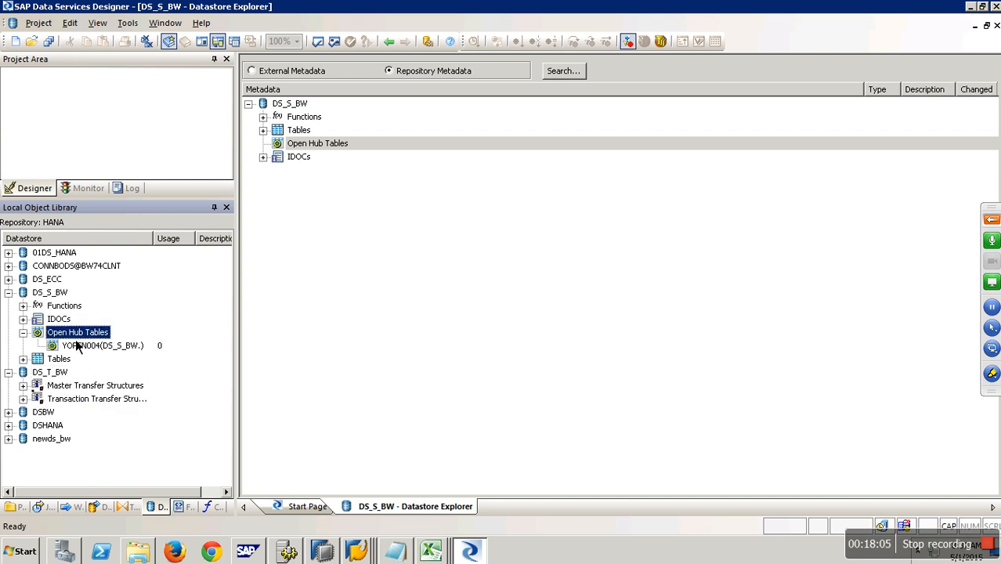
right_click(175, 307)
click(235, 71)
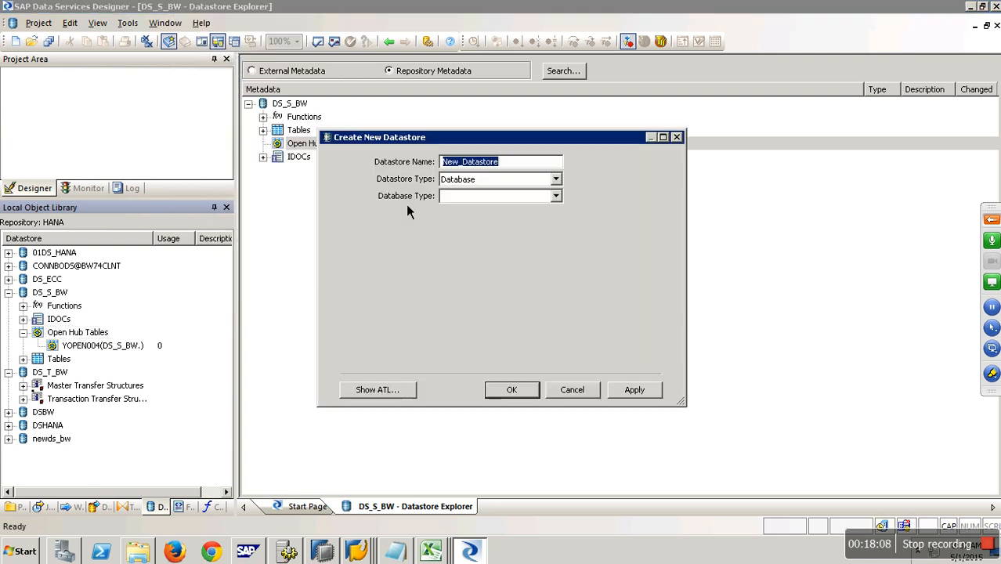
click(517, 185)
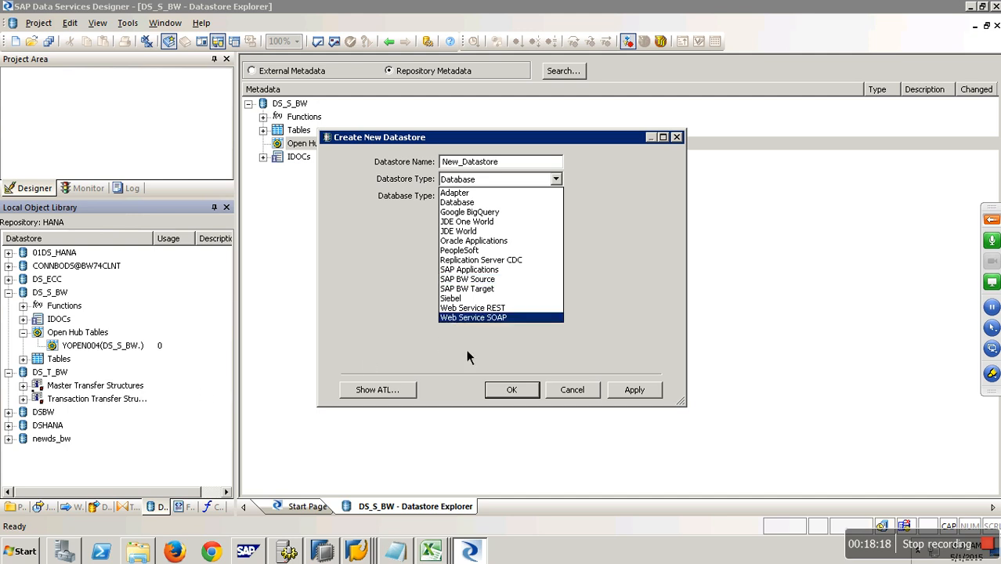
click(584, 395)
click(584, 395)
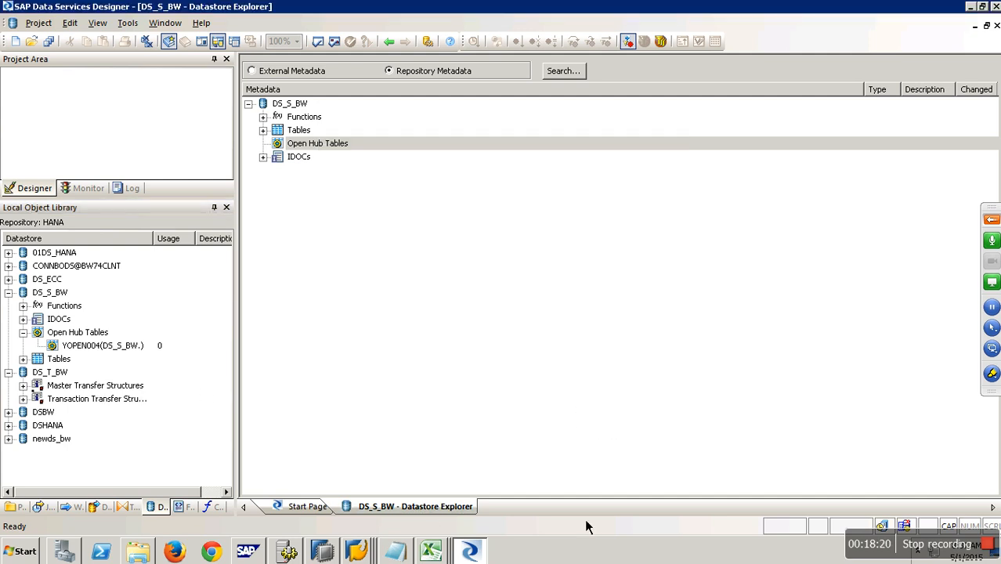